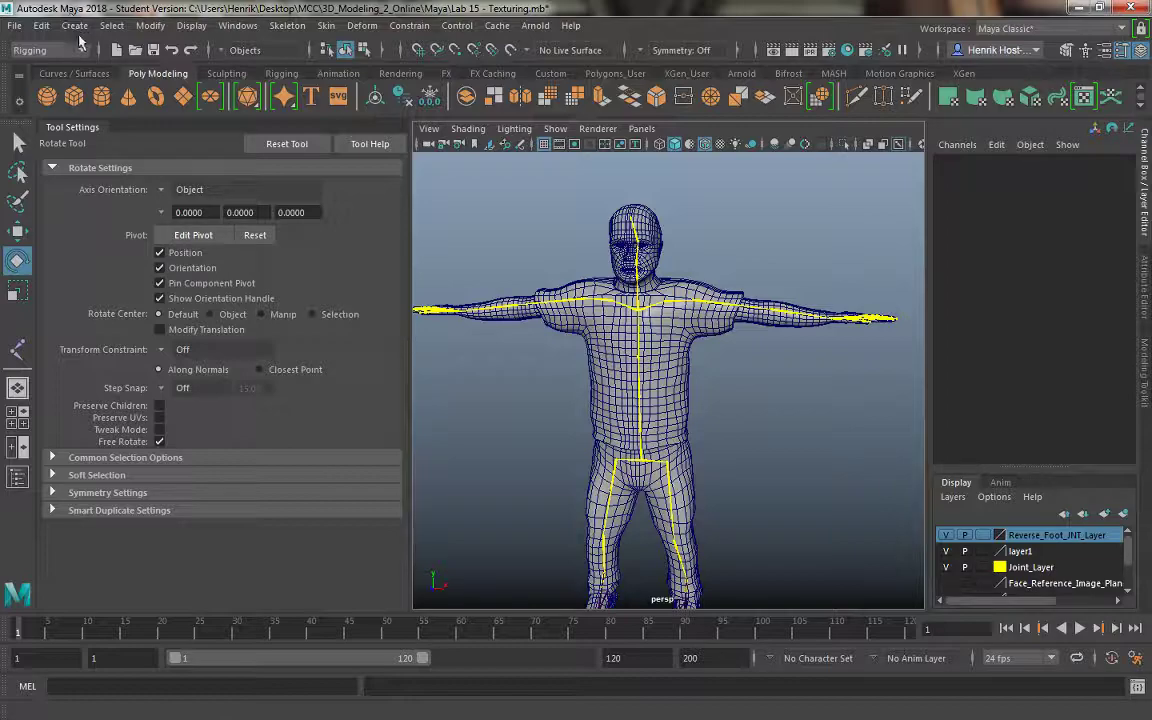
# Collapse the tool settings and switch the menu set from Rigging to Modeling.
pyautogui.click(93, 127)
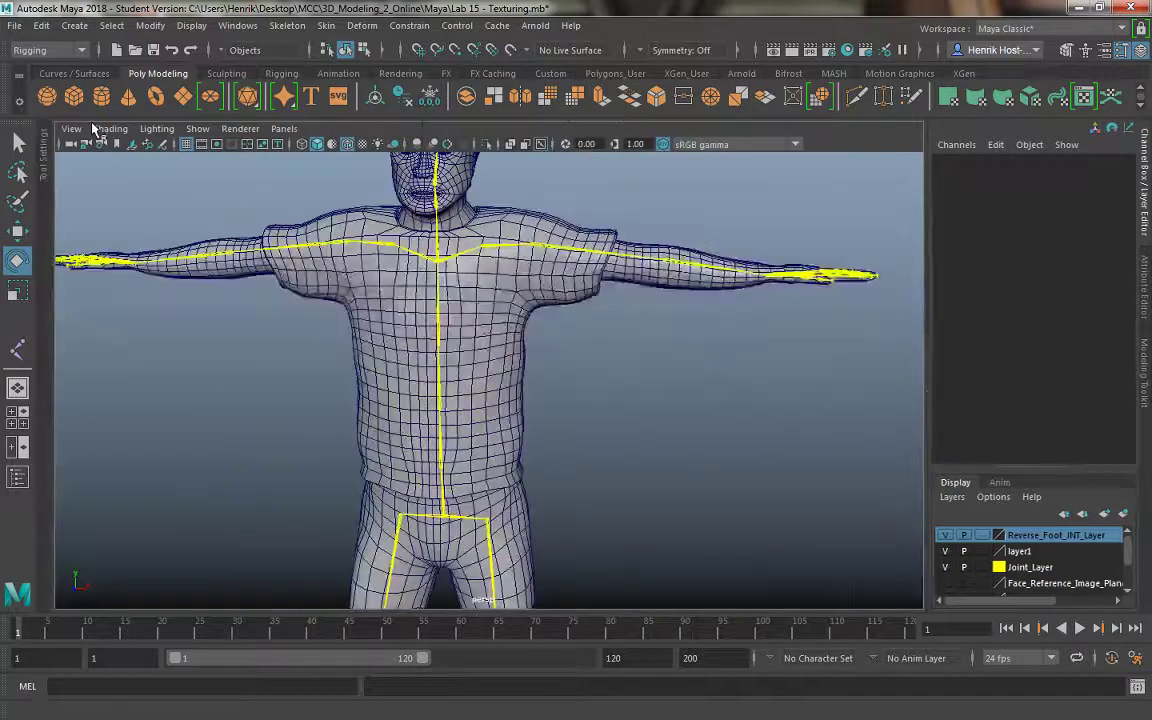
pyautogui.keyDown('alt'); pyautogui.moveTo(560, 453); pyautogui.dragTo(476, 285, button='right'); pyautogui.keyUp('alt')
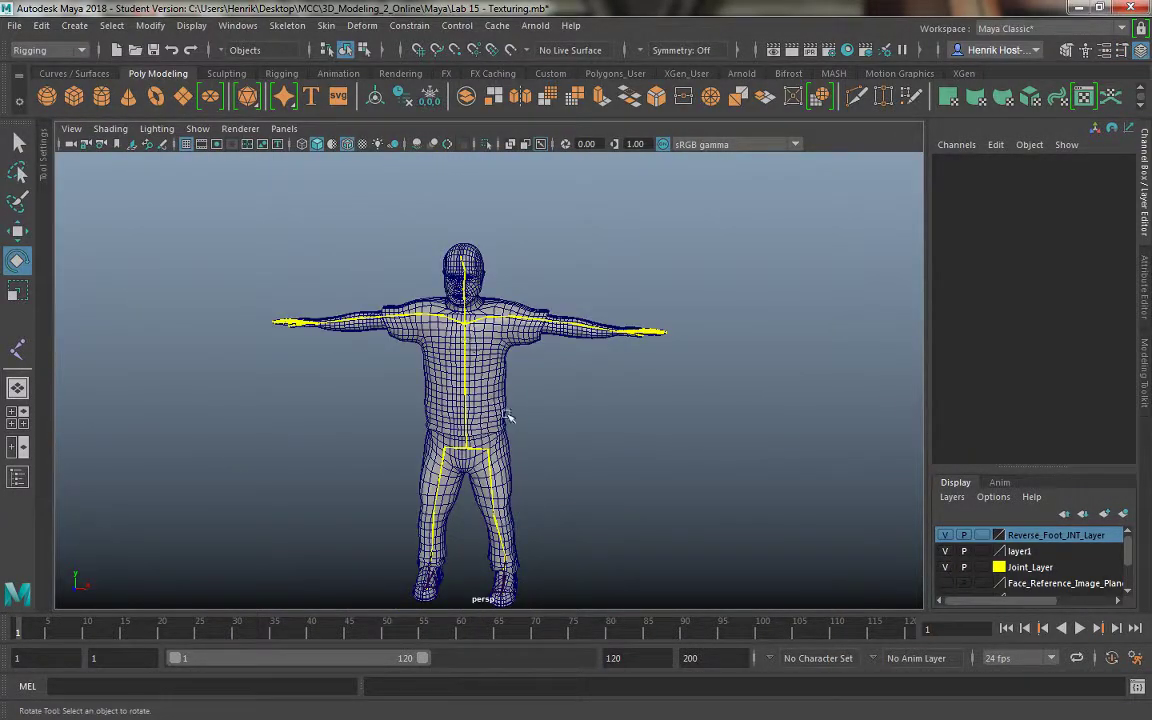
pyautogui.keyDown('alt'); pyautogui.moveTo(509, 417); pyautogui.dragTo(398, 412); pyautogui.keyUp('alt')
pyautogui.keyDown('alt'); pyautogui.moveTo(339, 385); pyautogui.dragTo(393, 378); pyautogui.keyUp('alt')
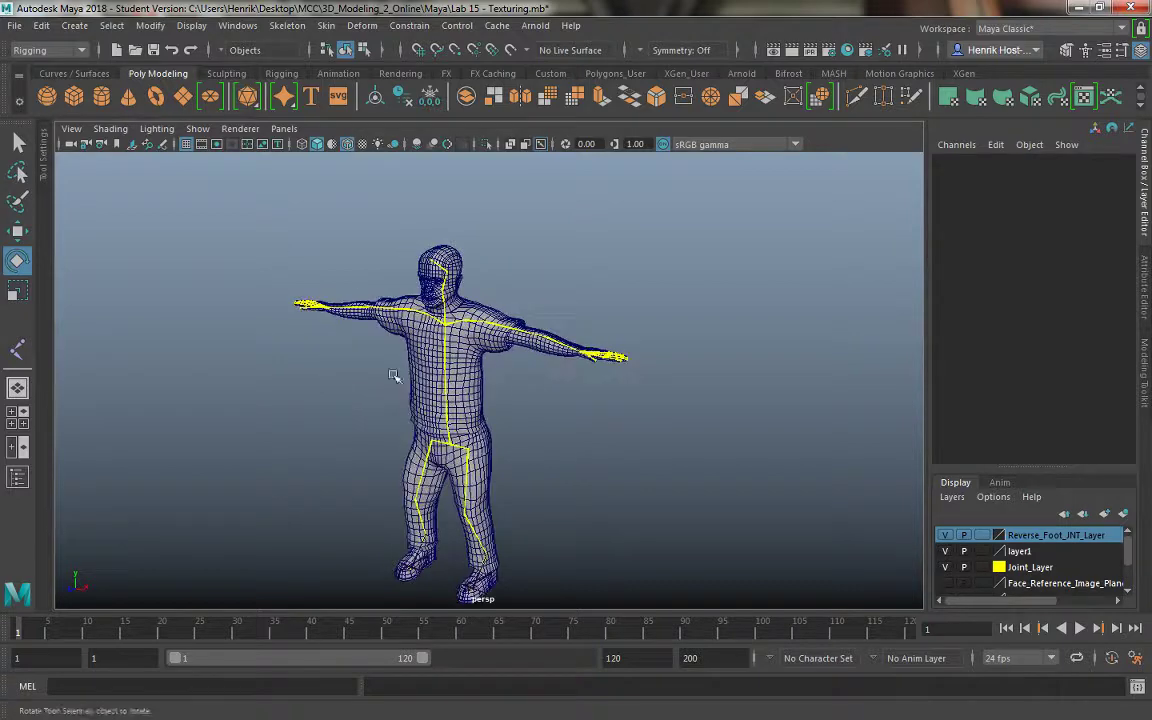
pyautogui.click(73, 27)
pyautogui.click(72, 27)
pyautogui.click(36, 50)
pyautogui.click(40, 68)
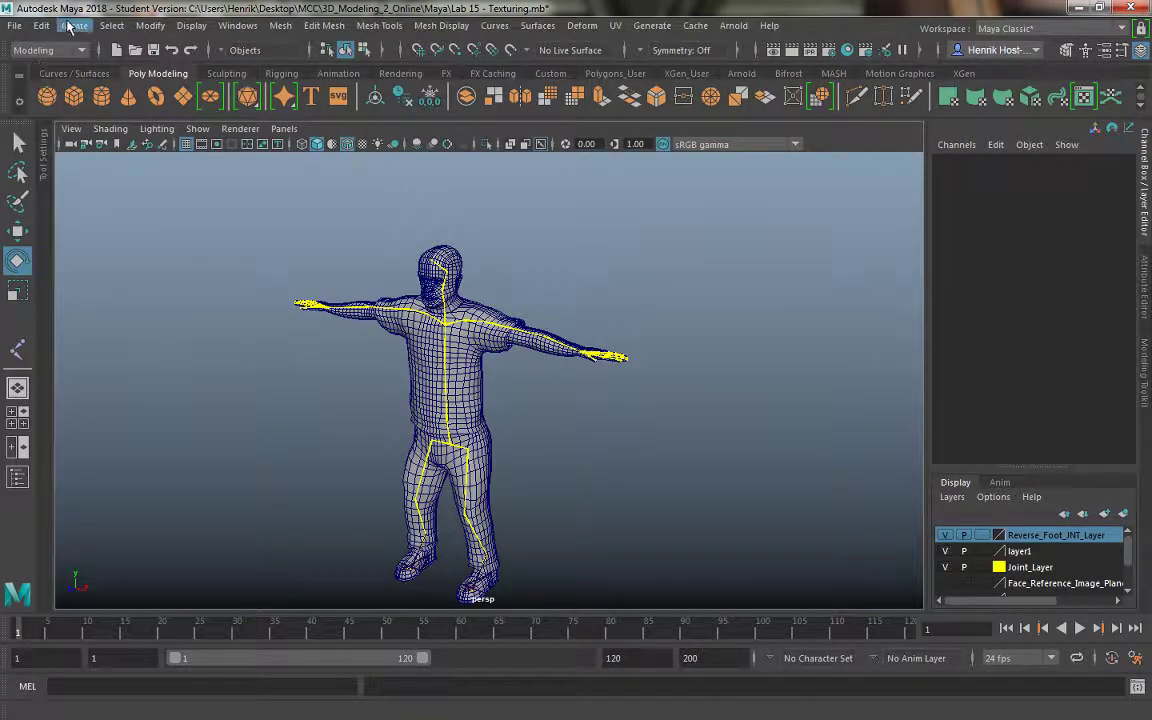
# Create a NURBS circle at the origin as a control curve for the character.
pyautogui.click(82, 27)
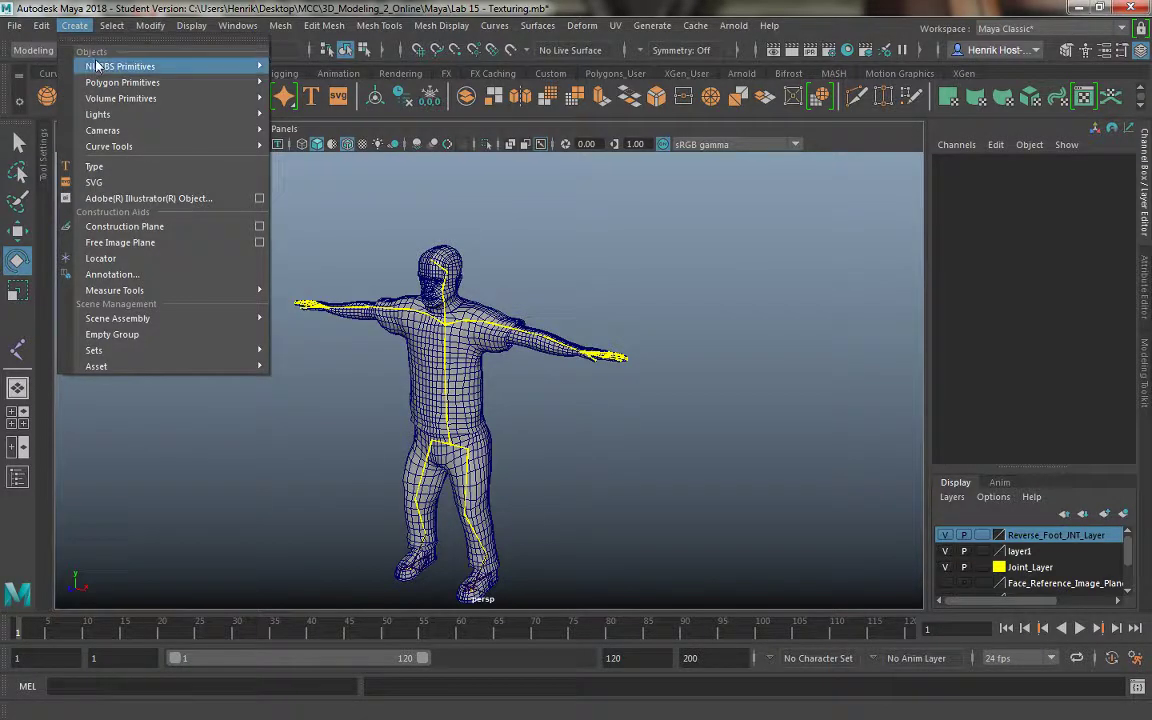
pyautogui.moveTo(108, 67)
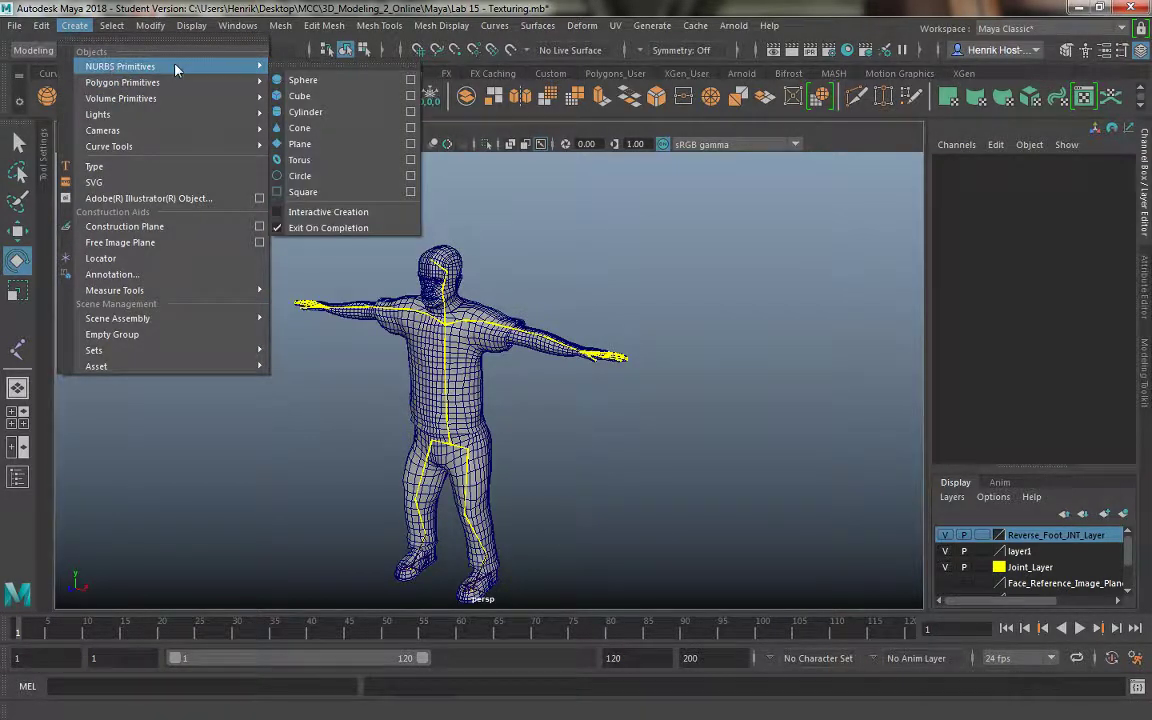
pyautogui.click(330, 175)
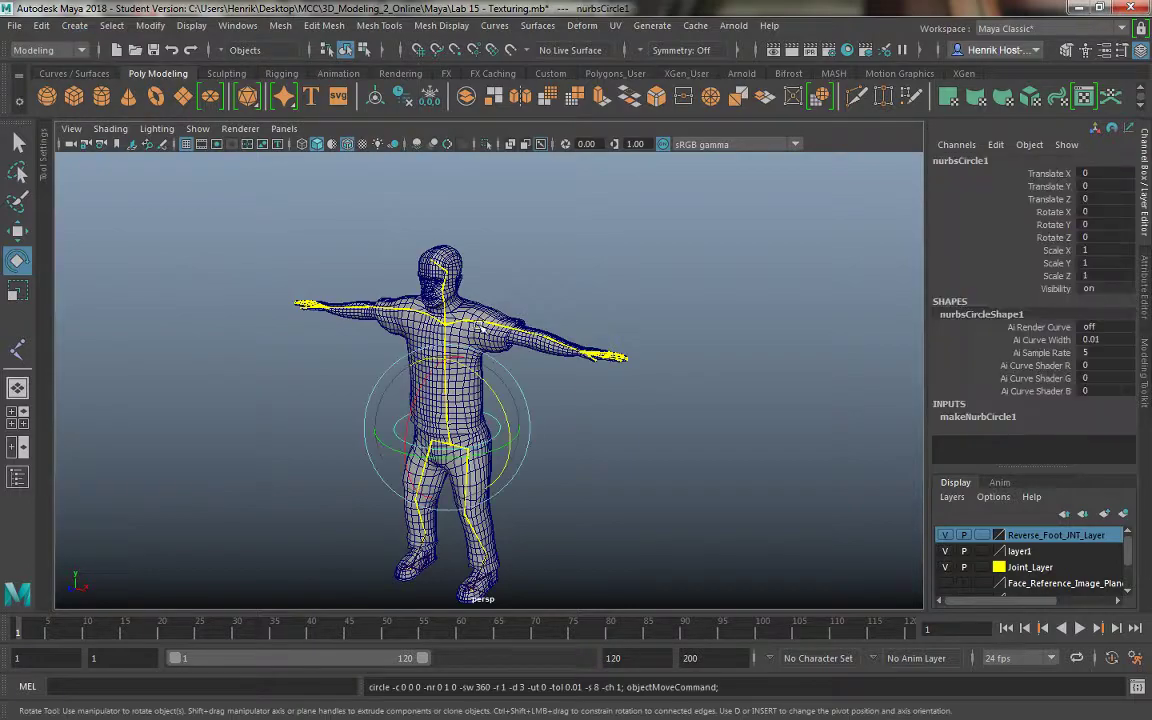
# Scale the NURBS circle uniformly to about 1.29 so it surrounds the character's hips with clearance.
pyautogui.keyDown('alt'); pyautogui.moveTo(594, 440); pyautogui.dragTo(567, 417); pyautogui.keyUp('alt')
pyautogui.scroll(3, 655, 445)
pyautogui.scroll(4, 617, 411)
pyautogui.keyDown('alt'); pyautogui.moveTo(622, 520); pyautogui.dragTo(643, 411, button='middle'); pyautogui.keyUp('alt')
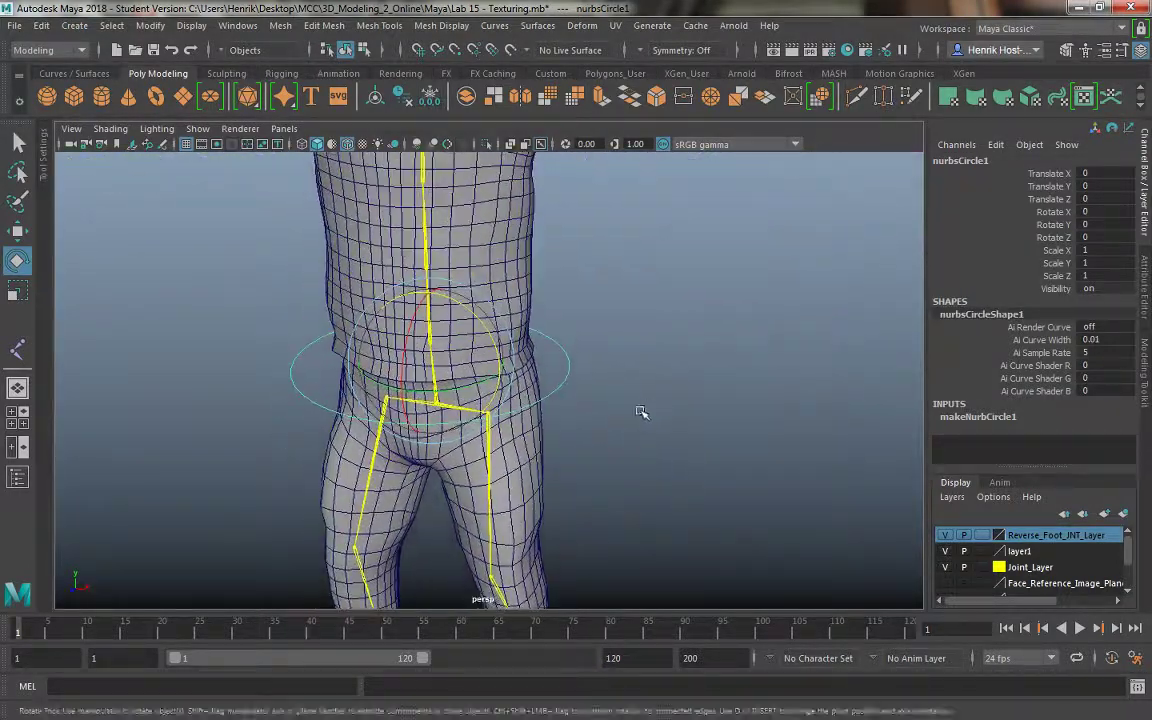
pyautogui.keyDown('alt'); pyautogui.moveTo(688, 422); pyautogui.dragTo(634, 410); pyautogui.keyUp('alt')
pyautogui.press('r')
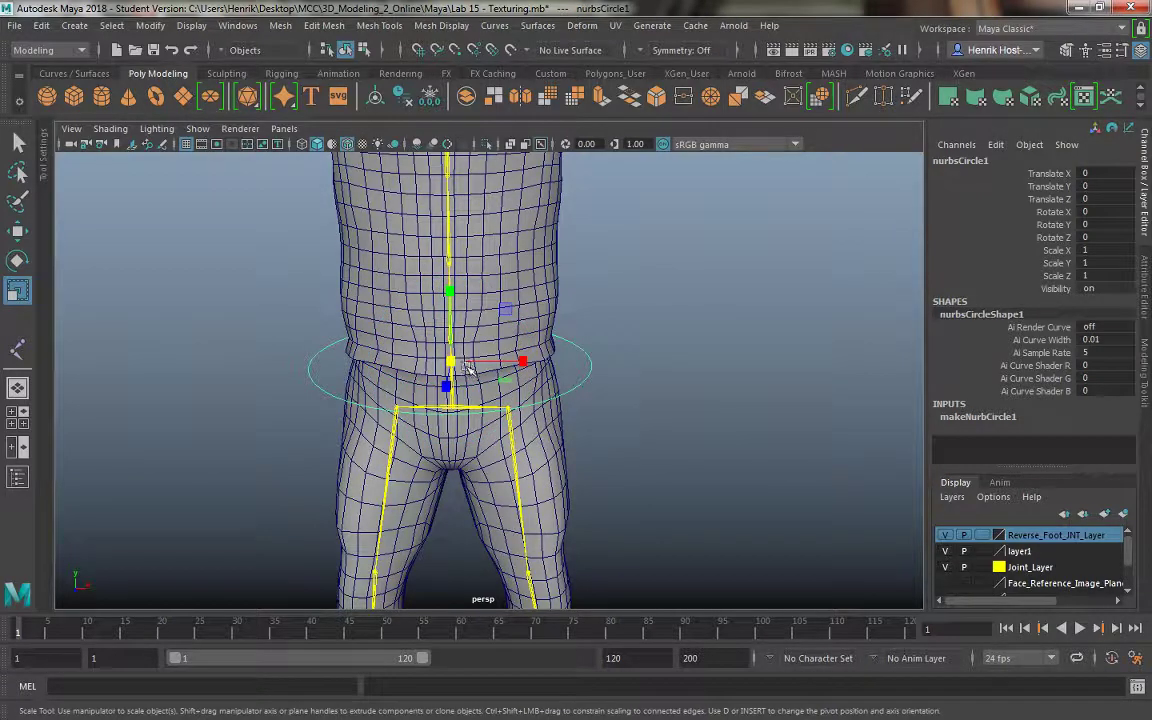
pyautogui.moveTo(452, 364); pyautogui.dragTo(517, 378)
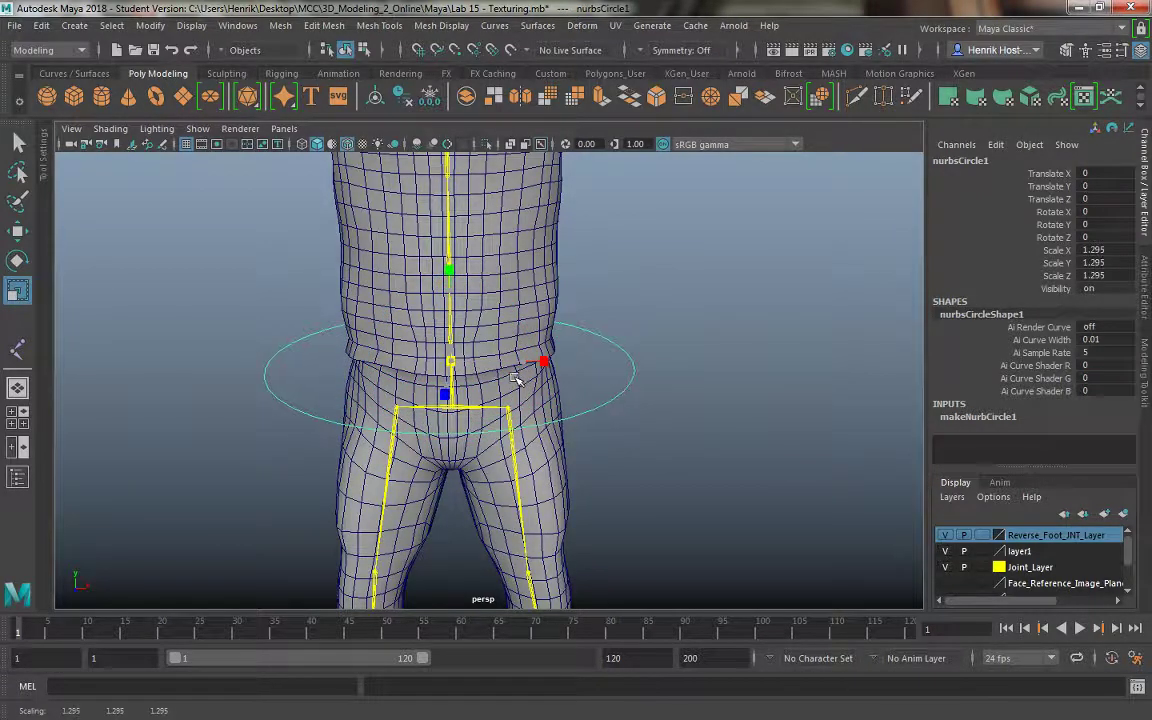
# Try to scale the circle along its Z axis only, and undo that scaling.
pyautogui.keyDown('alt'); pyautogui.moveTo(428, 366); pyautogui.dragTo(257, 369); pyautogui.keyUp('alt')
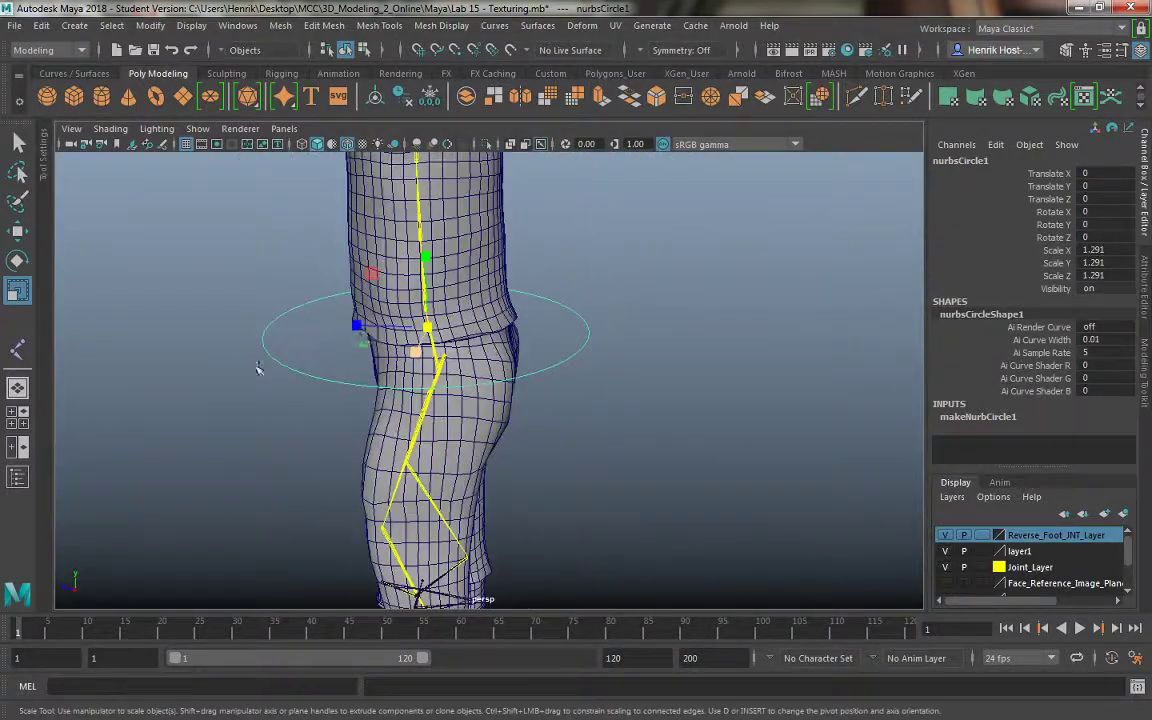
pyautogui.moveTo(357, 325); pyautogui.dragTo(474, 376)
pyautogui.hotkey('ctrl', 'z')
pyautogui.keyDown('alt'); pyautogui.moveTo(390, 372); pyautogui.dragTo(262, 388); pyautogui.keyUp('alt')
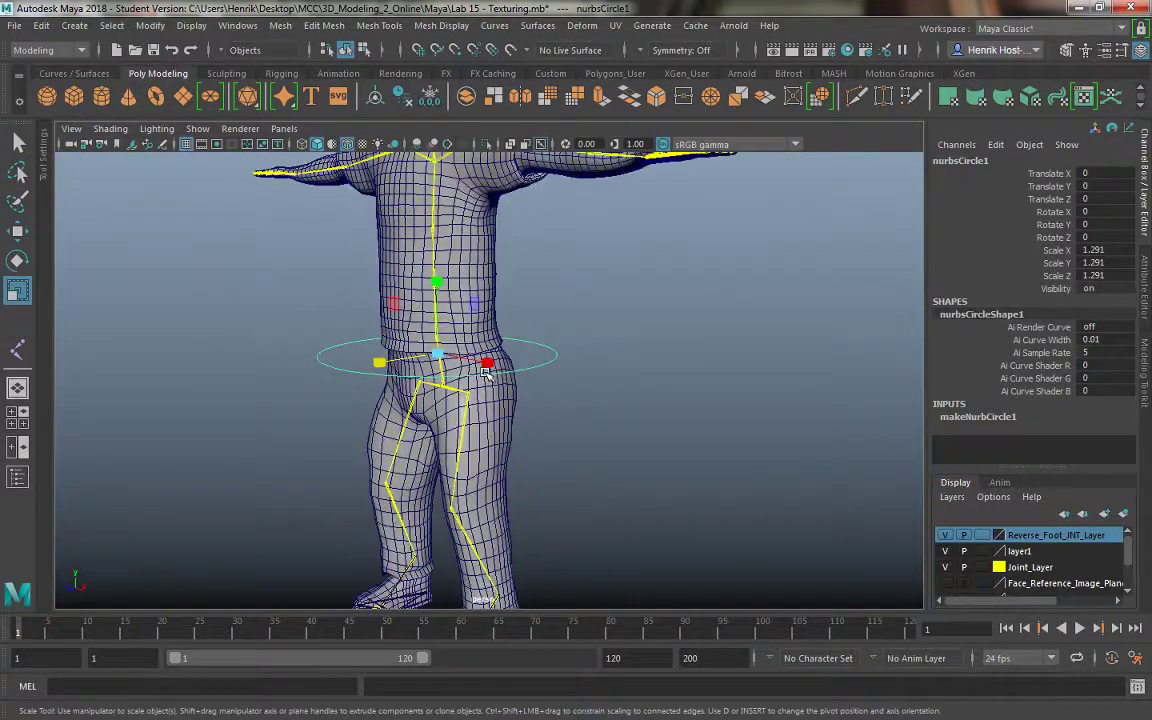
# Move the circle down and snap its center onto the root joint at the pelvis.
pyautogui.keyDown('alt'); pyautogui.moveTo(489, 368); pyautogui.dragTo(570, 370); pyautogui.keyUp('alt')
pyautogui.keyDown('alt'); pyautogui.moveTo(520, 356); pyautogui.dragTo(530, 390, button='right'); pyautogui.keyUp('alt')
pyautogui.keyDown('alt'); pyautogui.moveTo(530, 390); pyautogui.dragTo(534, 418); pyautogui.keyUp('alt')
pyautogui.keyDown('alt'); pyautogui.moveTo(534, 418); pyautogui.dragTo(570, 440, button='right'); pyautogui.keyUp('alt')
pyautogui.keyDown('alt'); pyautogui.moveTo(570, 440); pyautogui.dragTo(591, 403); pyautogui.keyUp('alt')
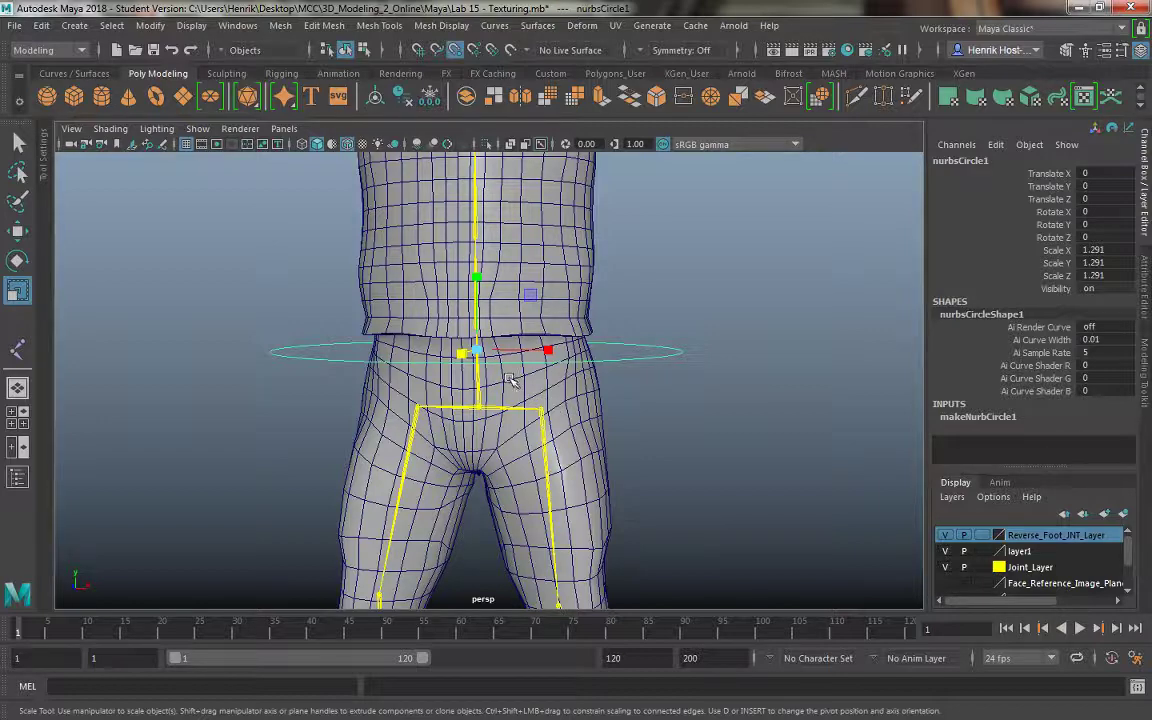
pyautogui.press('w')
pyautogui.keyDown('alt'); pyautogui.moveTo(543, 401); pyautogui.dragTo(463, 413); pyautogui.keyUp('alt')
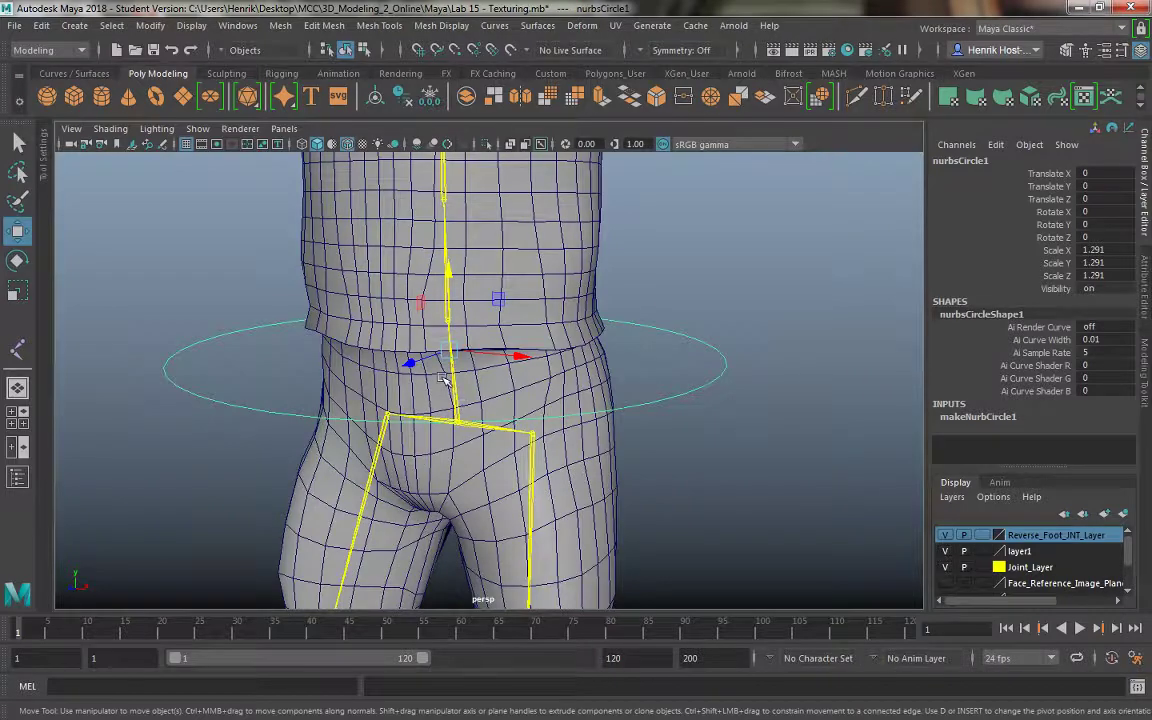
pyautogui.moveTo(452, 356); pyautogui.dragTo(535, 399)
# Switch the circle to control vertices and raise the two outermost side vertices along the Y axis.
pyautogui.moveTo(715, 408); pyautogui.dragTo(649, 302, button='right')
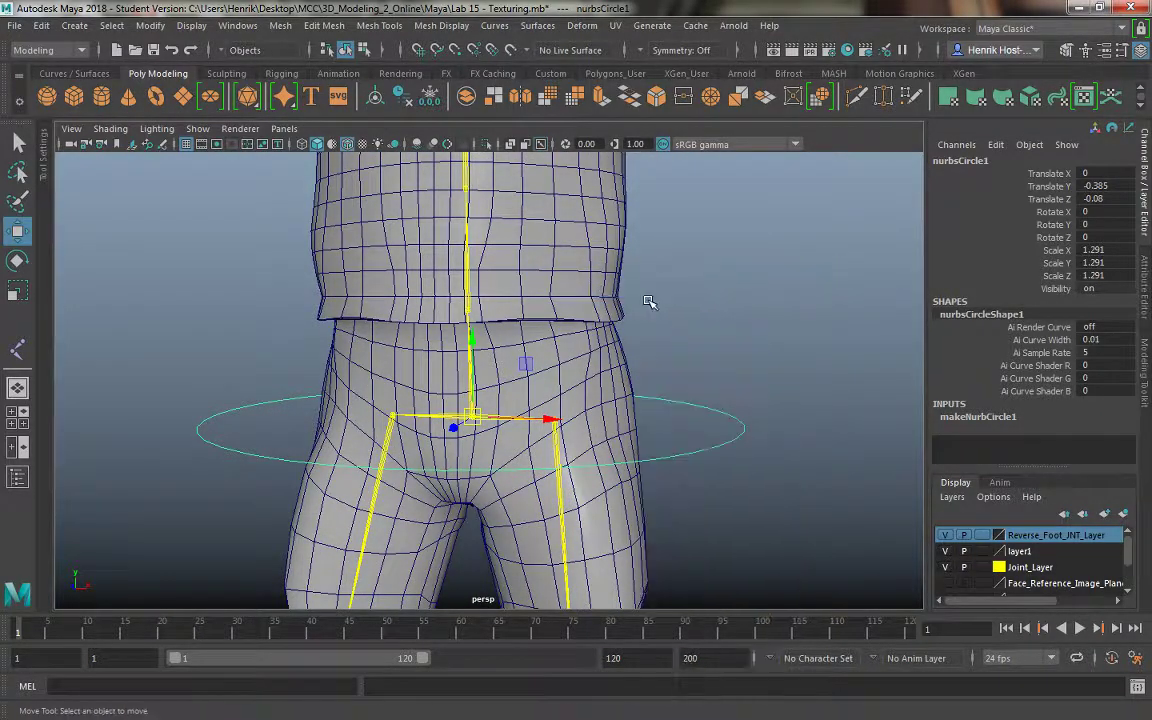
pyautogui.keyDown('alt'); pyautogui.moveTo(737, 422); pyautogui.dragTo(814, 454); pyautogui.keyUp('alt')
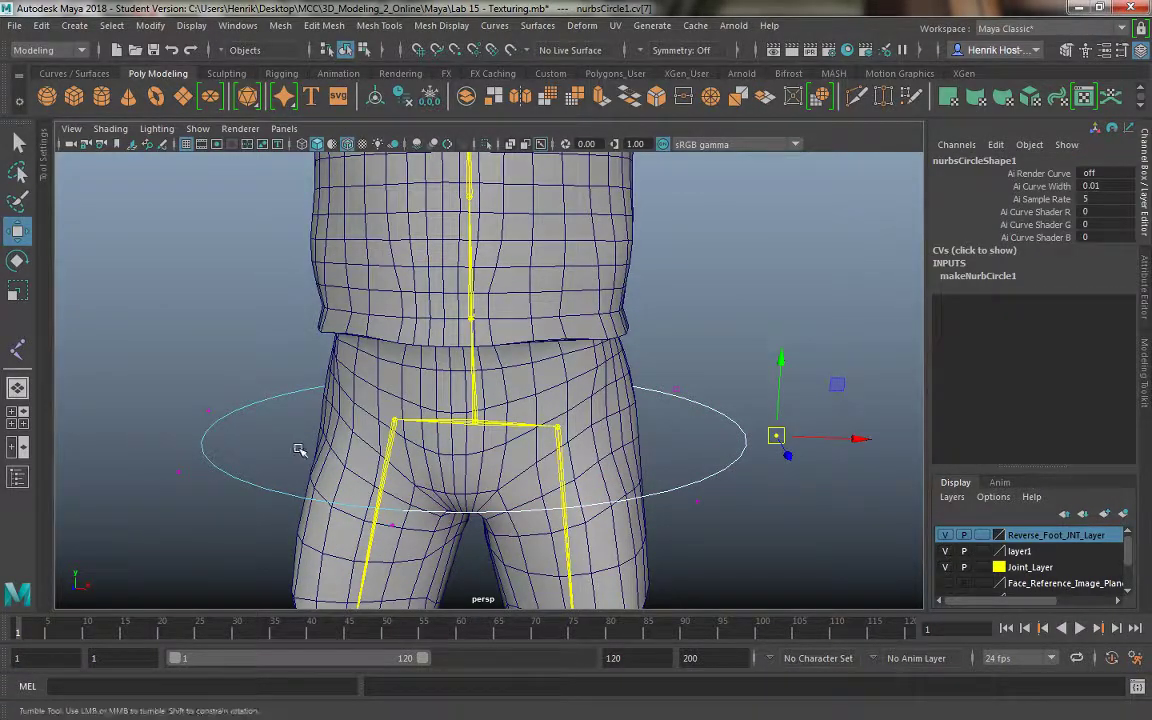
pyautogui.keyDown('alt'); pyautogui.moveTo(301, 452); pyautogui.dragTo(290, 488); pyautogui.keyUp('alt')
pyautogui.keyDown('alt'); pyautogui.moveTo(289, 487); pyautogui.dragTo(265, 409, button='right'); pyautogui.keyUp('alt')
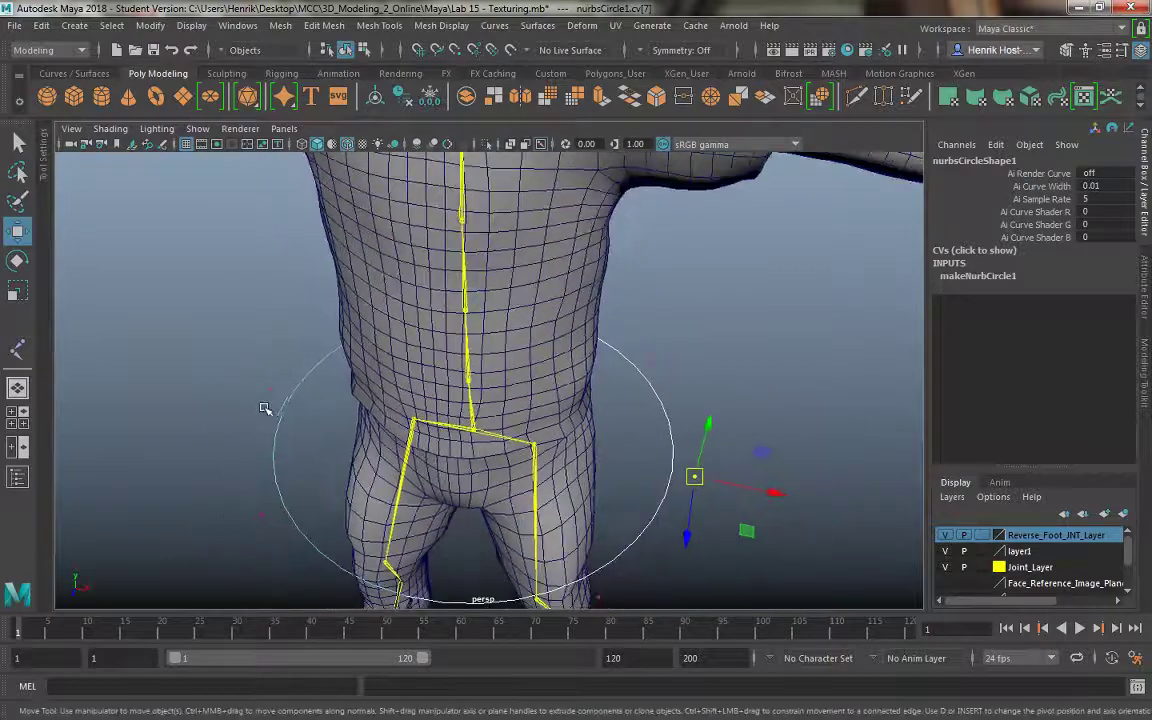
pyautogui.keyDown('alt'); pyautogui.moveTo(265, 409); pyautogui.dragTo(326, 395); pyautogui.keyUp('alt')
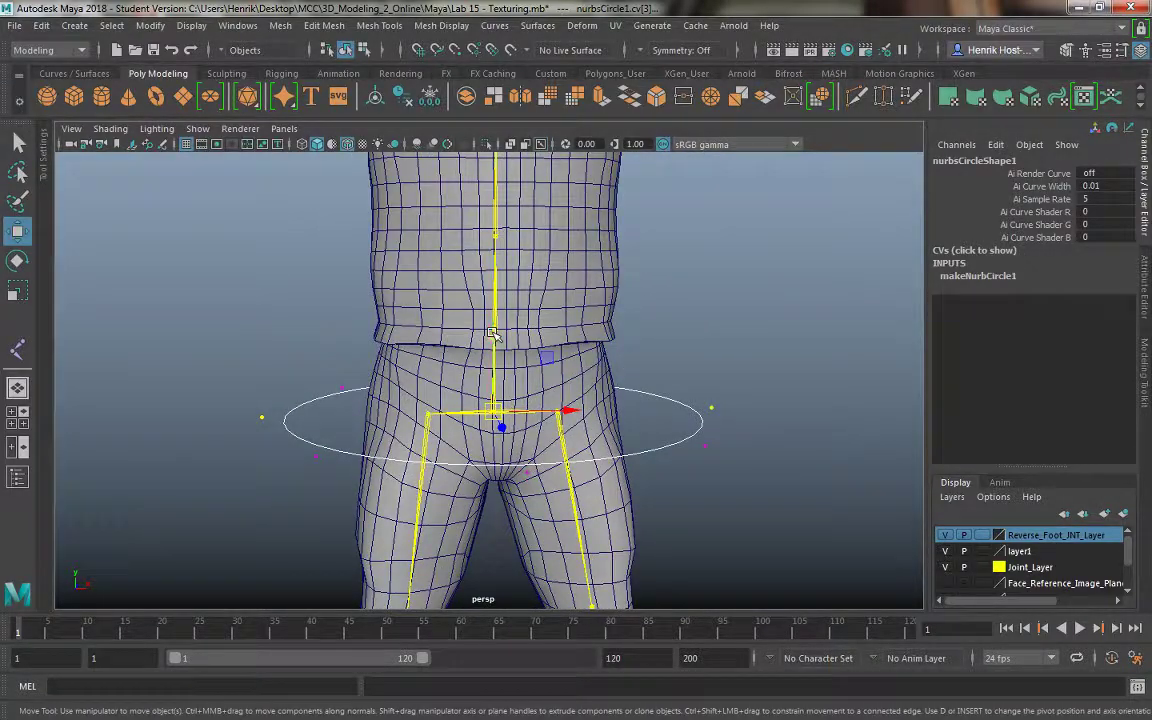
pyautogui.moveTo(493, 333); pyautogui.dragTo(528, 357)
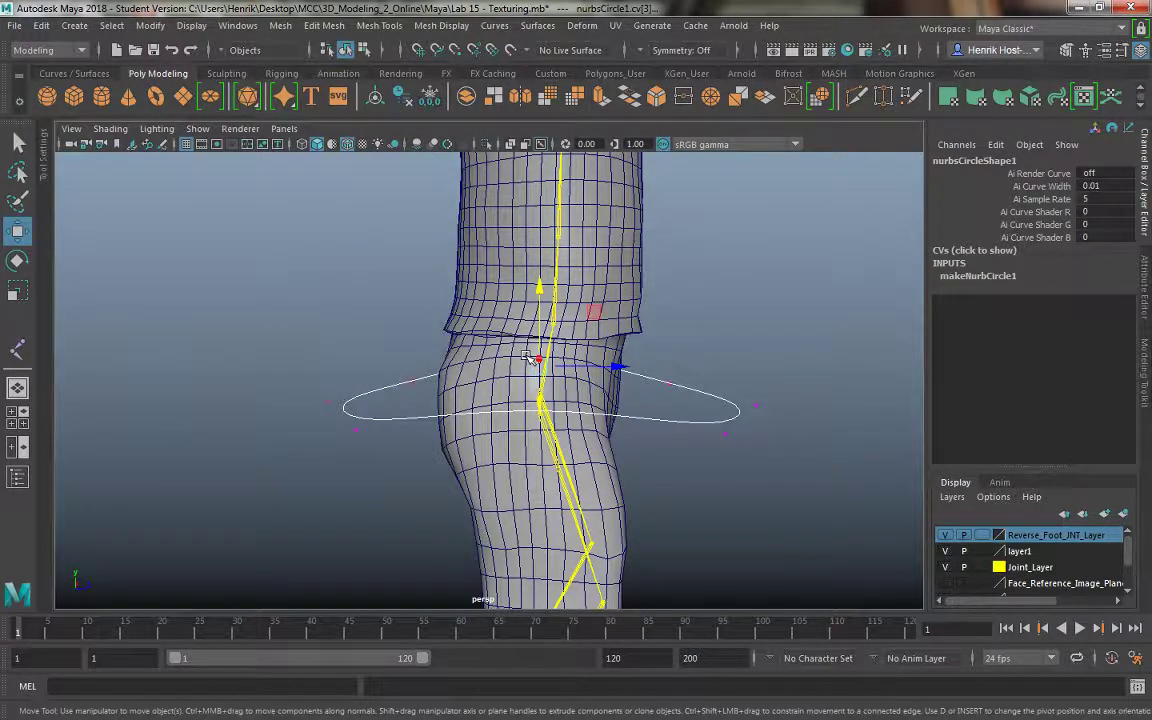
# Select the circle's middle front and back control vertices and raise them along the Y axis.
pyautogui.keyDown('alt'); pyautogui.moveTo(710, 410); pyautogui.dragTo(420, 398); pyautogui.keyUp('alt')
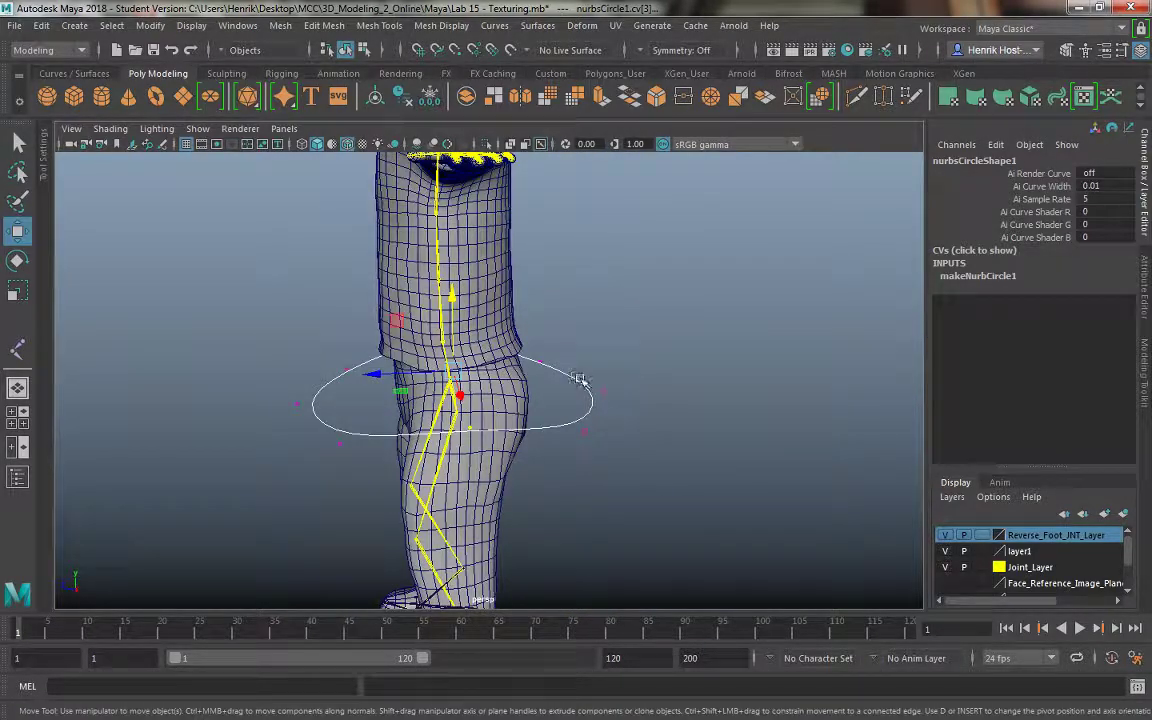
pyautogui.moveTo(580, 380); pyautogui.dragTo(620, 410)
pyautogui.keyDown('shift'); pyautogui.moveTo(312, 415); pyautogui.dragTo(316, 419); pyautogui.keyUp('shift')
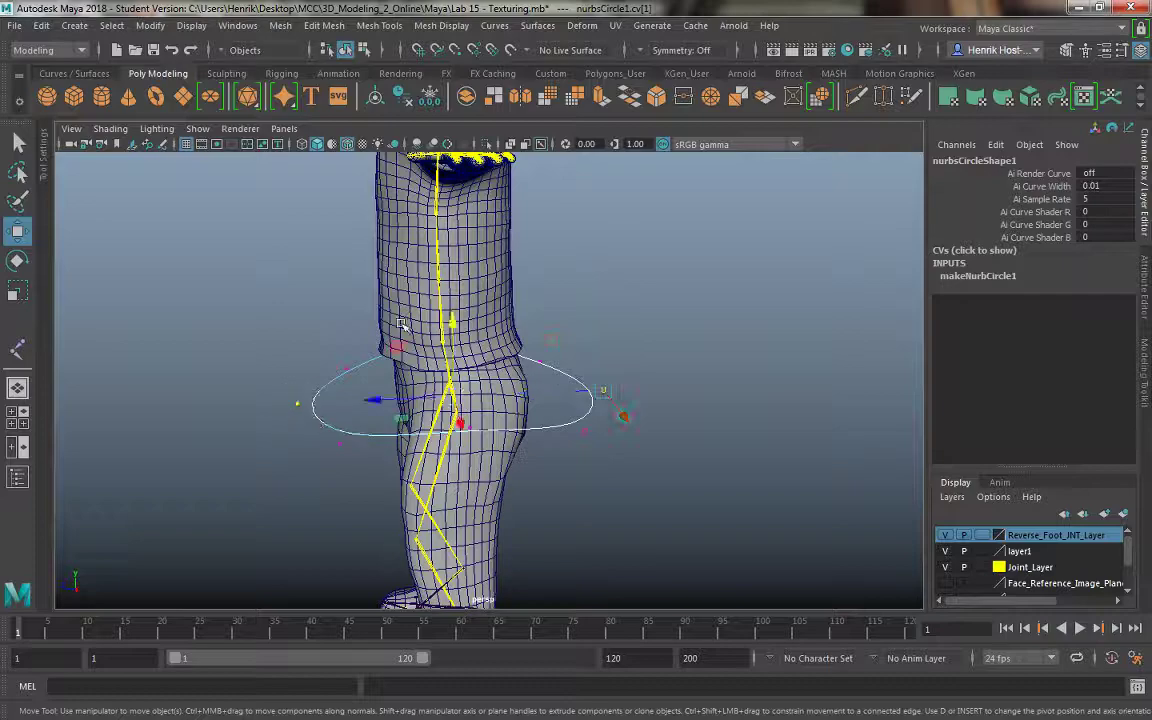
pyautogui.moveTo(456, 318); pyautogui.dragTo(592, 335)
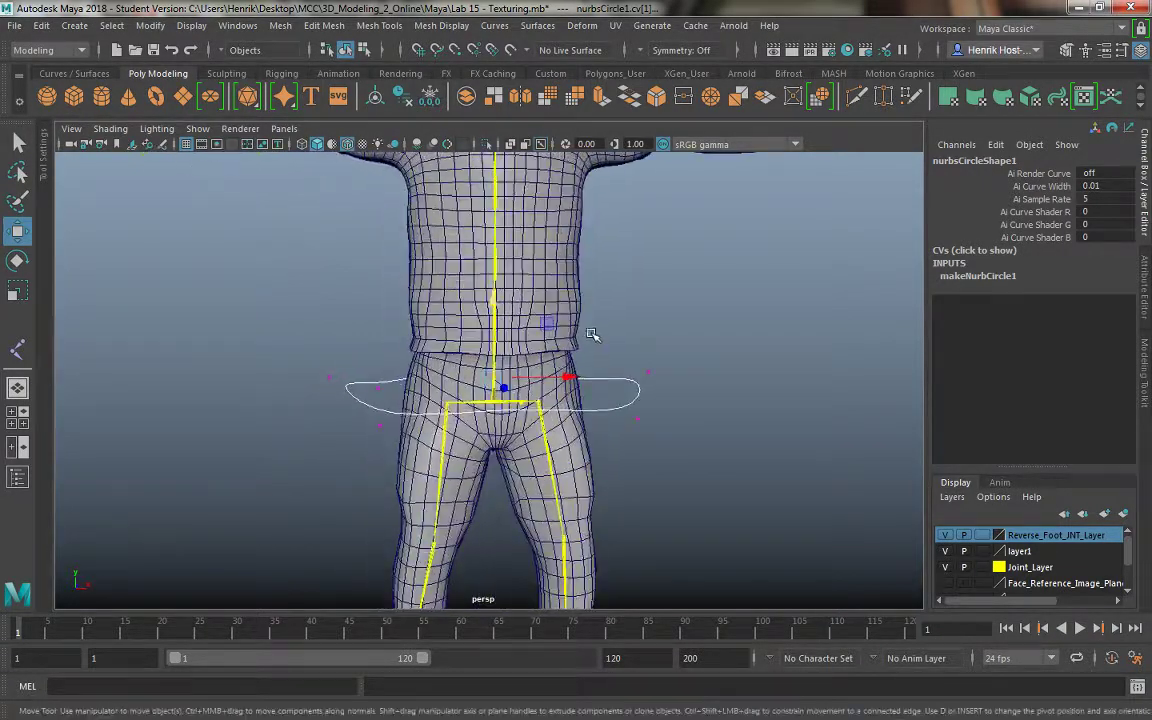
# Check the reshaped curve from several angles, return it to object mode and select the whole curve.
pyautogui.keyDown('alt'); pyautogui.moveTo(640, 428); pyautogui.dragTo(497, 428); pyautogui.keyUp('alt')
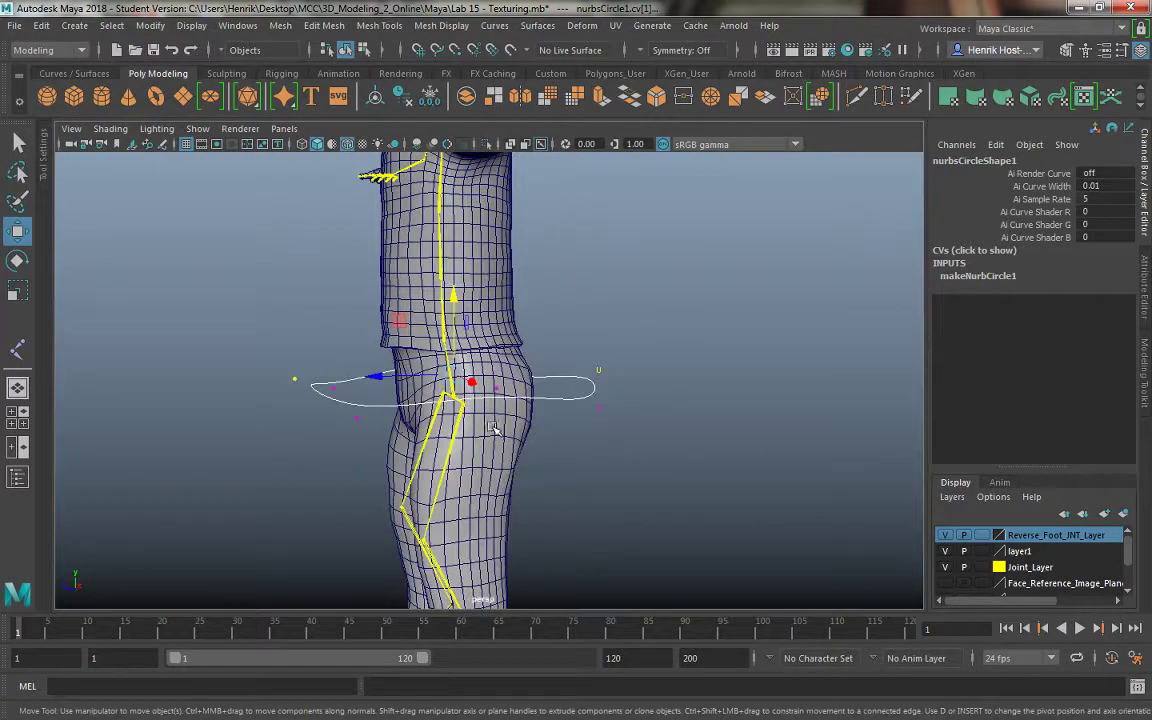
pyautogui.keyDown('alt'); pyautogui.moveTo(406, 432); pyautogui.dragTo(547, 445); pyautogui.keyUp('alt')
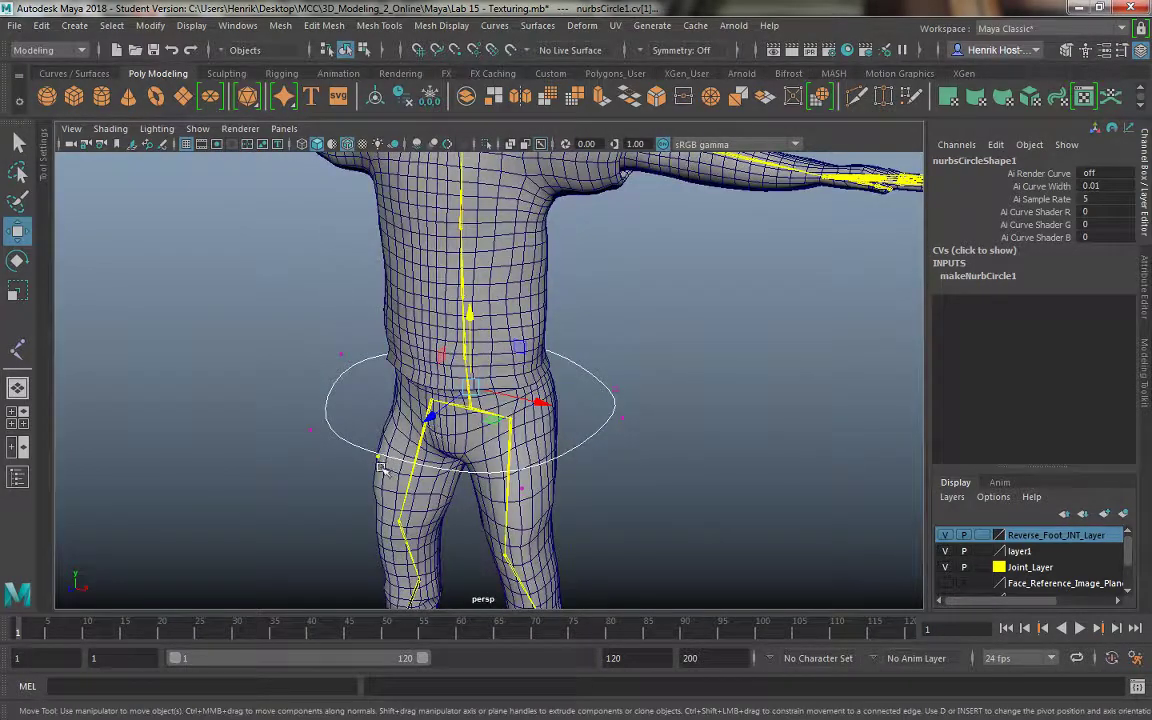
pyautogui.keyDown('alt'); pyautogui.moveTo(385, 455); pyautogui.dragTo(378, 398); pyautogui.keyUp('alt')
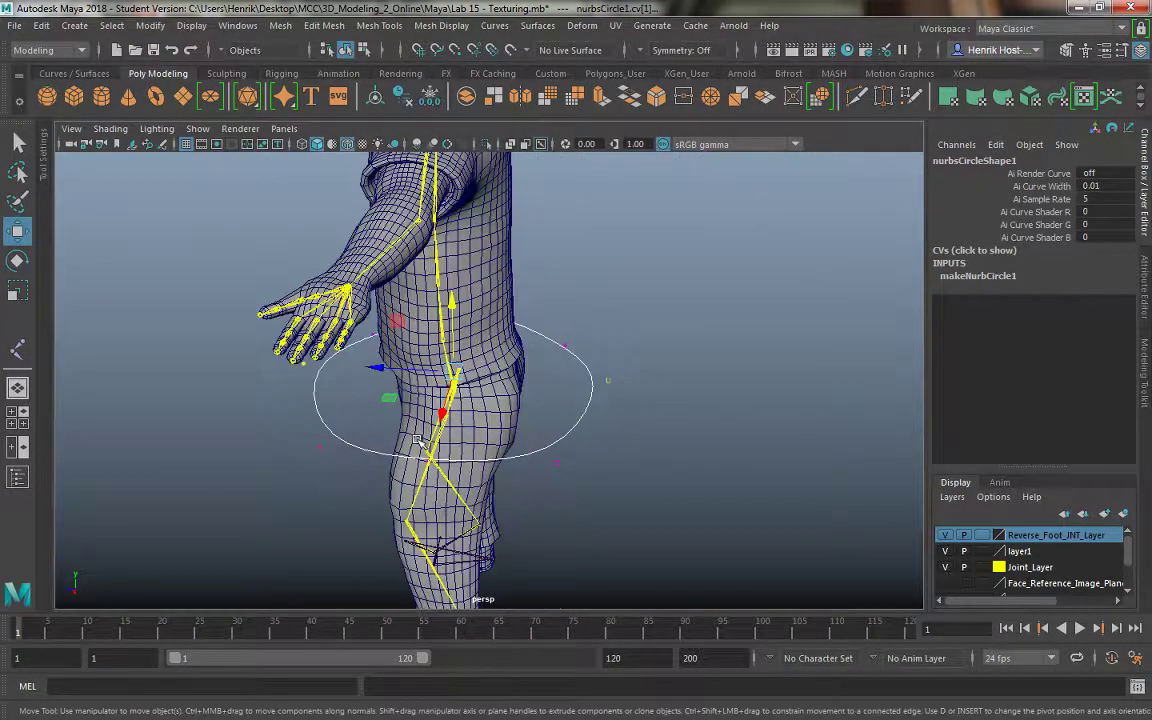
pyautogui.keyDown('alt'); pyautogui.moveTo(555, 399); pyautogui.dragTo(610, 383); pyautogui.keyUp('alt')
pyautogui.moveTo(610, 383); pyautogui.dragTo(668, 272, button='right')
pyautogui.click(661, 356)
pyautogui.keyDown('alt'); pyautogui.moveTo(659, 388); pyautogui.dragTo(609, 427); pyautogui.keyUp('alt')
pyautogui.click(636, 420)
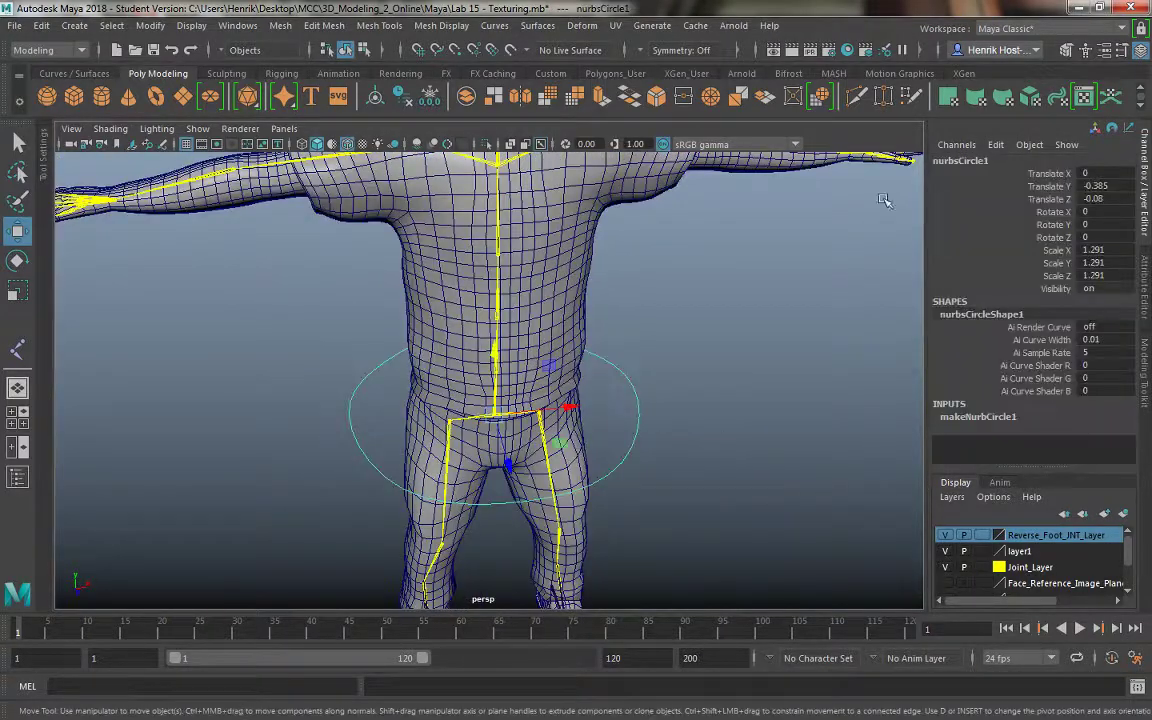
# Rename the hip control curve as Root_CTRL.
pyautogui.click(998, 164)
pyautogui.write('Root_CTRL')
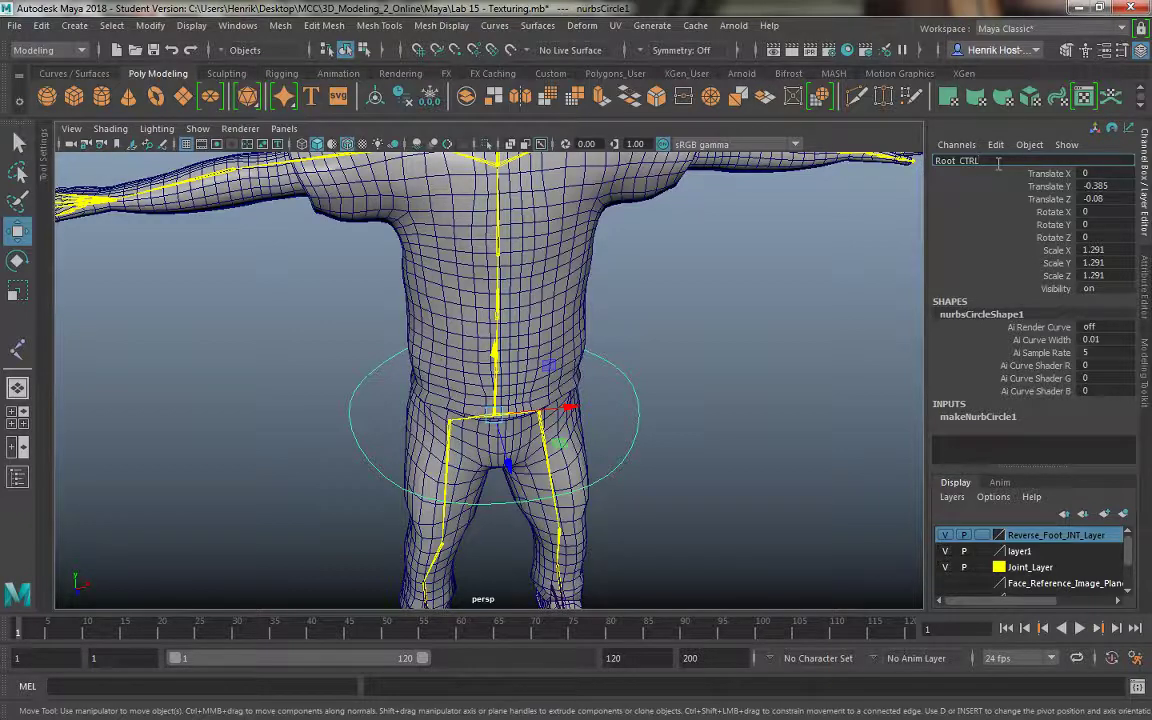
pyautogui.press('Return')
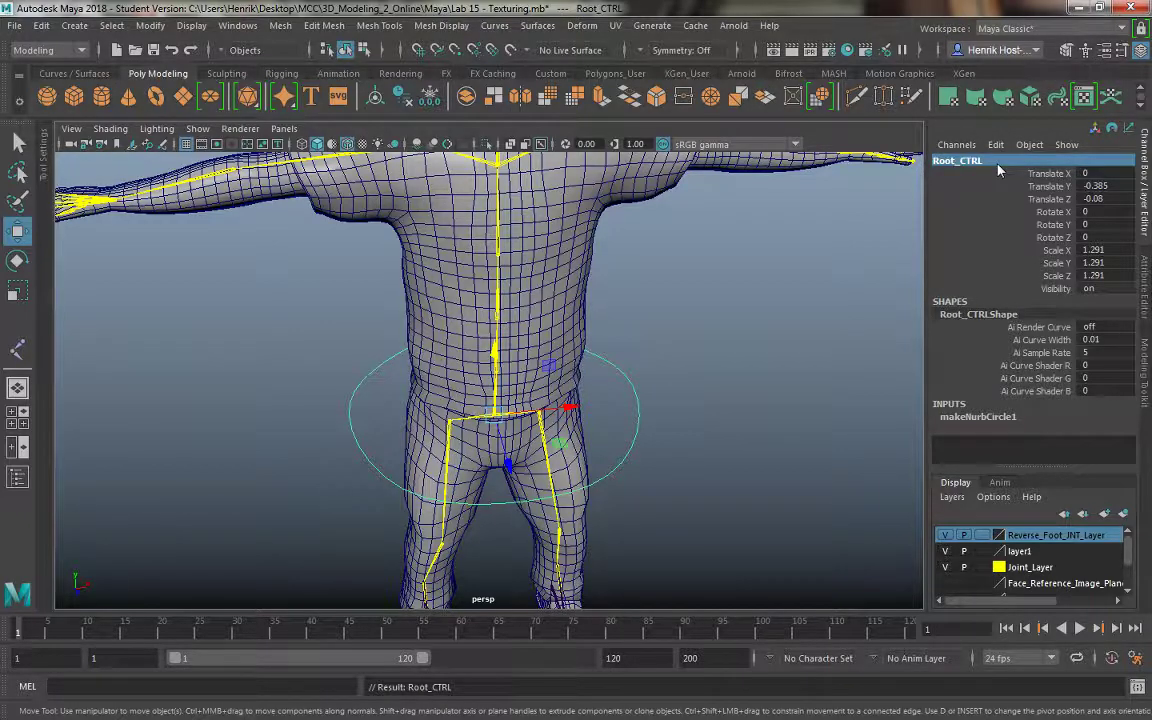
# Rename the character's body mesh as Character_Mesh and deselect it.
pyautogui.scroll(4, 620, 258)
pyautogui.keyDown('alt'); pyautogui.moveTo(622, 265); pyautogui.dragTo(636, 341); pyautogui.keyUp('alt')
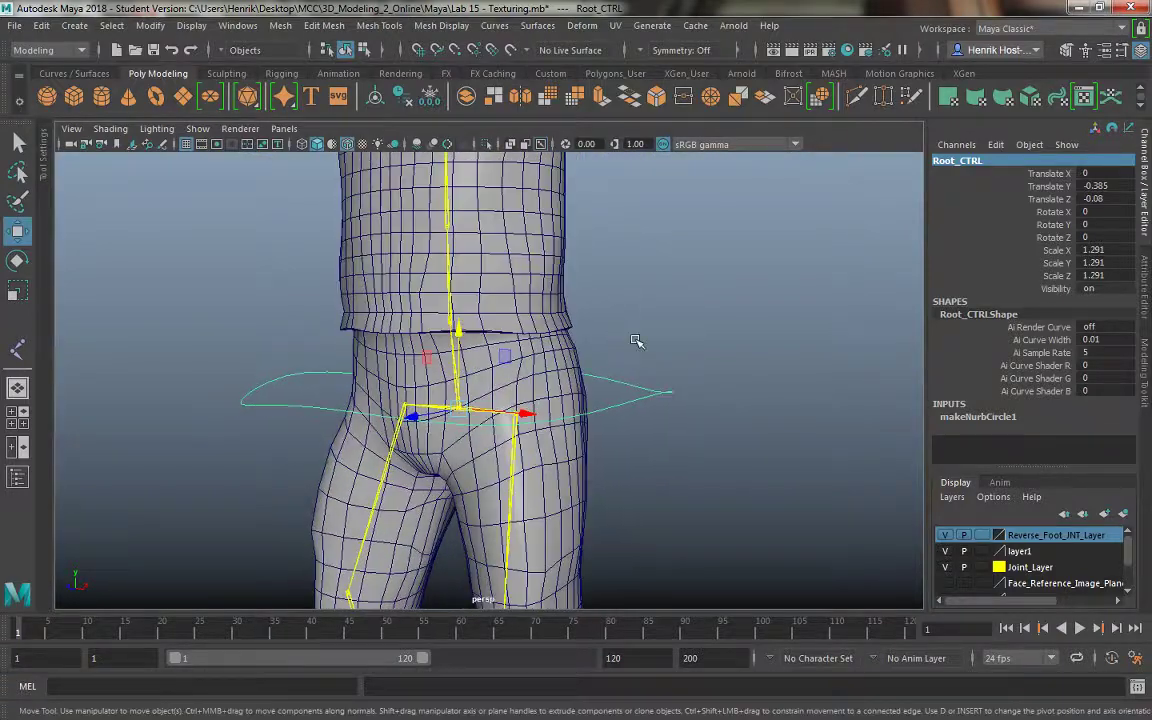
pyautogui.click(455, 286)
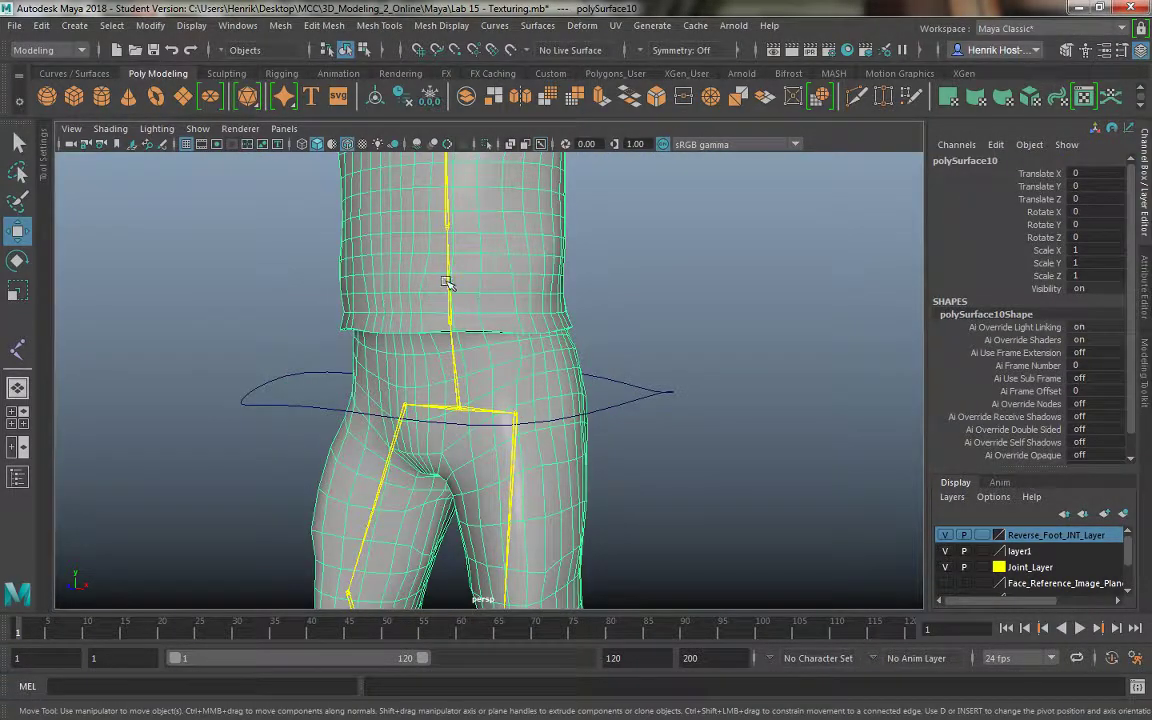
pyautogui.click(447, 283)
pyautogui.click(565, 279)
pyautogui.doubleClick(965, 161)
pyautogui.write('Chai')
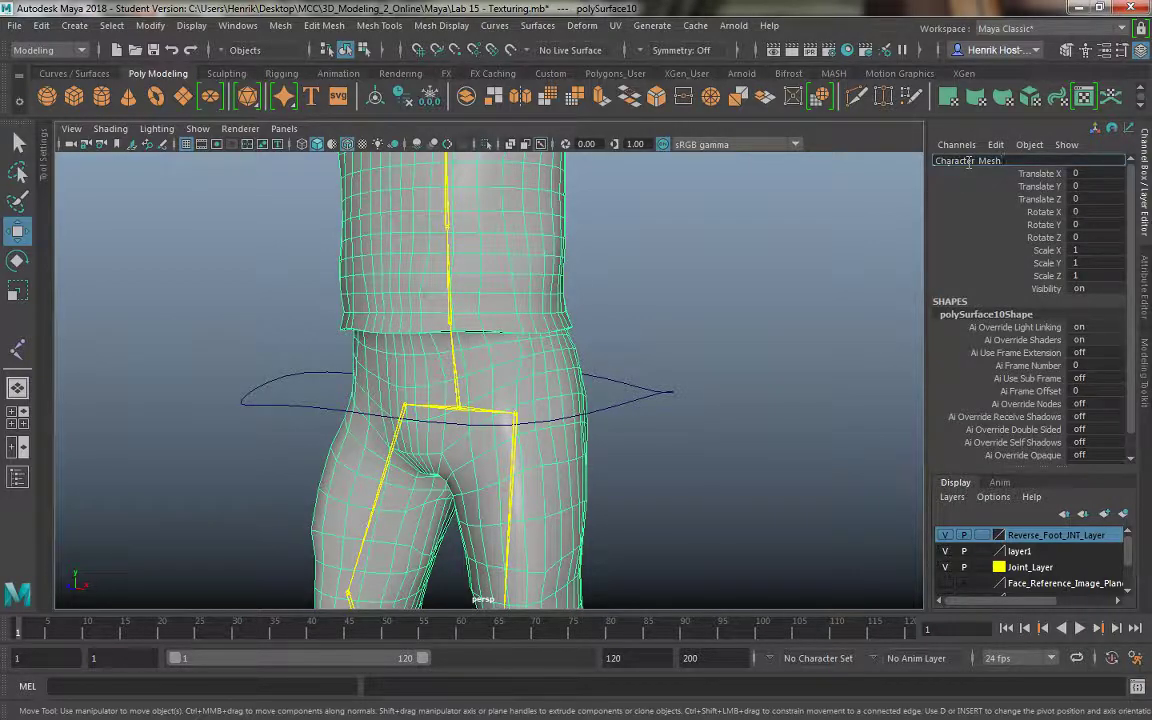
pyautogui.write('acter_Mesh')
pyautogui.press('Return')
pyautogui.click(598, 311)
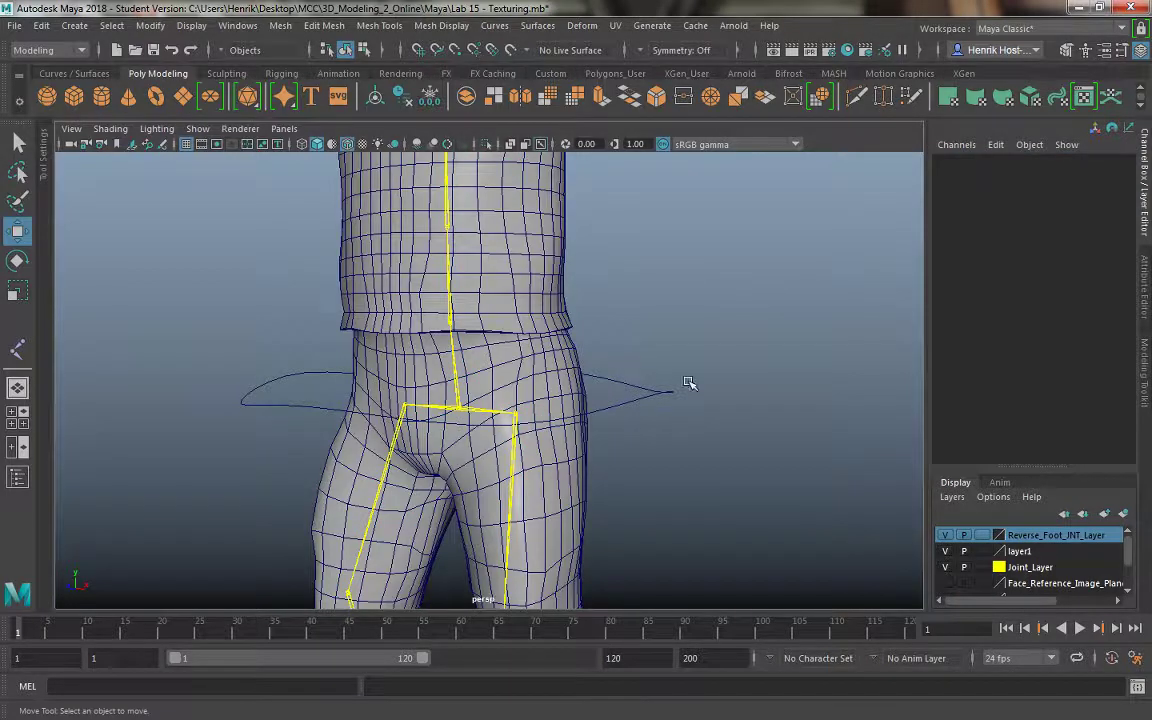
# Create a new NURBS circle for the waist control.
pyautogui.keyDown('alt'); pyautogui.moveTo(637, 381); pyautogui.dragTo(507, 326); pyautogui.keyUp('alt')
pyautogui.click(603, 383)
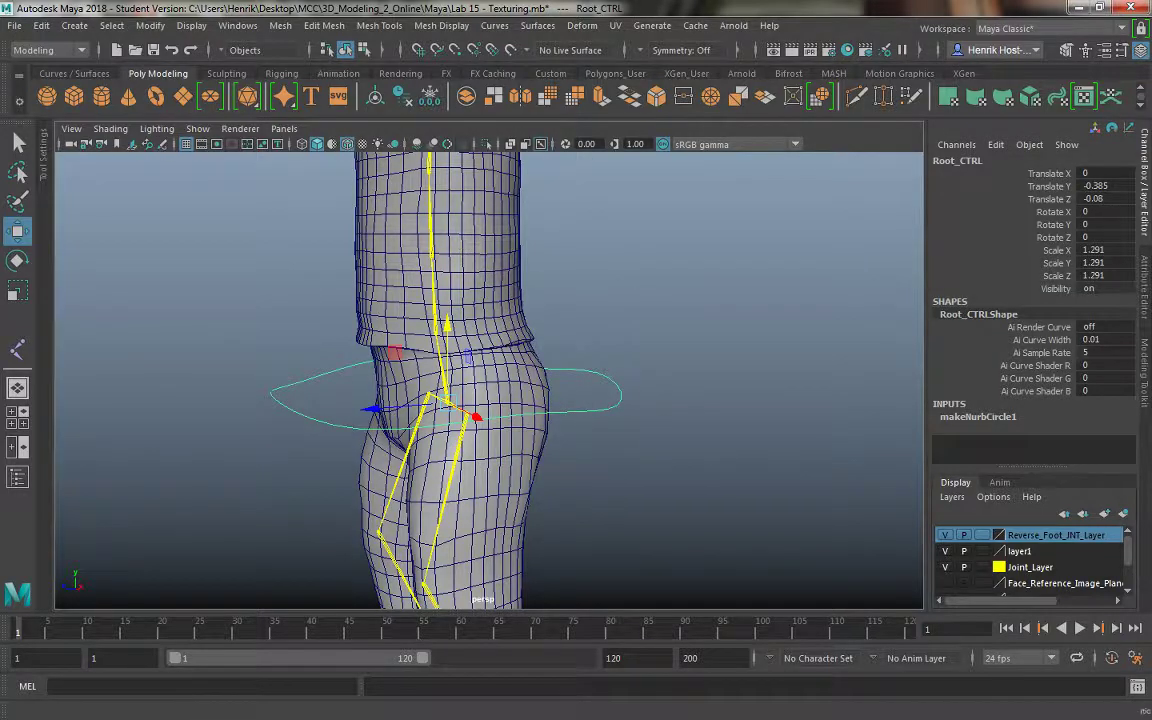
pyautogui.click(74, 25)
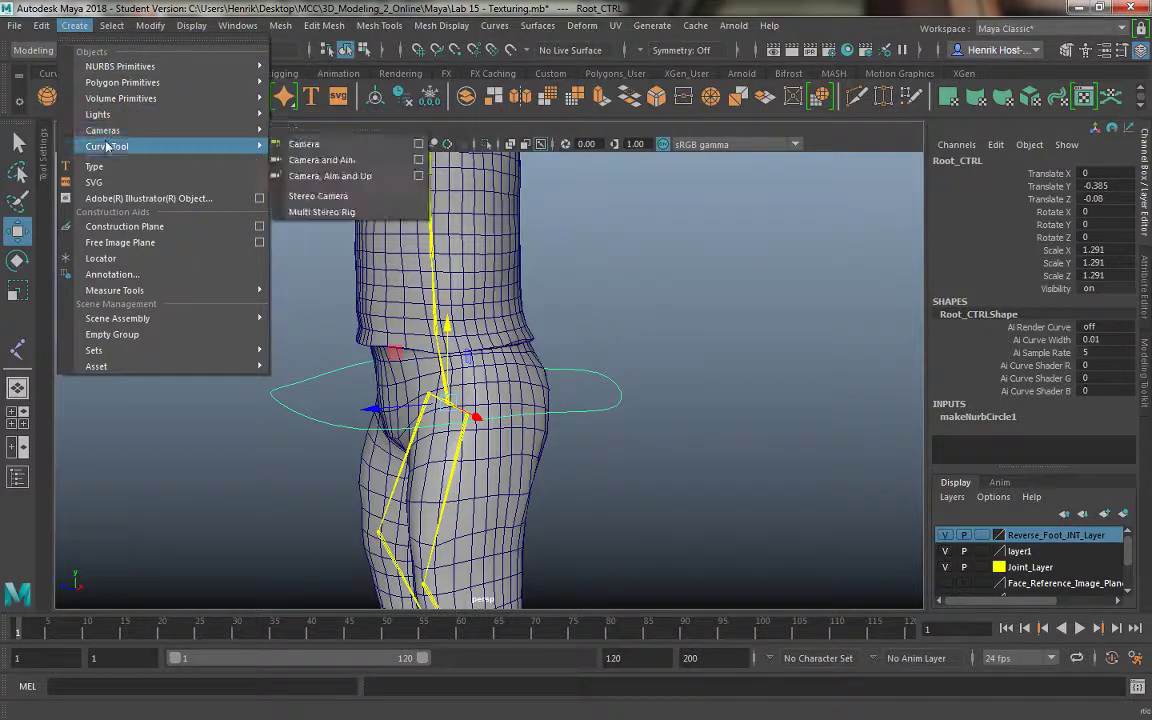
pyautogui.moveTo(123, 70)
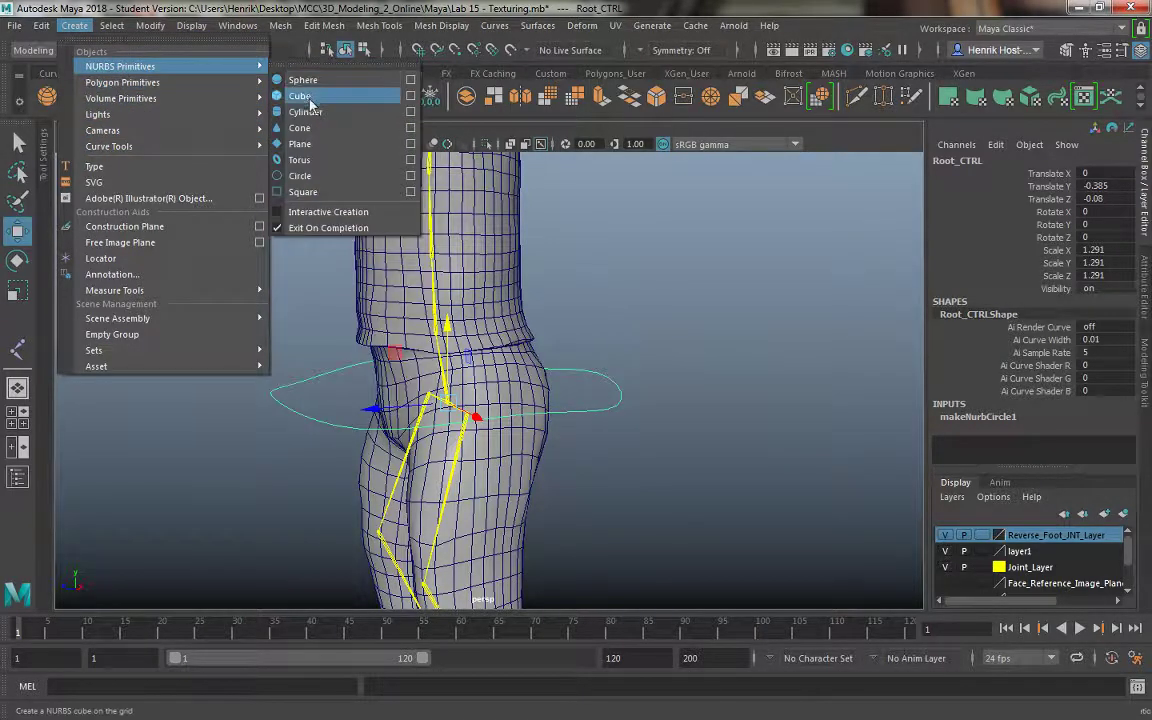
pyautogui.click(315, 177)
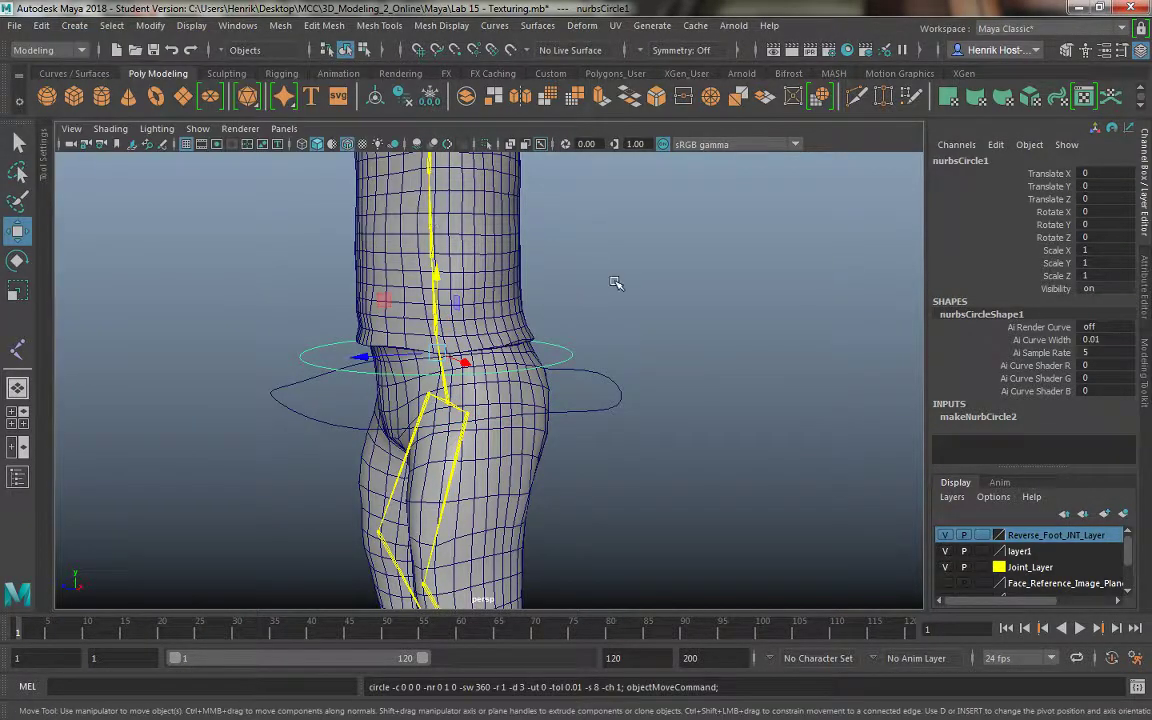
pyautogui.keyDown('alt'); pyautogui.moveTo(615, 283); pyautogui.dragTo(580, 248); pyautogui.keyUp('alt')
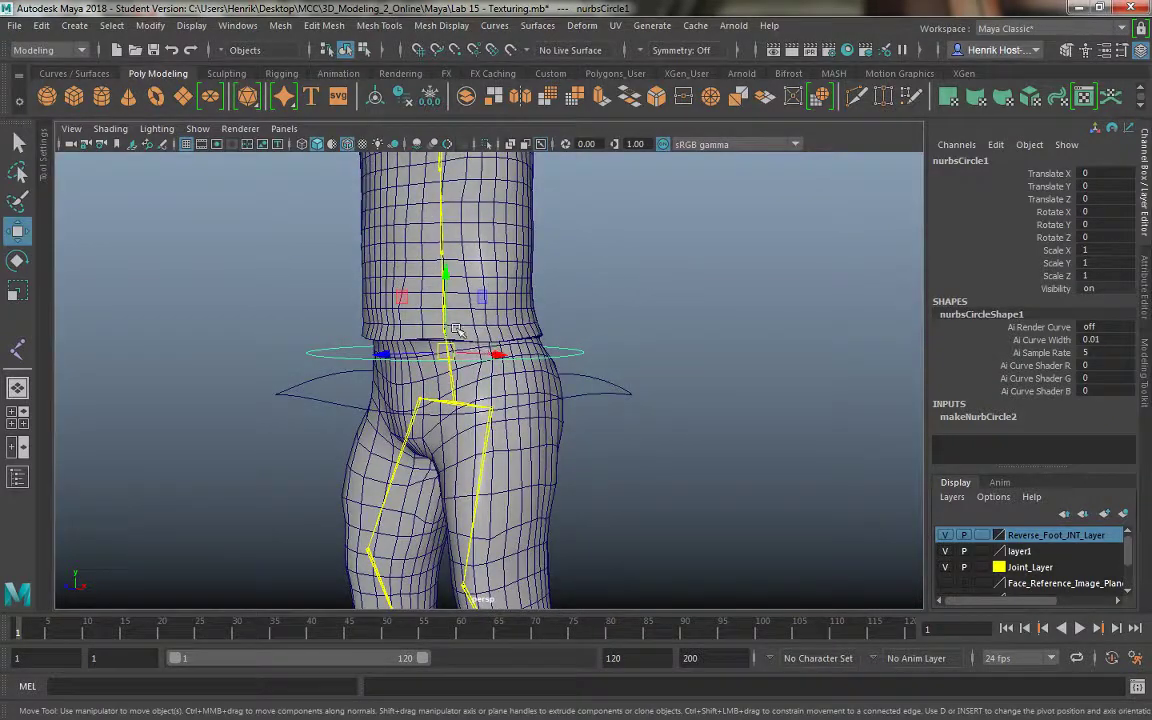
# Set the joint display scale to 0.2 and deselect the circle.
pyautogui.click(191, 25)
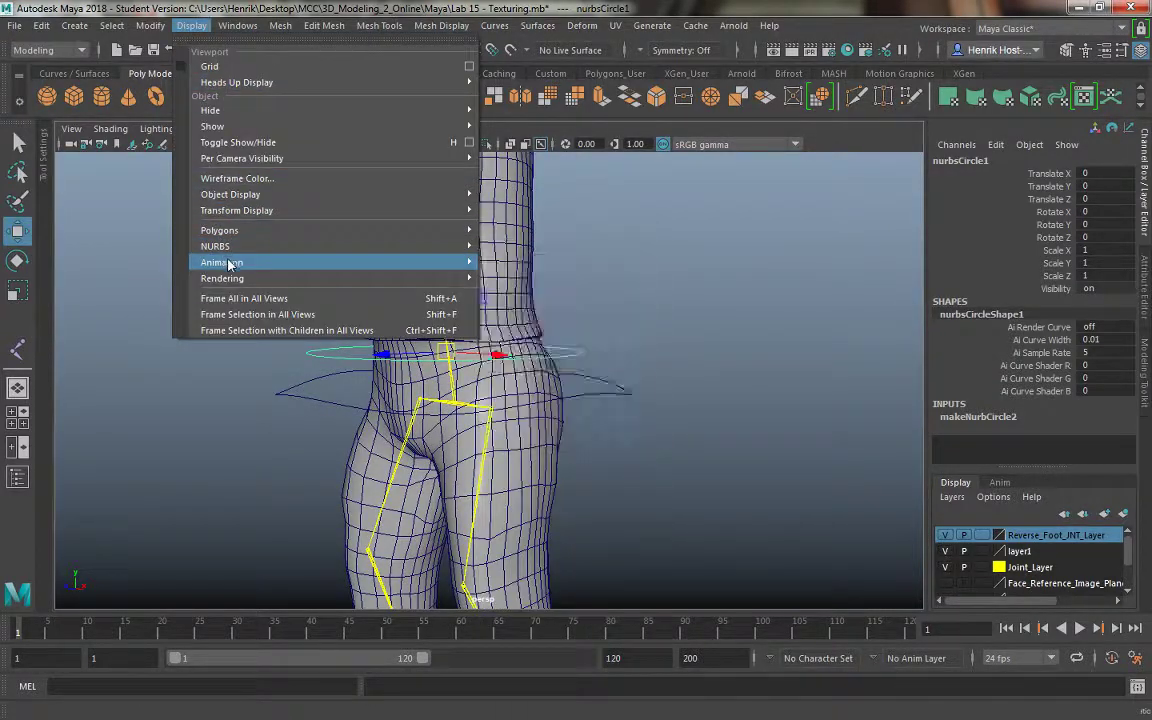
pyautogui.moveTo(229, 264)
pyautogui.click(492, 284)
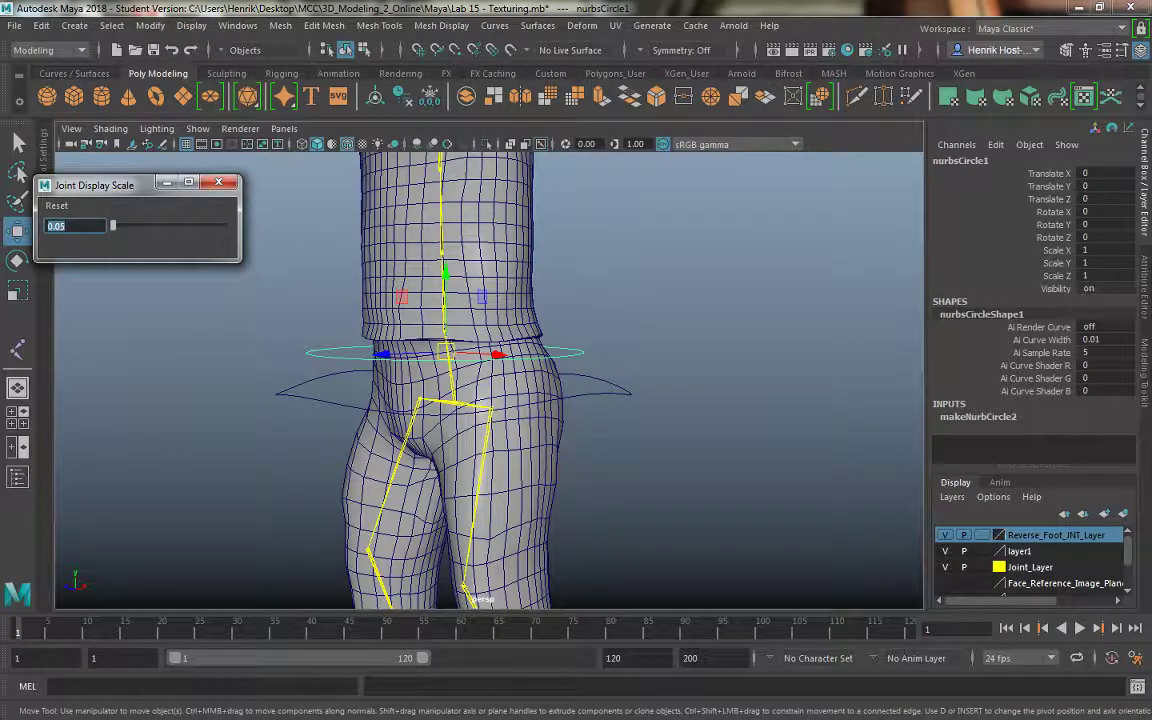
pyautogui.write('0.2')
pyautogui.press('Return')
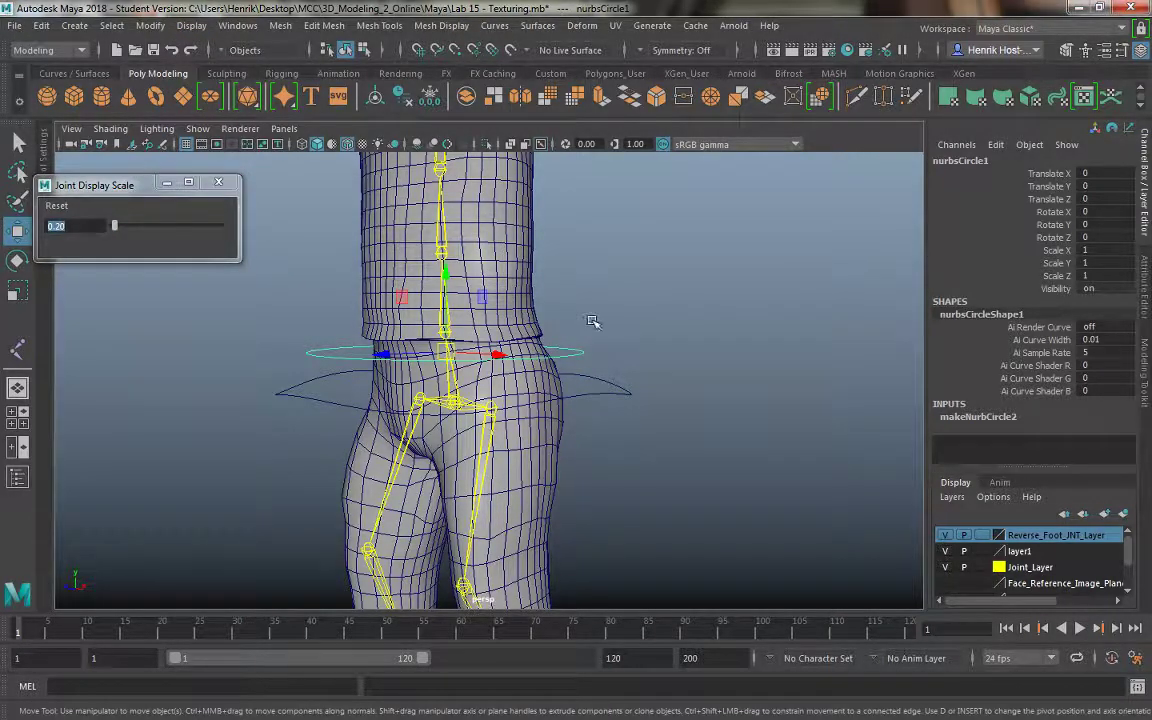
pyautogui.click(592, 321)
pyautogui.click(216, 183)
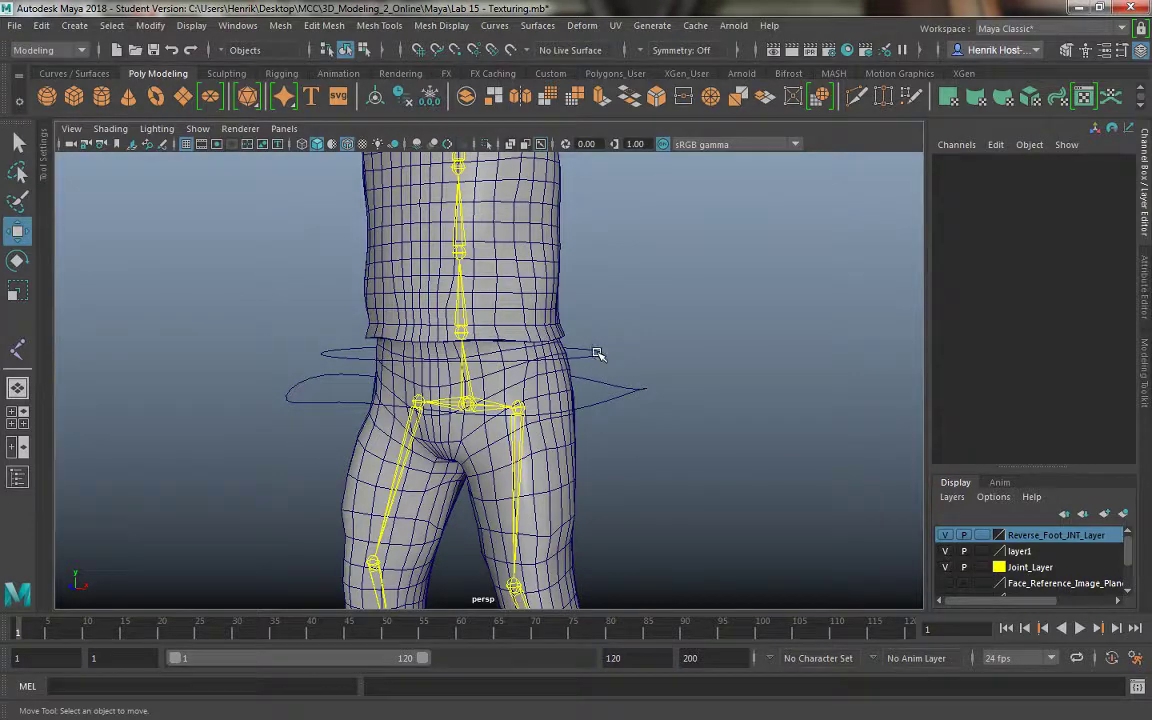
# Move the new circle up to the waist joint and scale it uniformly to about 1.1 so it surrounds the body.
pyautogui.click(597, 353)
pyautogui.keyDown('alt'); pyautogui.moveTo(597, 353); pyautogui.dragTo(632, 344); pyautogui.keyUp('alt')
pyautogui.press('r')
pyautogui.click(578, 340)
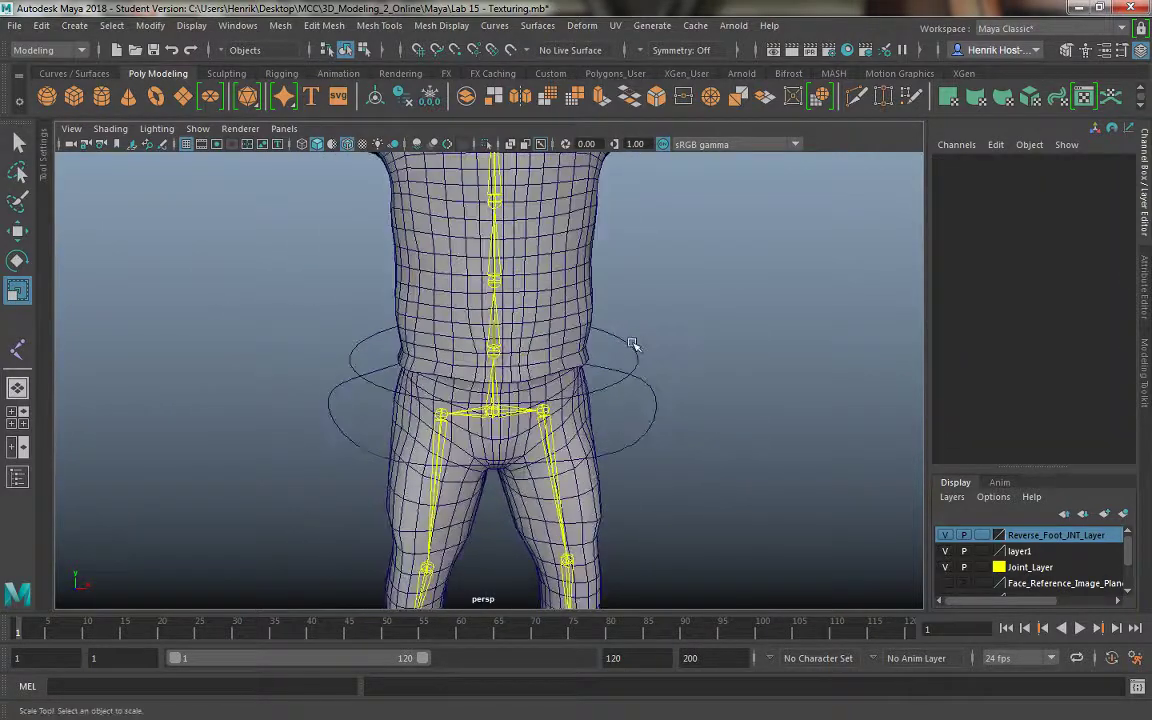
# Rename the waist circle as Waist_CTRL and deselect it.
pyautogui.click(632, 344)
pyautogui.doubleClick(962, 161)
pyautogui.write('W')
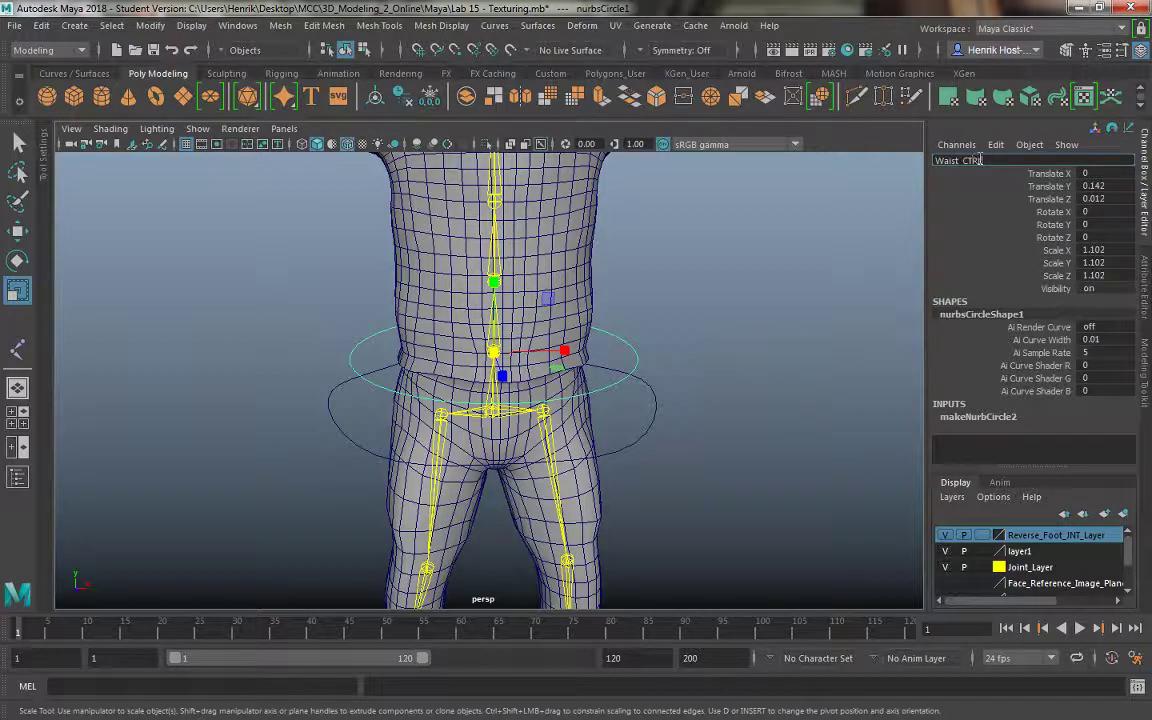
pyautogui.write('aist_CTRL')
pyautogui.press('Return')
pyautogui.keyDown('alt'); pyautogui.moveTo(818, 404); pyautogui.dragTo(748, 383); pyautogui.keyUp('alt')
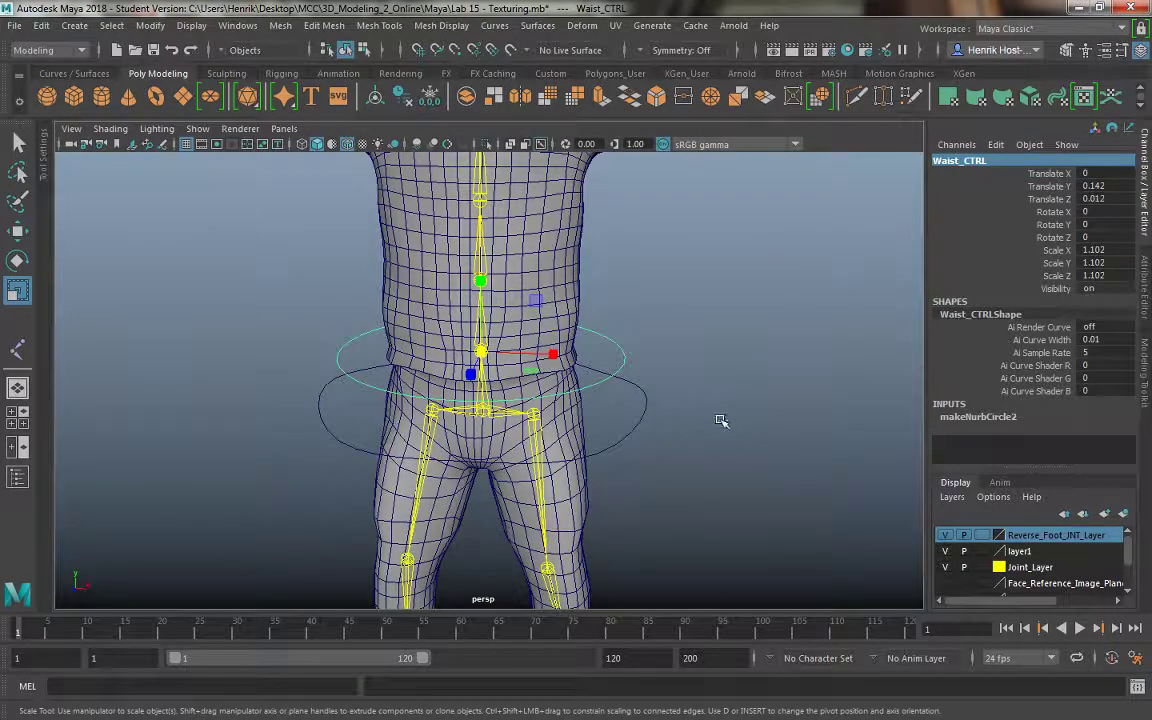
pyautogui.click(722, 421)
# Freeze the transformations of both the Root_CTRL and Waist_CTRL curves.
pyautogui.keyDown('alt'); pyautogui.moveTo(740, 432); pyautogui.dragTo(658, 365); pyautogui.keyUp('alt')
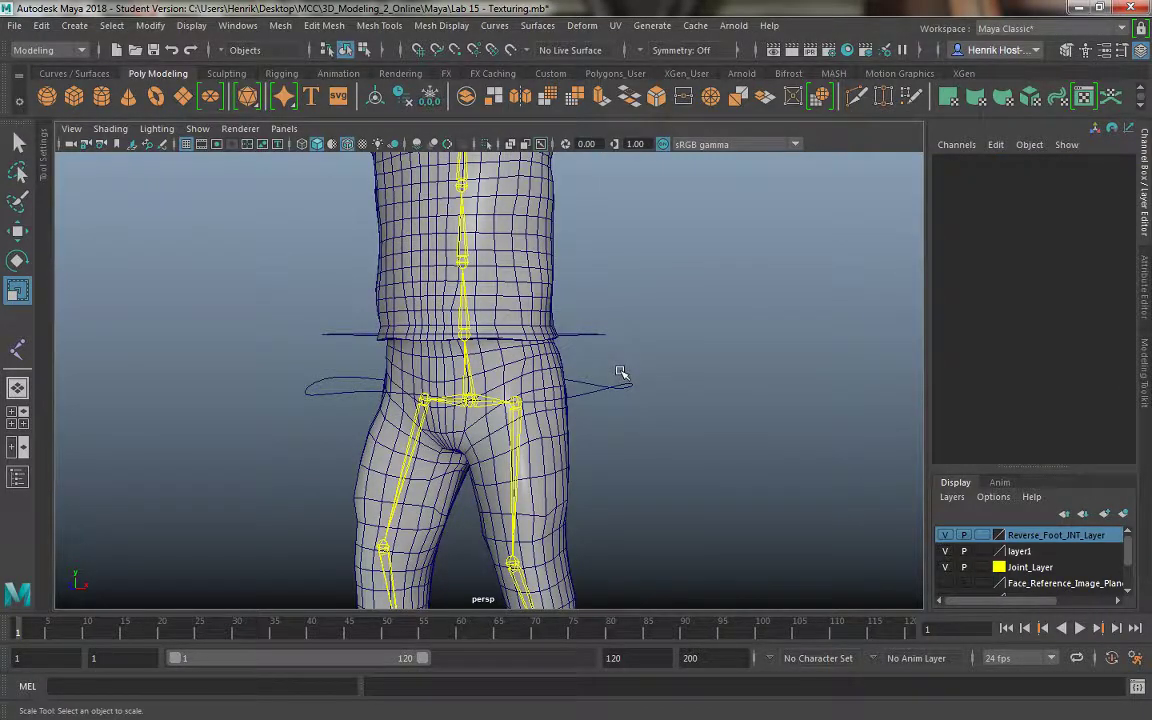
pyautogui.keyDown('alt'); pyautogui.moveTo(620, 372); pyautogui.dragTo(638, 378); pyautogui.keyUp('alt')
pyautogui.click(631, 403)
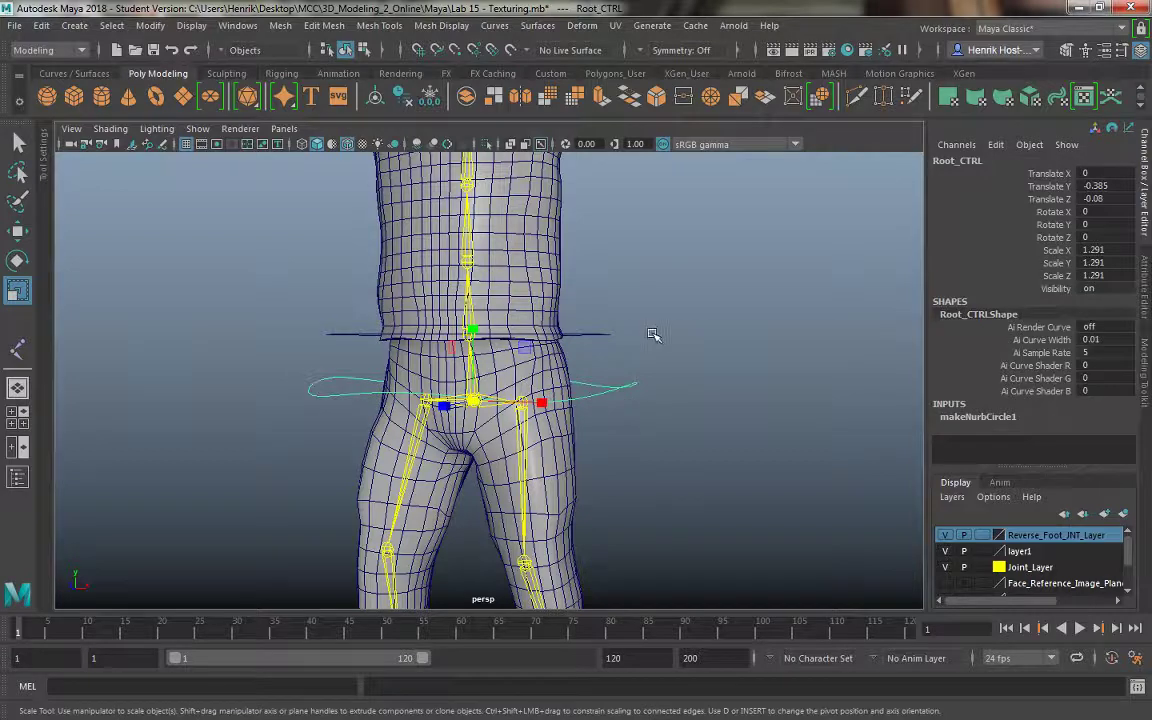
pyautogui.click(150, 25)
pyautogui.click(170, 96)
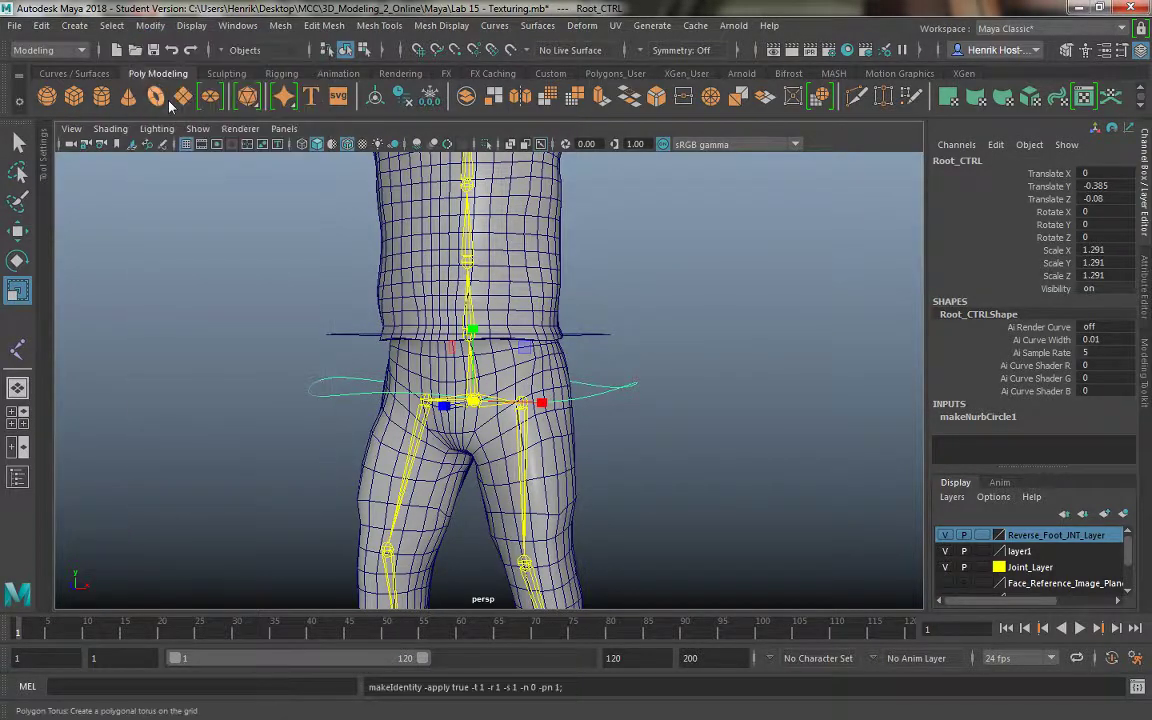
pyautogui.click(600, 333)
pyautogui.press('g')
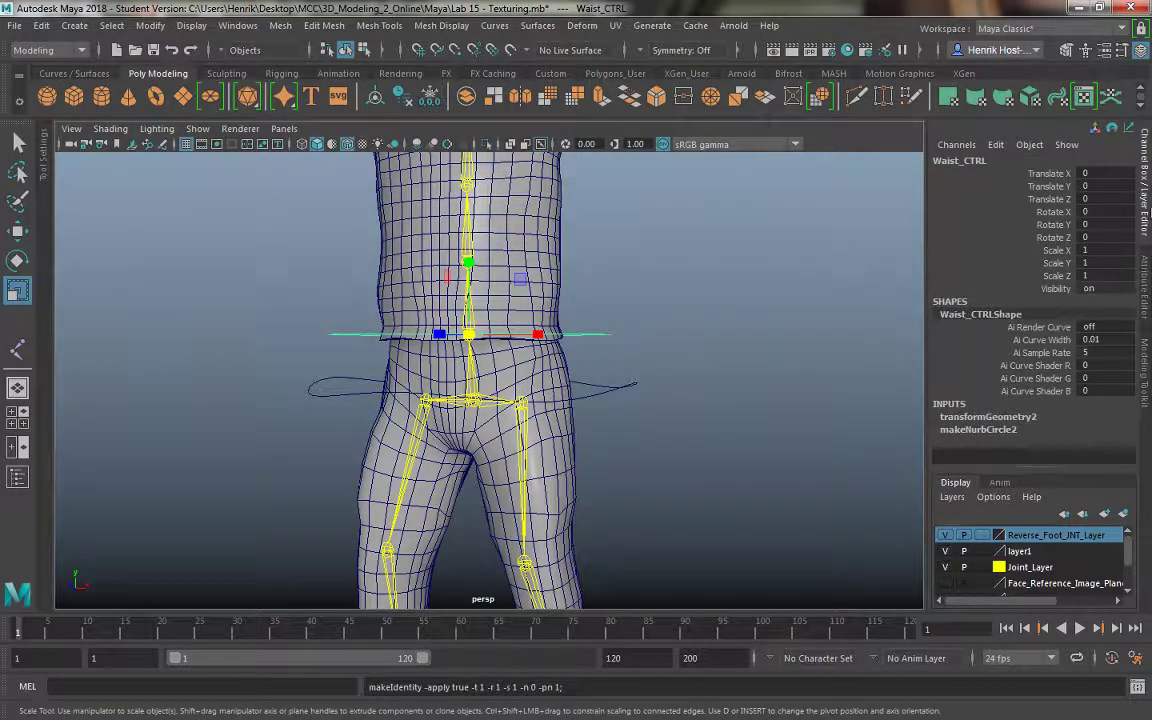
pyautogui.click(630, 292)
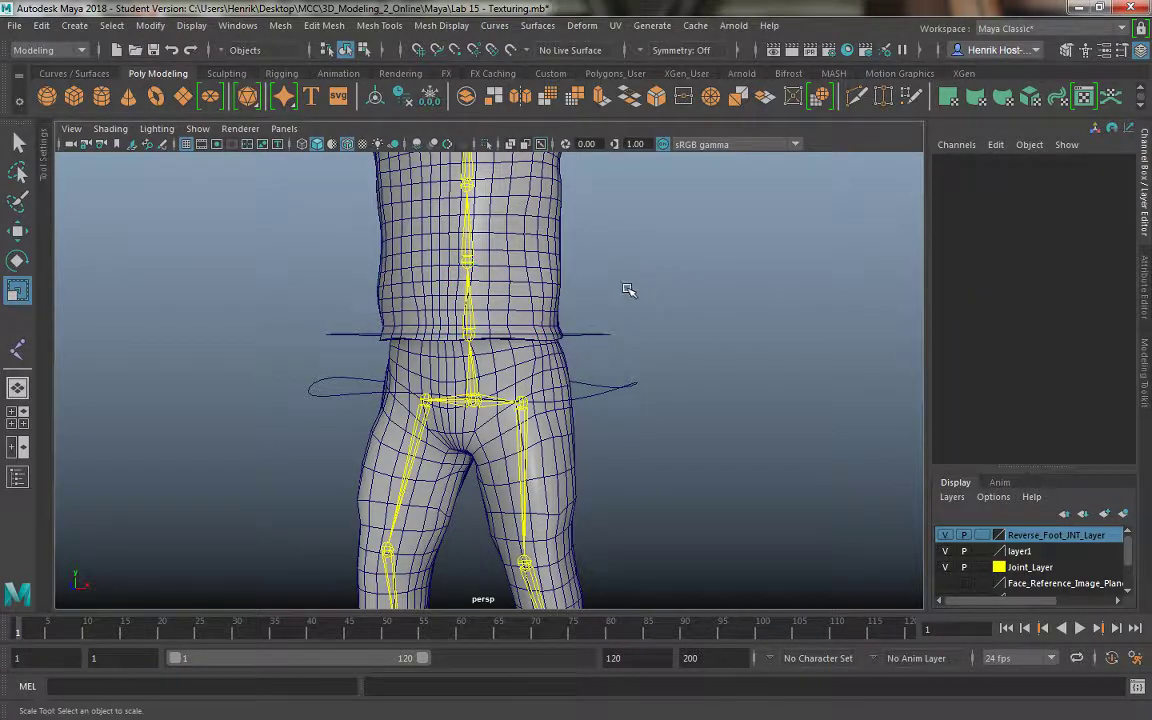
# Duplicate Waist_CTRL and snap the copy onto the next spine joint above the waist.
pyautogui.keyDown('alt'); pyautogui.moveTo(630, 285); pyautogui.dragTo(663, 285); pyautogui.keyUp('alt')
pyautogui.keyDown('alt'); pyautogui.moveTo(663, 285); pyautogui.dragTo(638, 319, button='right'); pyautogui.keyUp('alt')
pyautogui.click(649, 331)
pyautogui.keyDown('alt'); pyautogui.moveTo(676, 291); pyautogui.dragTo(681, 295); pyautogui.keyUp('alt')
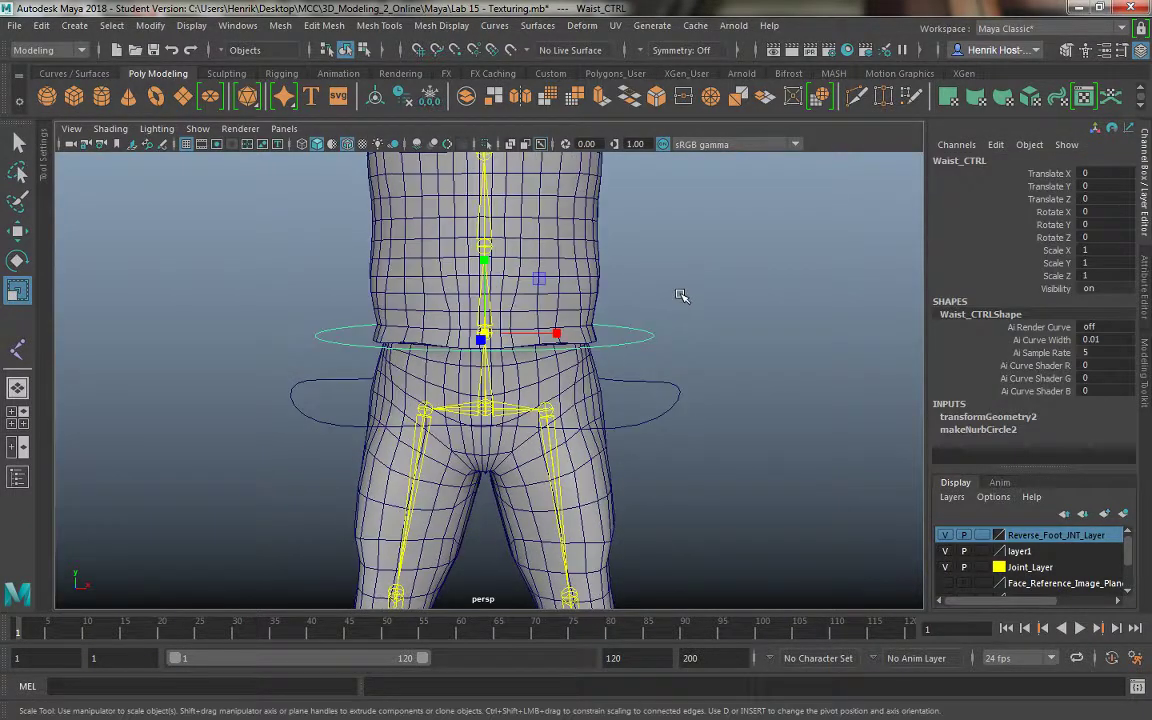
pyautogui.hotkey('ctrl', 'd')
pyautogui.press('w')
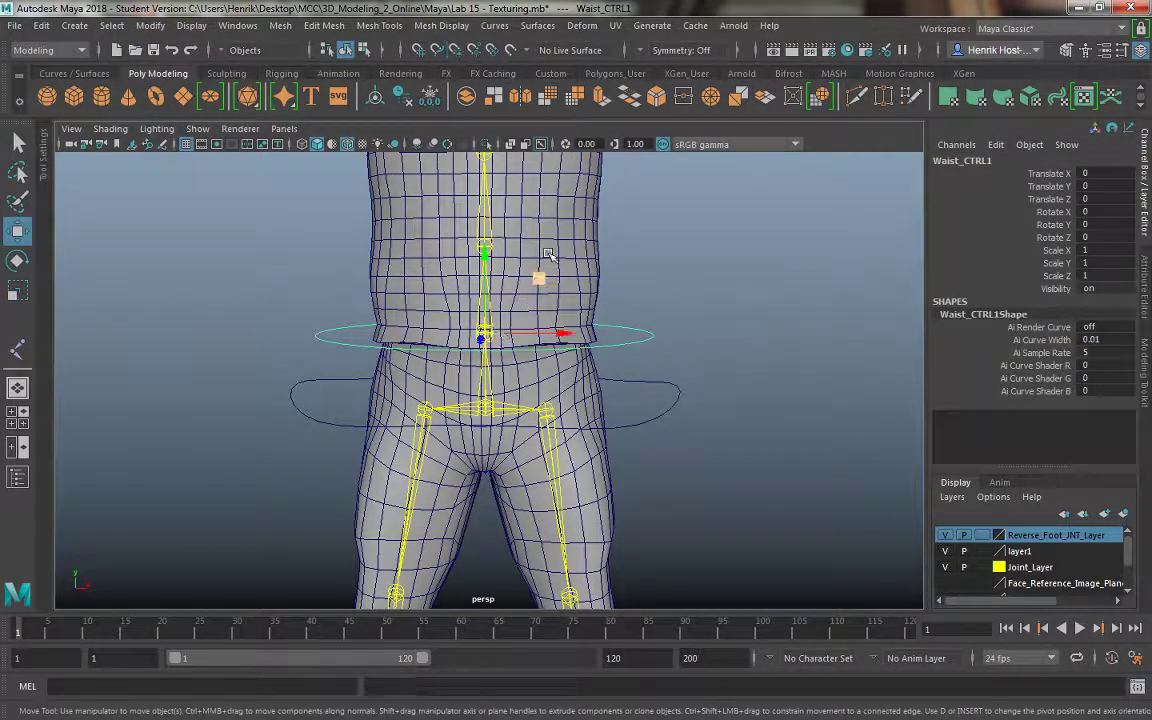
pyautogui.keyDown('alt'); pyautogui.moveTo(540, 267); pyautogui.dragTo(508, 266); pyautogui.keyUp('alt')
pyautogui.press('v')
pyautogui.moveTo(464, 342)
pyautogui.mouseDown()
pyautogui.moveTo(458, 255)
pyautogui.moveTo(474, 308)
pyautogui.moveTo(458, 314)
pyautogui.moveTo(461, 336)
pyautogui.moveTo(464, 326)
pyautogui.mouseUp()
# Rename the duplicated curve as Spine_1_CTRL.
pyautogui.doubleClick(1010, 160)
pyautogui.write('Spine_1_')
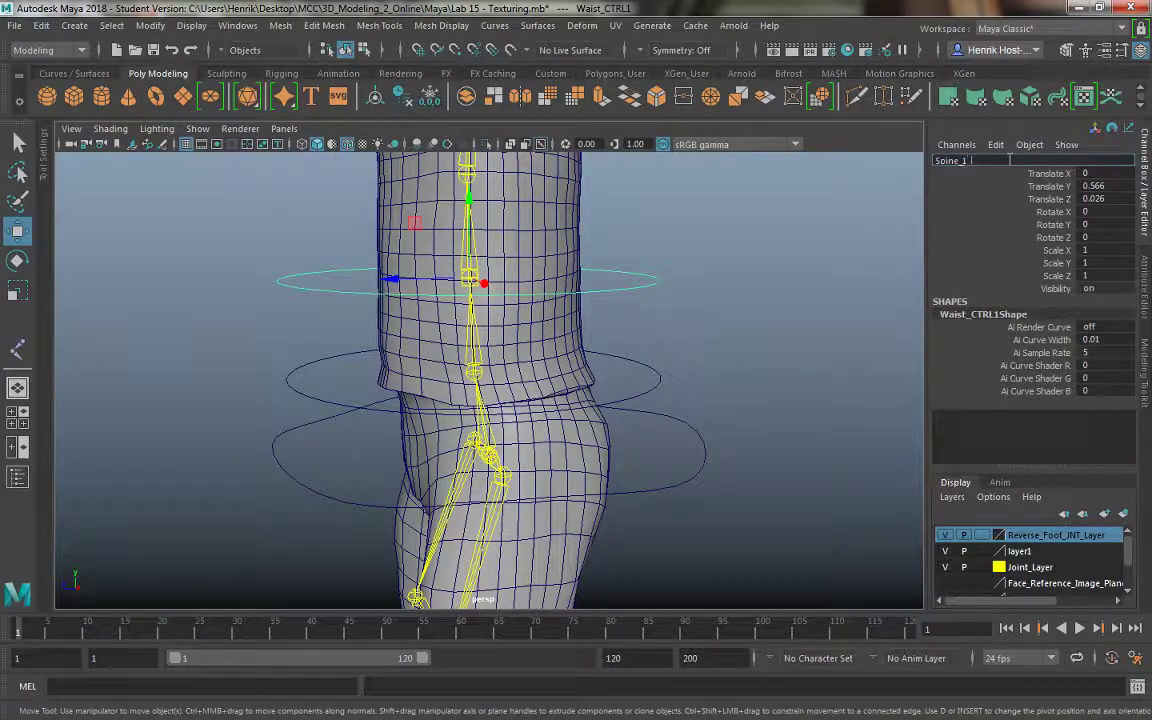
pyautogui.write('CTRL')
pyautogui.press('Return')
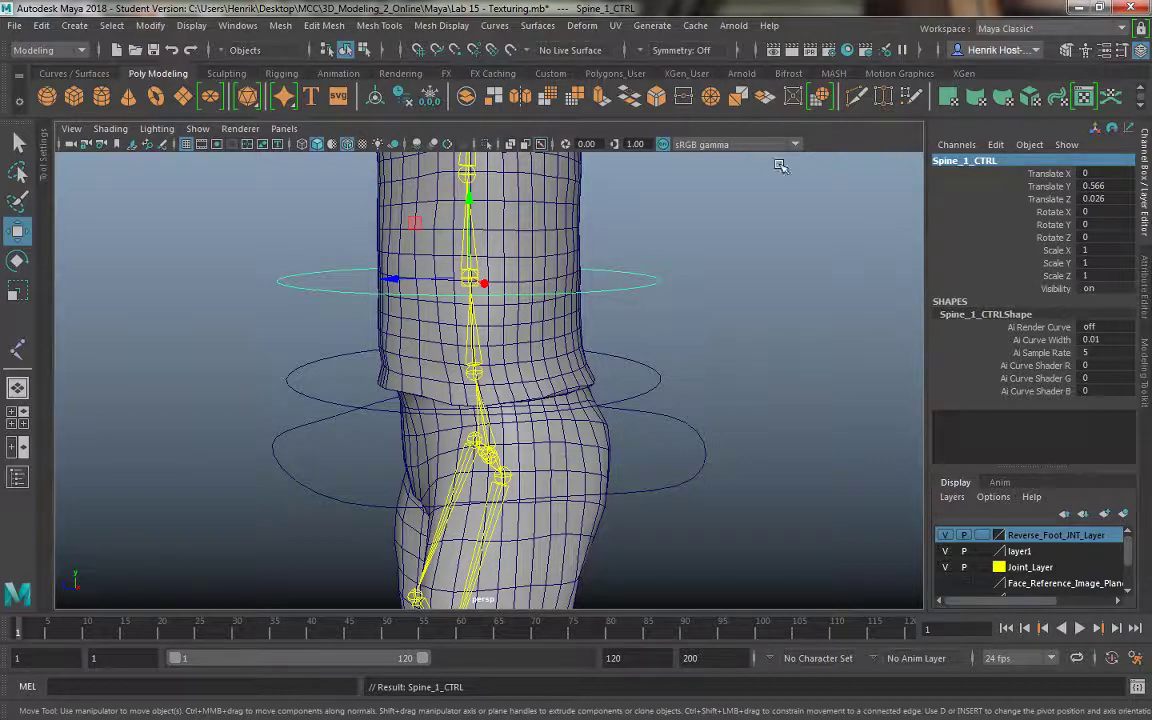
# Duplicate Spine_1_CTRL and snap the copy onto the following spine joint up the chain.
pyautogui.keyDown('alt'); pyautogui.moveTo(690, 236); pyautogui.dragTo(755, 312, button='middle'); pyautogui.keyUp('alt')
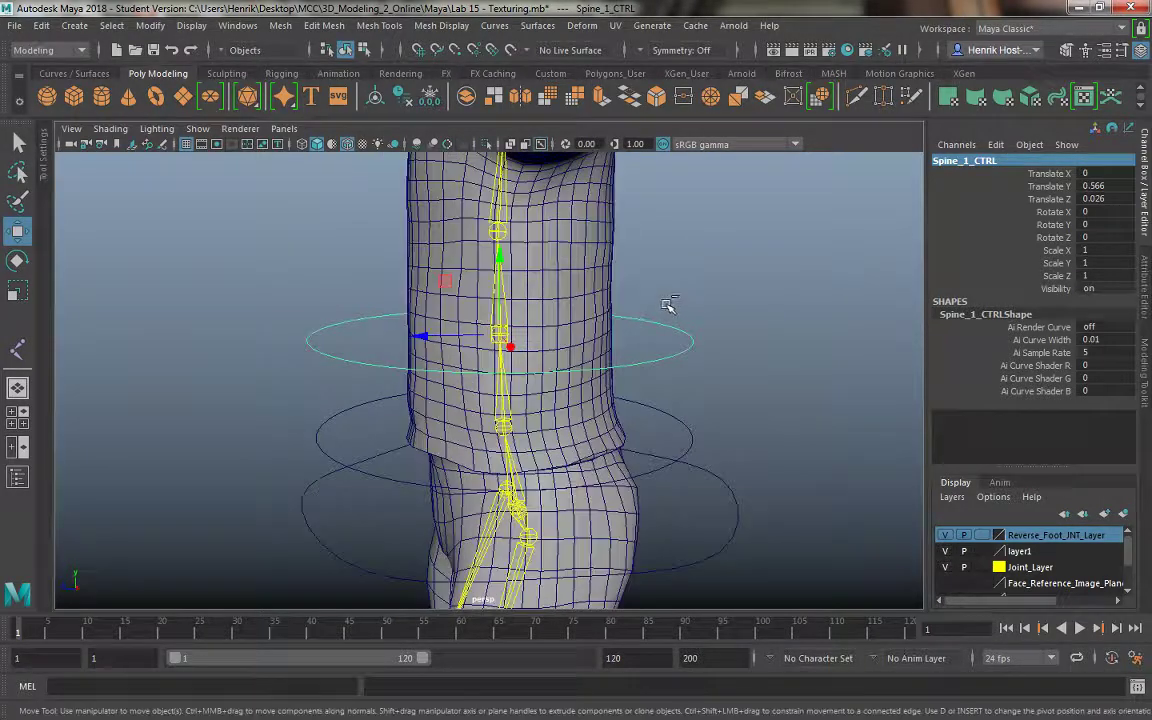
pyautogui.hotkey('ctrl', 'd')
pyautogui.moveTo(500, 338); pyautogui.dragTo(498, 235)
pyautogui.keyDown('alt'); pyautogui.moveTo(727, 251); pyautogui.dragTo(764, 342); pyautogui.keyUp('alt')
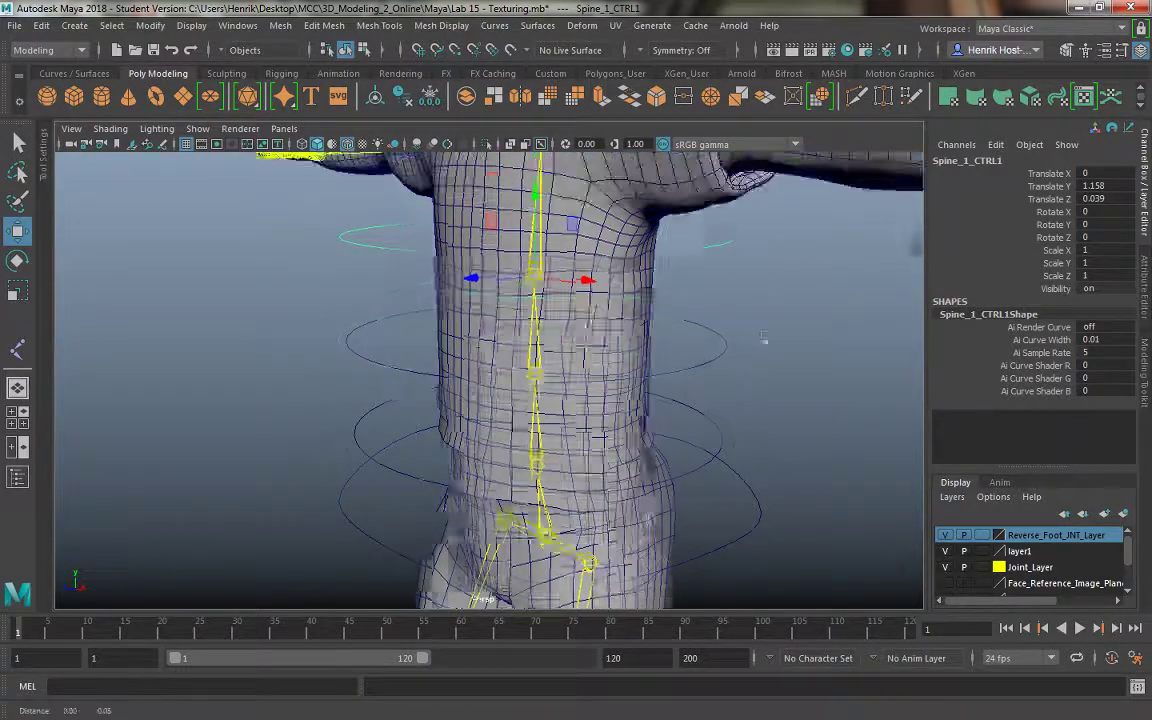
pyautogui.keyDown('alt'); pyautogui.moveTo(764, 270); pyautogui.dragTo(756, 332, button='middle'); pyautogui.keyUp('alt')
pyautogui.keyDown('alt'); pyautogui.moveTo(756, 332); pyautogui.dragTo(789, 327); pyautogui.keyUp('alt')
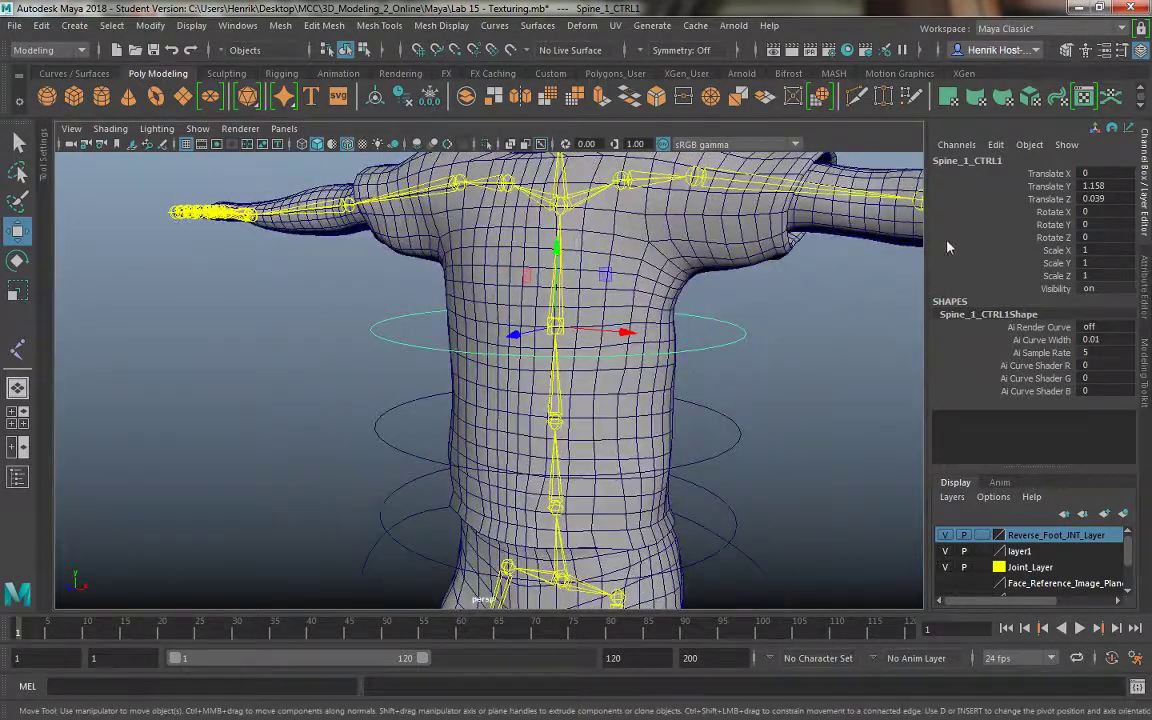
# Rename the upper spine curve as Spine_2_CTRL.
pyautogui.doubleClick(962, 162)
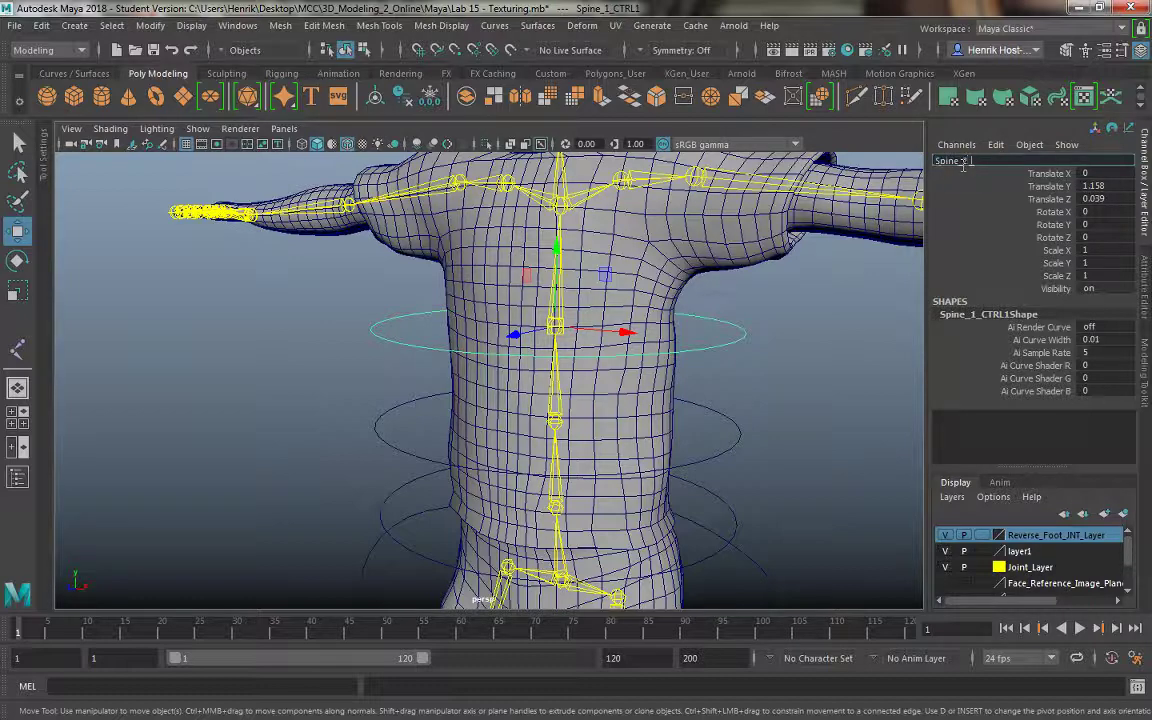
pyautogui.write('Spine_2_CTRL')
pyautogui.press('Return')
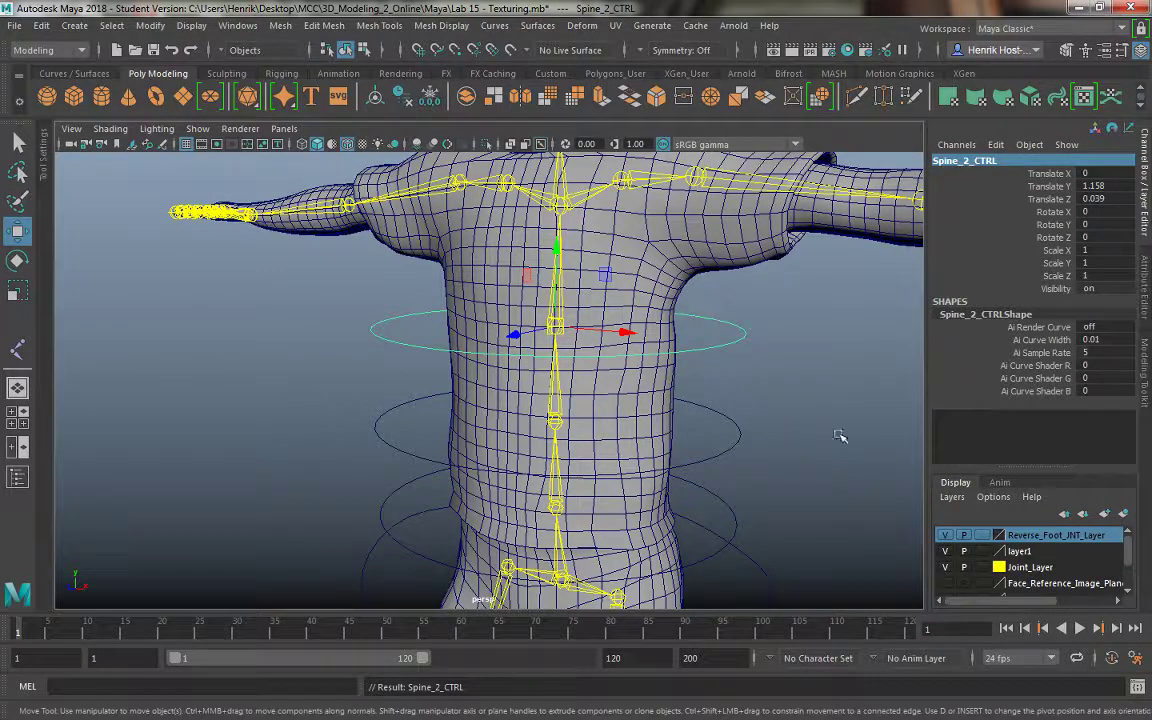
# Duplicate Spine_2_CTRL, raise the copy to the chest joint and enlarge it uniformly to about 1.085.
pyautogui.keyDown('alt'); pyautogui.moveTo(740, 440); pyautogui.dragTo(770, 435); pyautogui.keyUp('alt')
pyautogui.hotkey('ctrl', 'd')
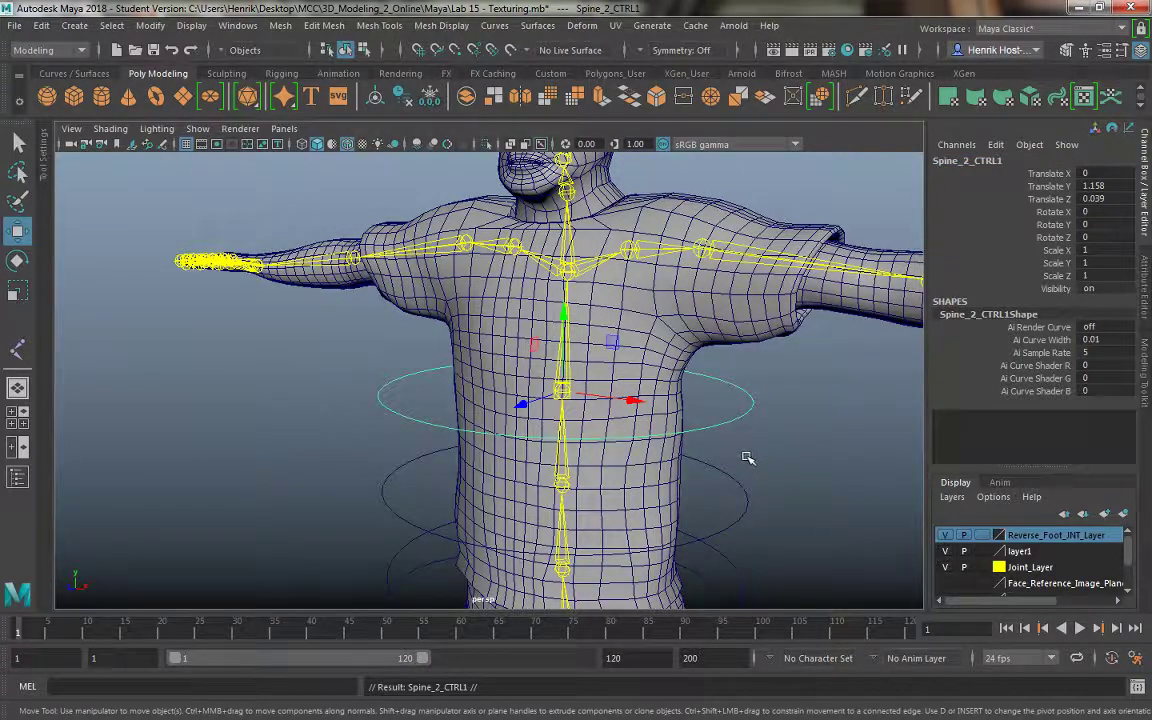
pyautogui.moveTo(598, 398); pyautogui.dragTo(645, 392)
pyautogui.press('r')
# Edit the chest curve's control vertices in wireframe display and select the two opposite vertices beneath the arms.
pyautogui.moveTo(360, 265); pyautogui.dragTo(316, 288, button='right')
pyautogui.keyDown('alt'); pyautogui.moveTo(347, 341); pyautogui.dragTo(764, 507); pyautogui.keyUp('alt')
pyautogui.press('4')
pyautogui.click(770, 355)
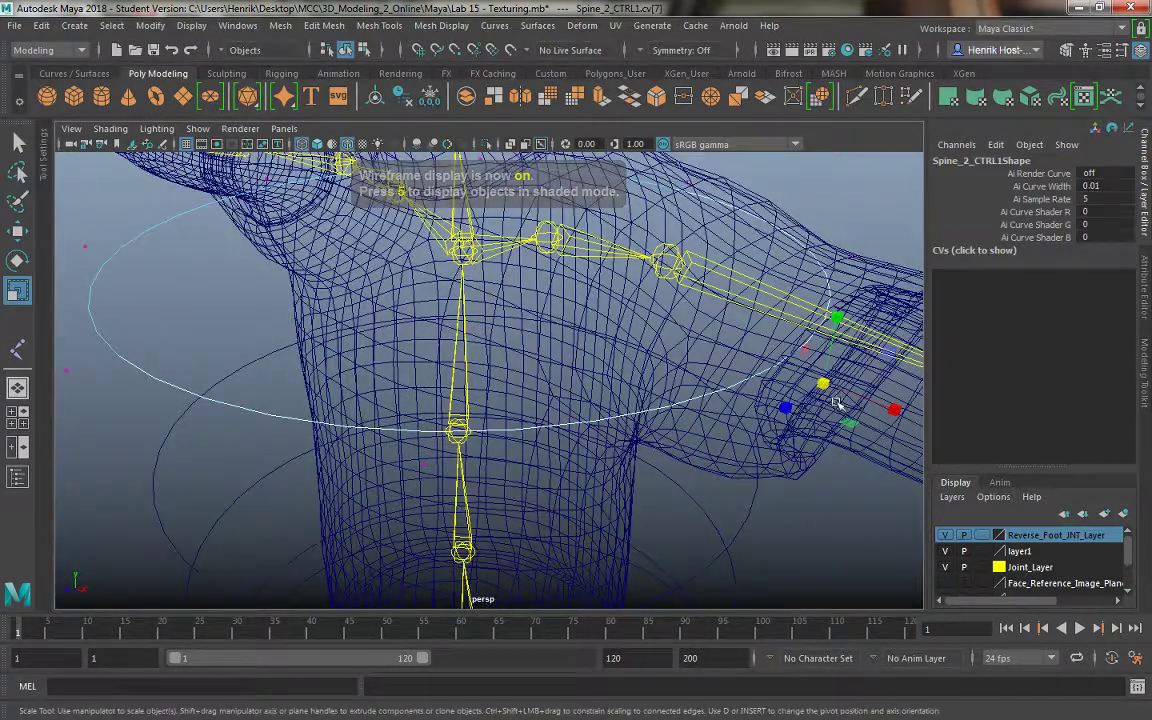
pyautogui.keyDown('alt'); pyautogui.moveTo(770, 355); pyautogui.dragTo(376, 276); pyautogui.keyUp('alt')
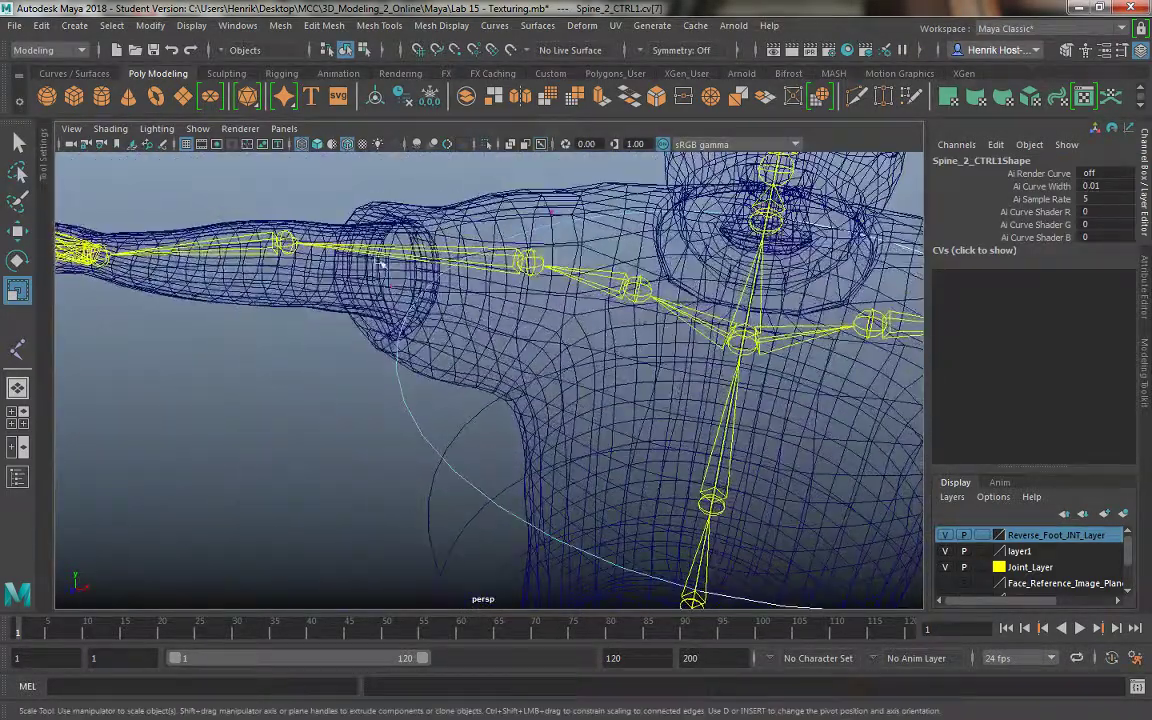
pyautogui.click(377, 273)
pyautogui.click(424, 318)
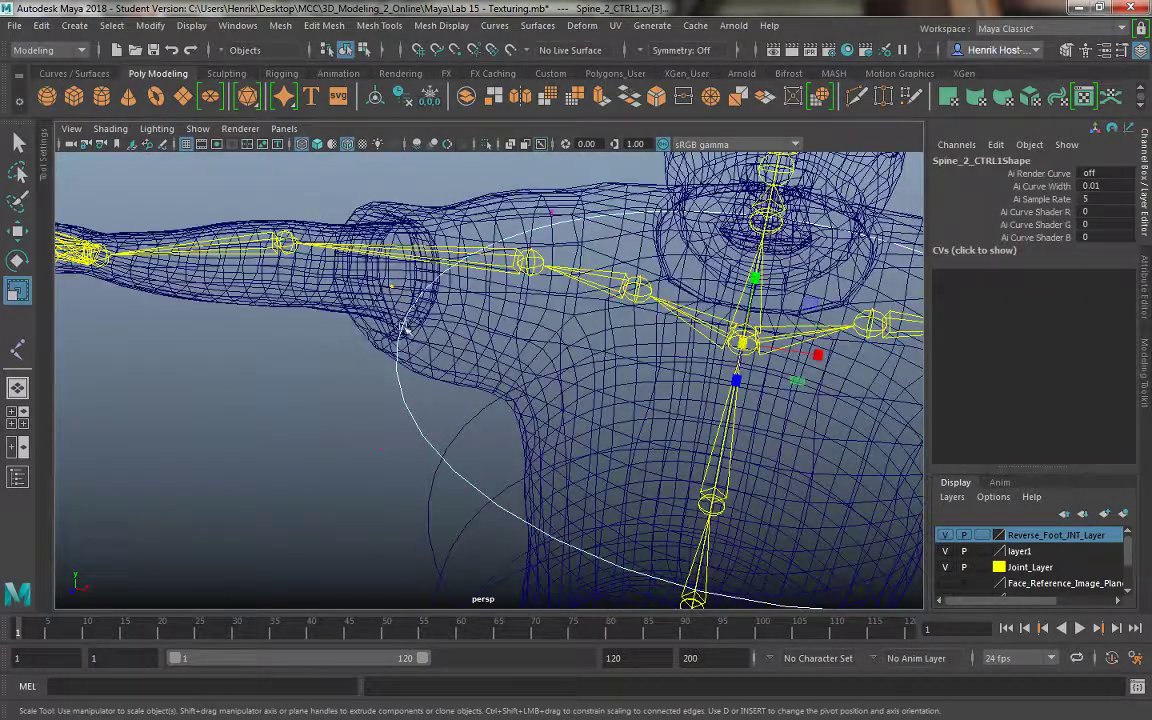
pyautogui.keyDown('alt'); pyautogui.moveTo(407, 330); pyautogui.dragTo(427, 351); pyautogui.keyUp('alt')
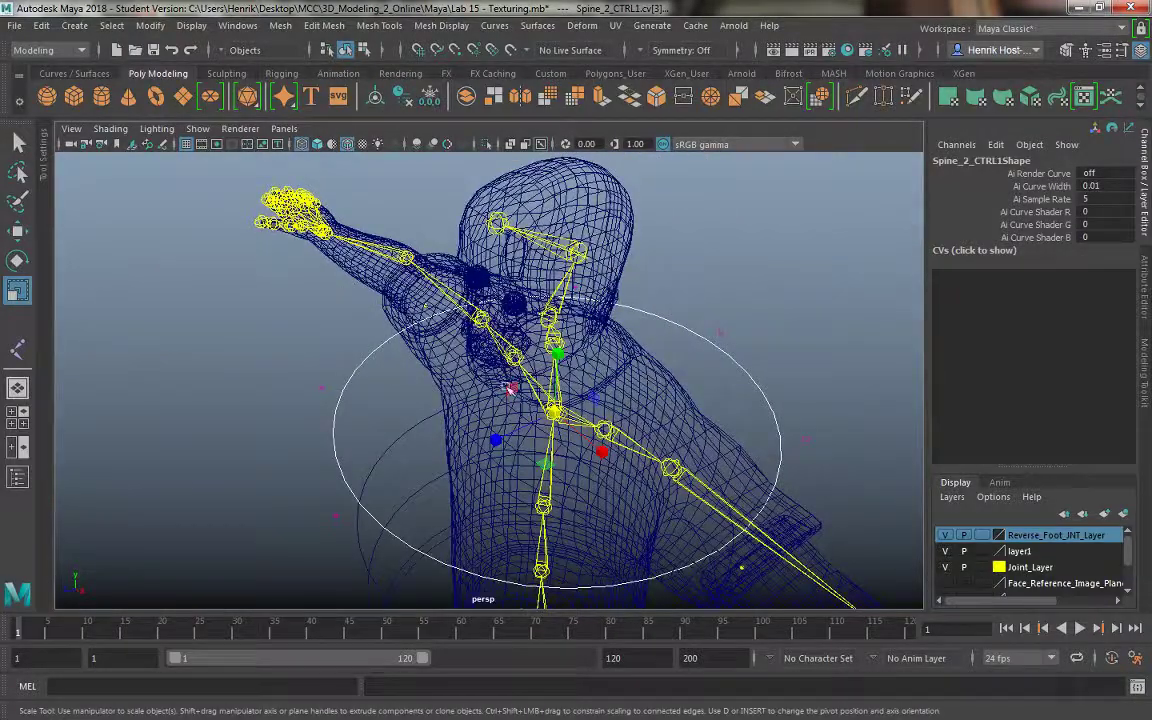
# Lower the selected side vertices along the Y axis so the curve dips under the arms, and return to object mode.
pyautogui.keyDown('alt'); pyautogui.moveTo(510, 388); pyautogui.dragTo(284, 310); pyautogui.keyUp('alt')
pyautogui.press('w')
pyautogui.moveTo(284, 310); pyautogui.dragTo(320, 257, button='right')
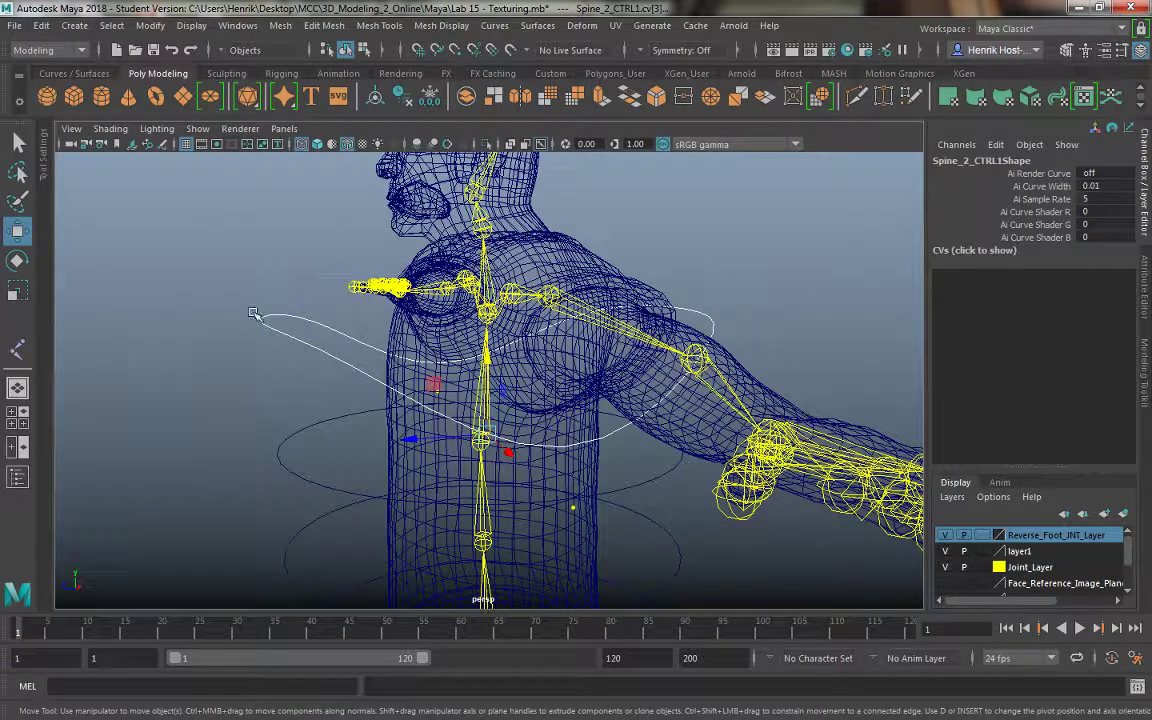
pyautogui.moveTo(265, 291); pyautogui.dragTo(306, 265, button='right')
pyautogui.click(265, 265)
# Restore shaded display, select the whole chest curve and rename it as Chest_CTRL.
pyautogui.keyDown('alt'); pyautogui.moveTo(265, 265); pyautogui.dragTo(608, 322); pyautogui.keyUp('alt')
pyautogui.press('5')
pyautogui.keyDown('alt'); pyautogui.moveTo(490, 263); pyautogui.dragTo(730, 291); pyautogui.keyUp('alt')
pyautogui.click(731, 290)
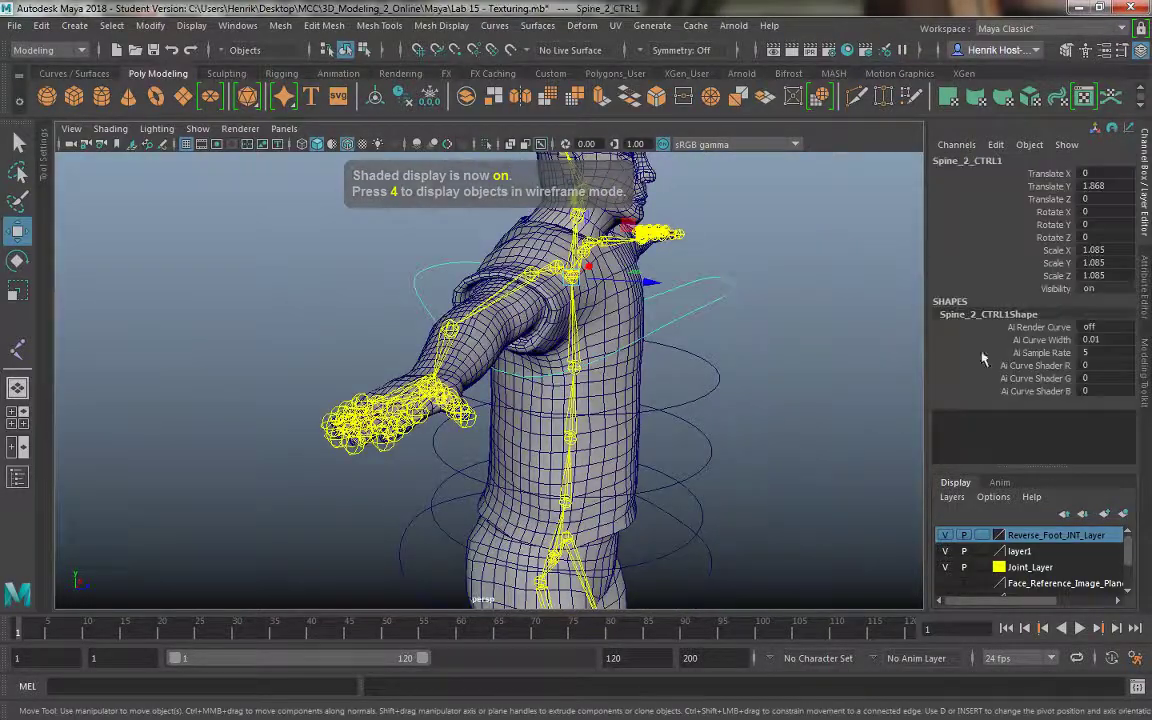
pyautogui.click(1023, 160)
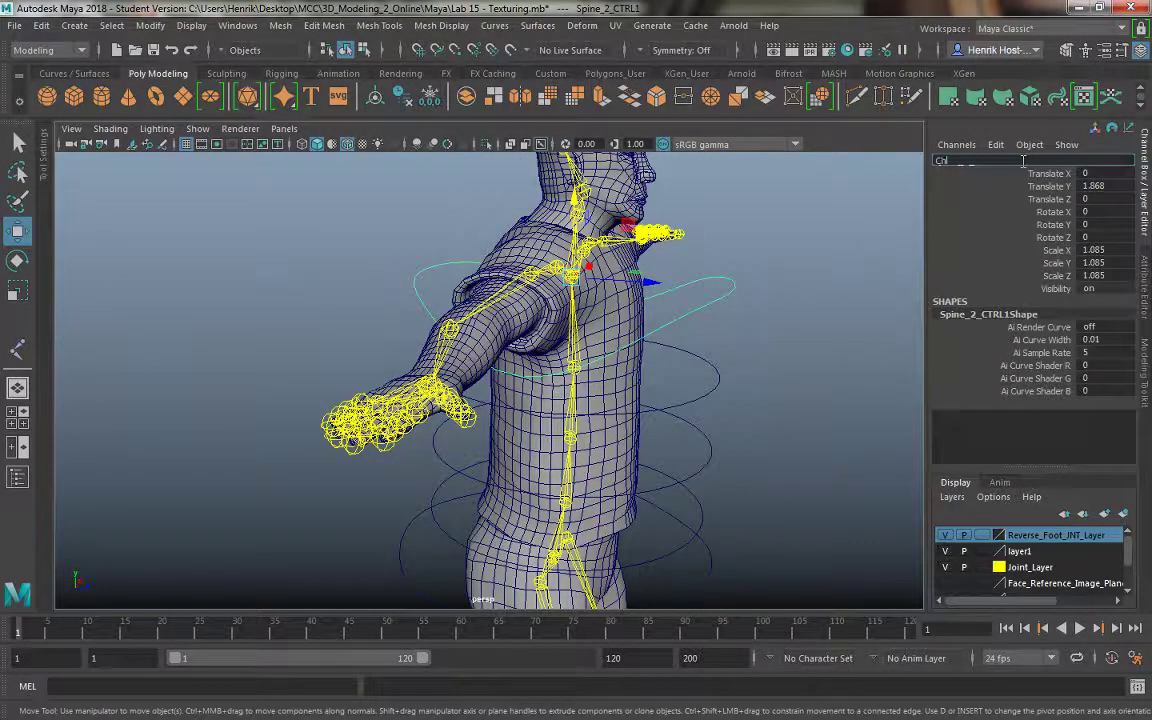
pyautogui.write('Chest_CTRL')
pyautogui.press('Return')
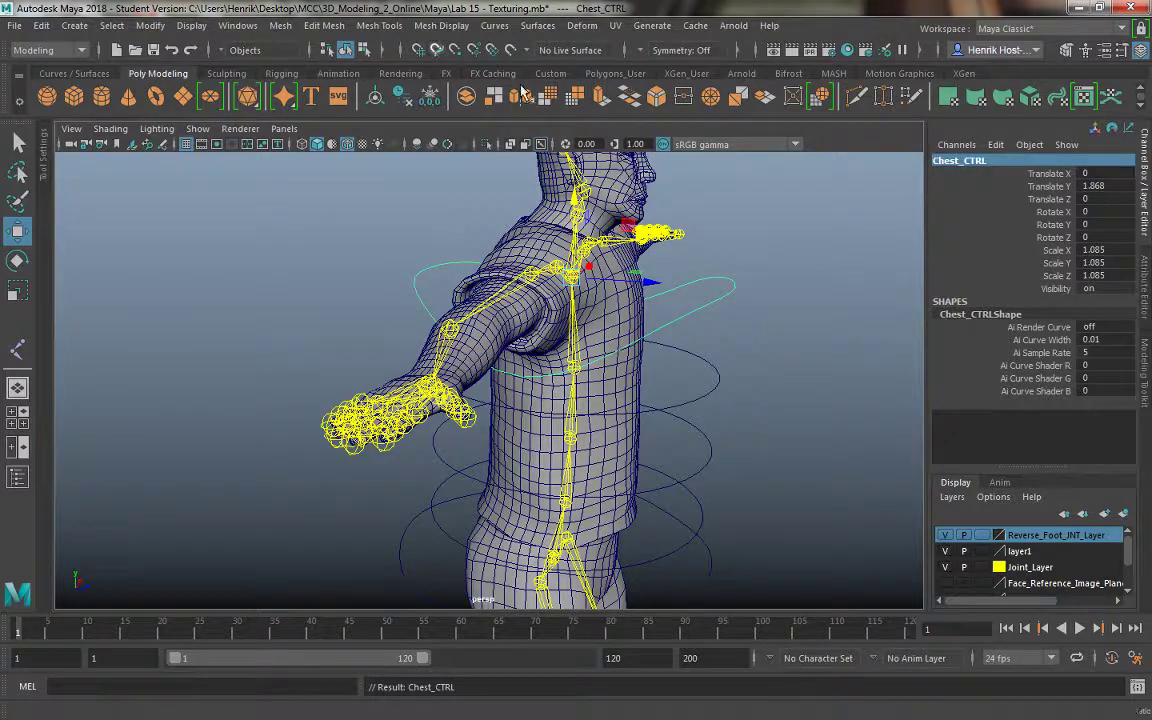
# Freeze the transformations of Chest_CTRL and the spine control curves, and check the waist and chest curves' channel values.
pyautogui.click(150, 25)
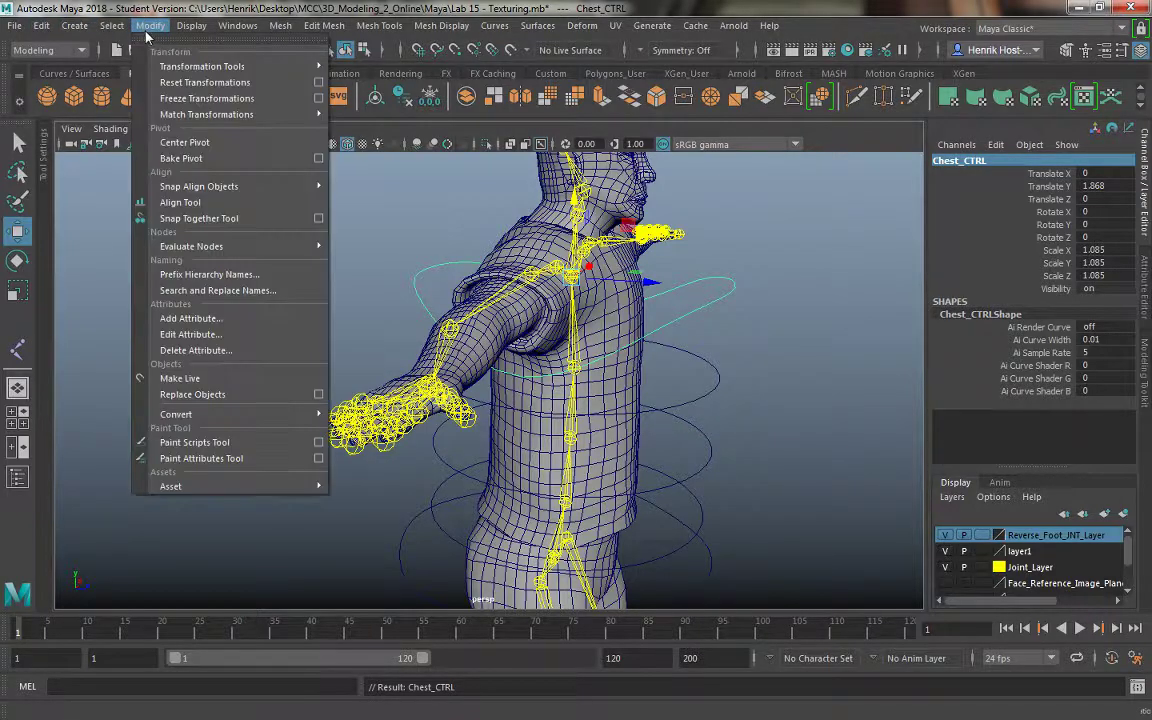
pyautogui.click(150, 89)
pyautogui.click(718, 360)
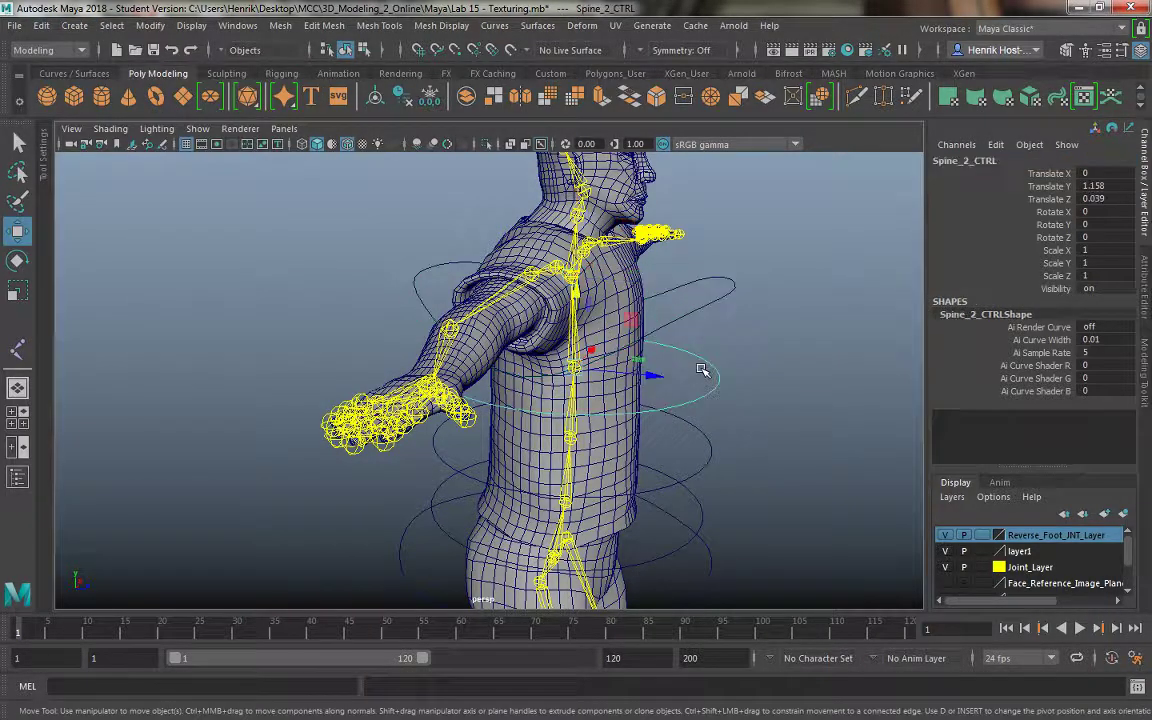
pyautogui.click(704, 455)
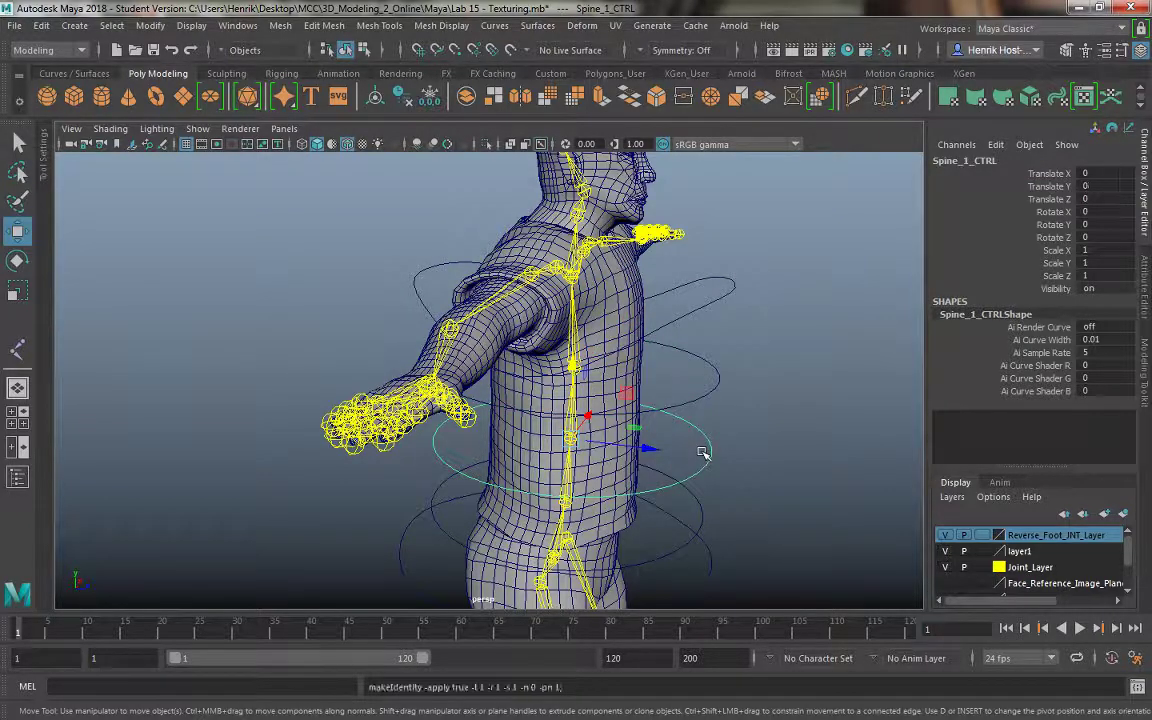
pyautogui.keyDown('alt'); pyautogui.moveTo(772, 449); pyautogui.dragTo(678, 446); pyautogui.keyUp('alt')
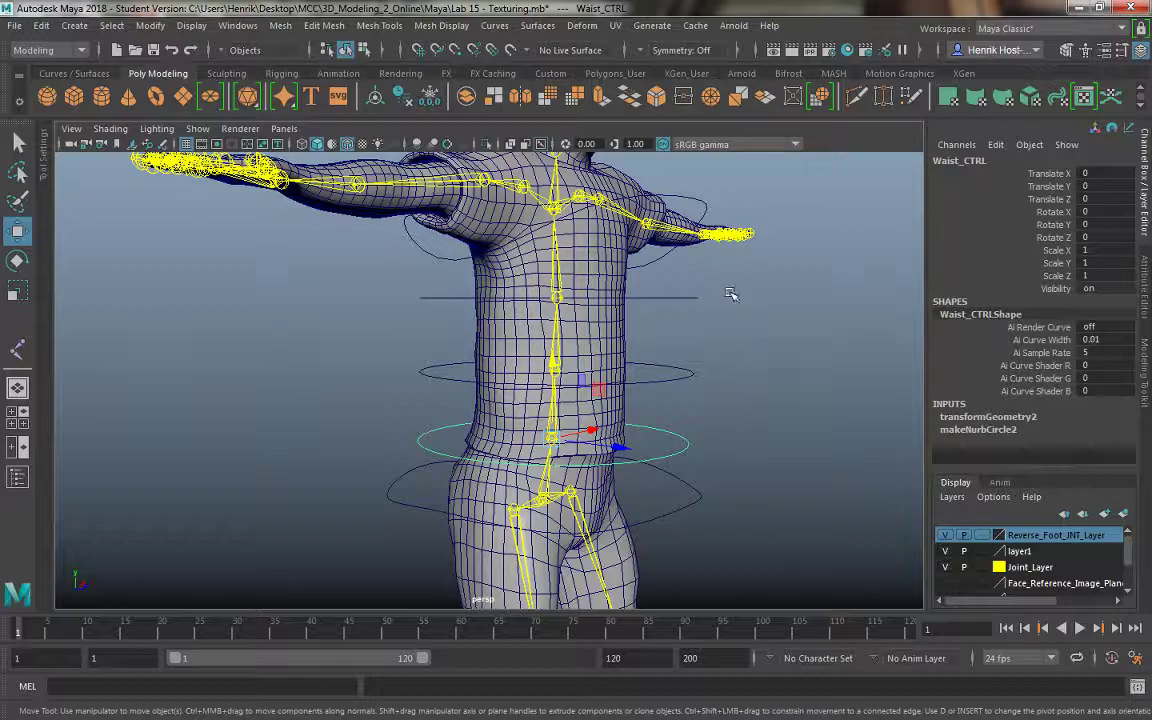
pyautogui.keyDown('alt'); pyautogui.moveTo(731, 293); pyautogui.dragTo(765, 411); pyautogui.keyUp('alt')
pyautogui.click(718, 332)
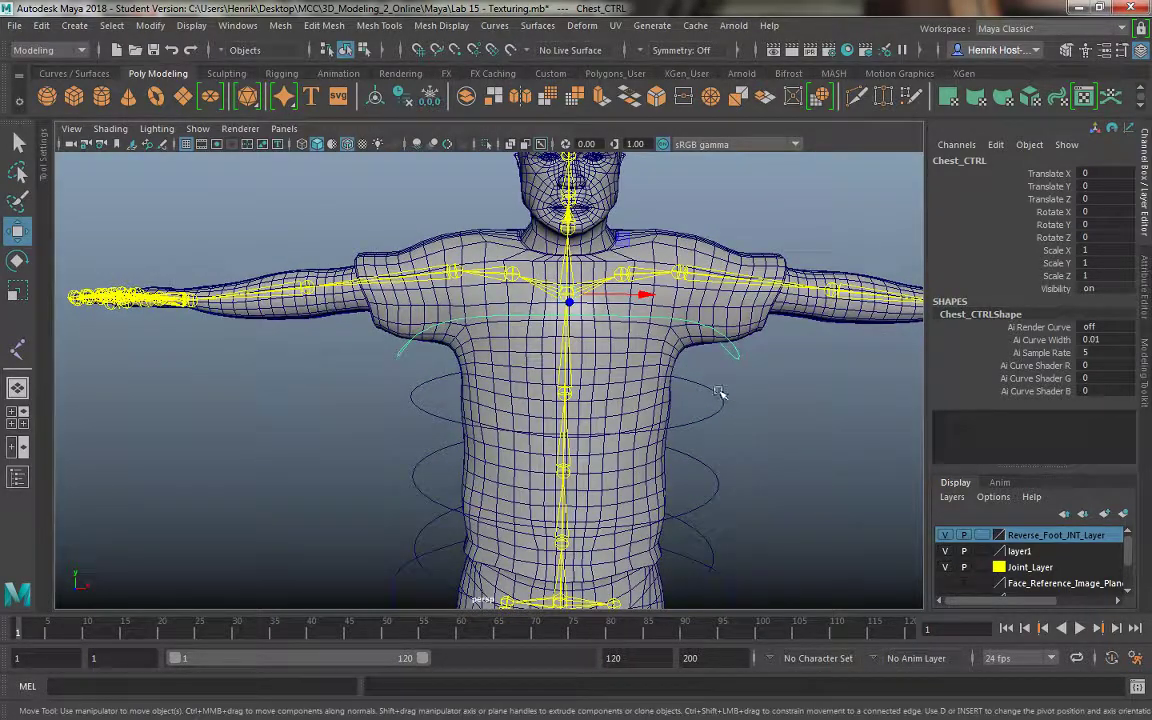
# Duplicate Spine_2_CTRL and snap the copy to the character's left clavicle joint.
pyautogui.click(716, 395)
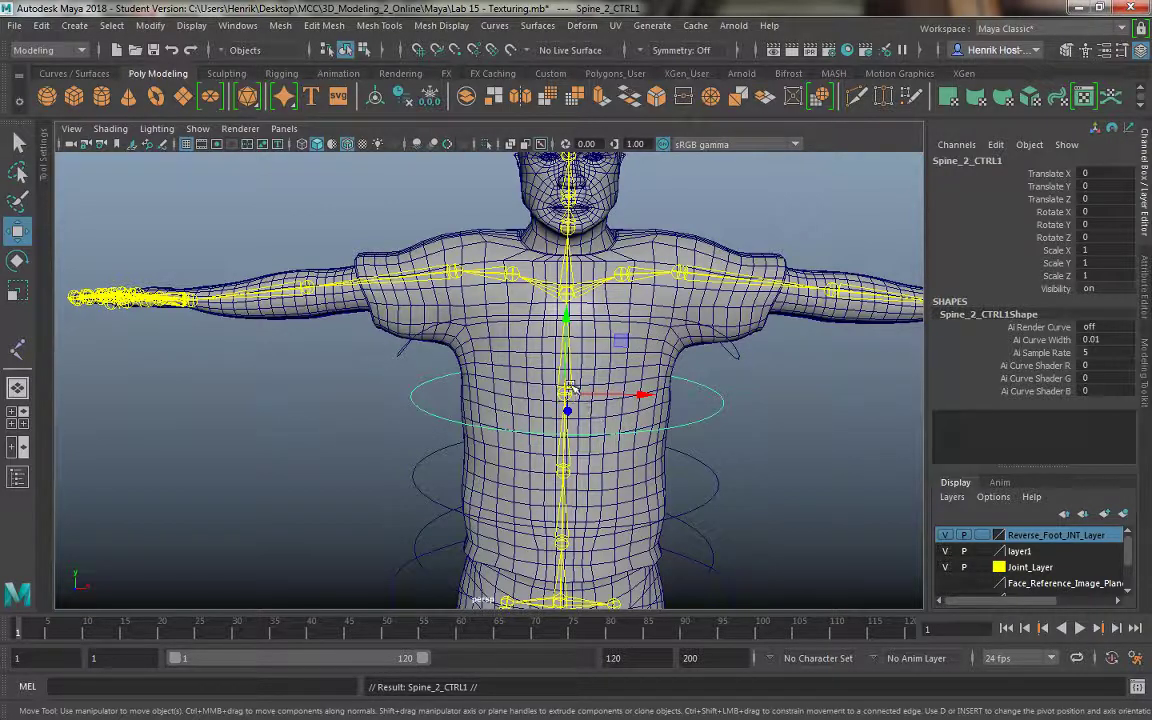
pyautogui.moveTo(568, 392); pyautogui.dragTo(622, 275)
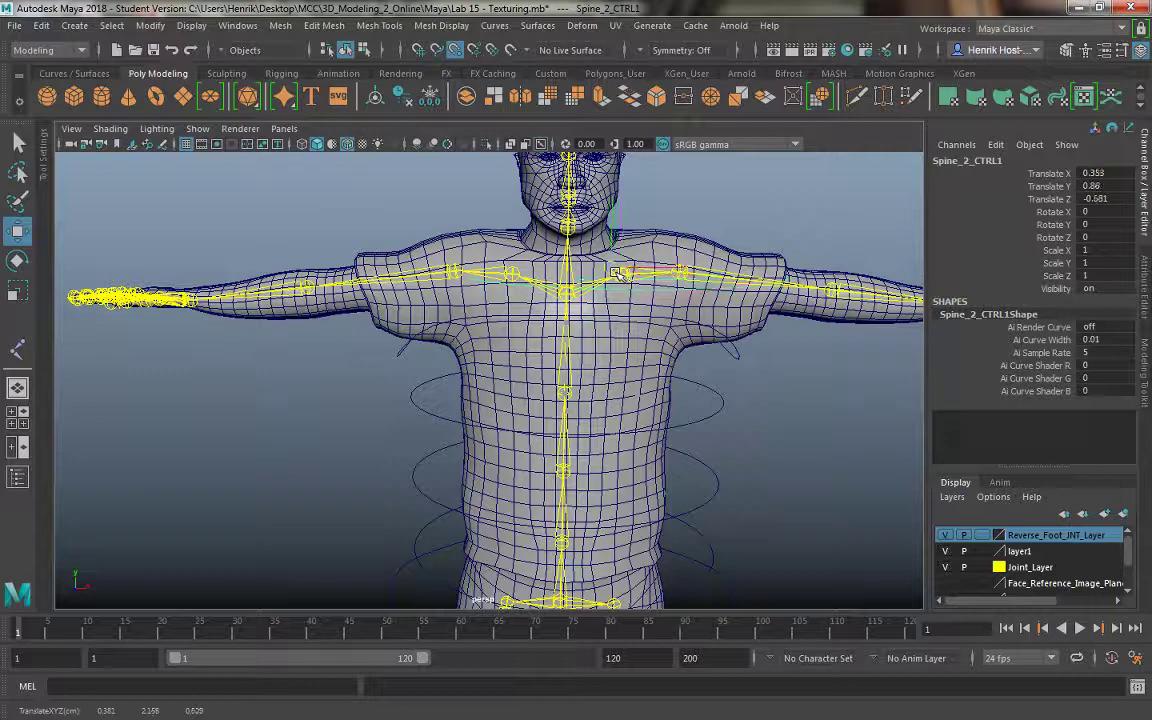
pyautogui.keyDown('alt'); pyautogui.moveTo(695, 350); pyautogui.dragTo(680, 300); pyautogui.keyUp('alt')
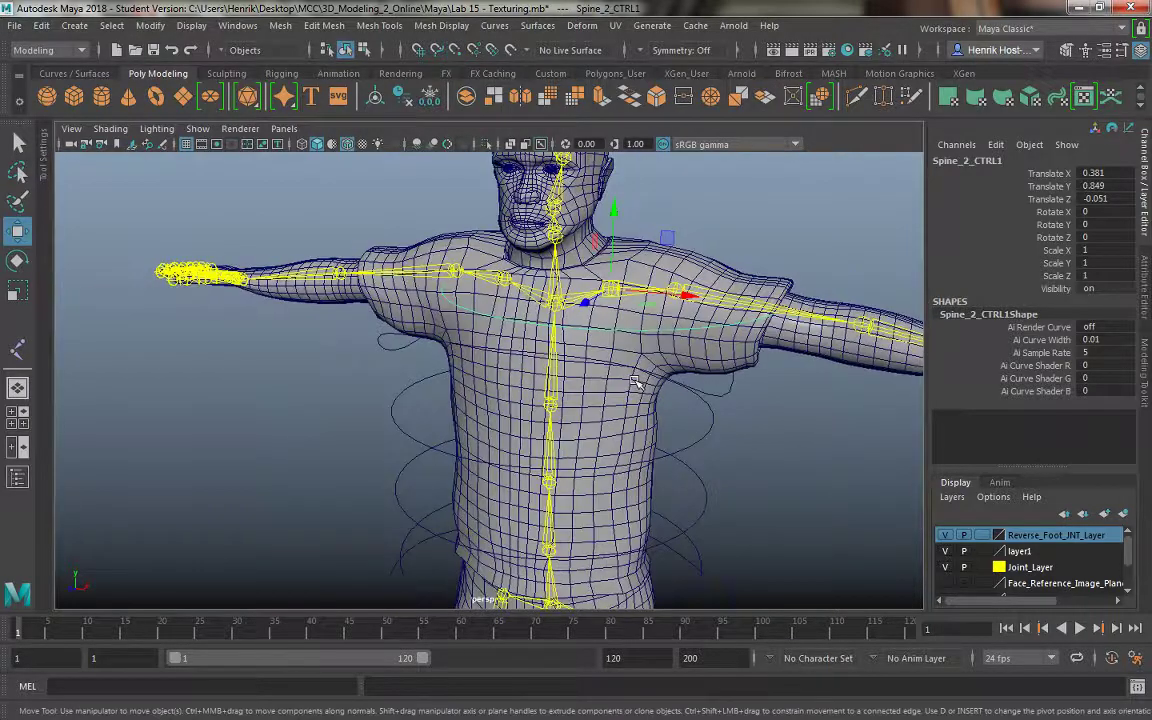
# Rotate the clavicle curve to about -69 degrees in Z and scale it uniformly to about 0.587.
pyautogui.press('e')
pyautogui.moveTo(670, 248); pyautogui.dragTo(668, 336)
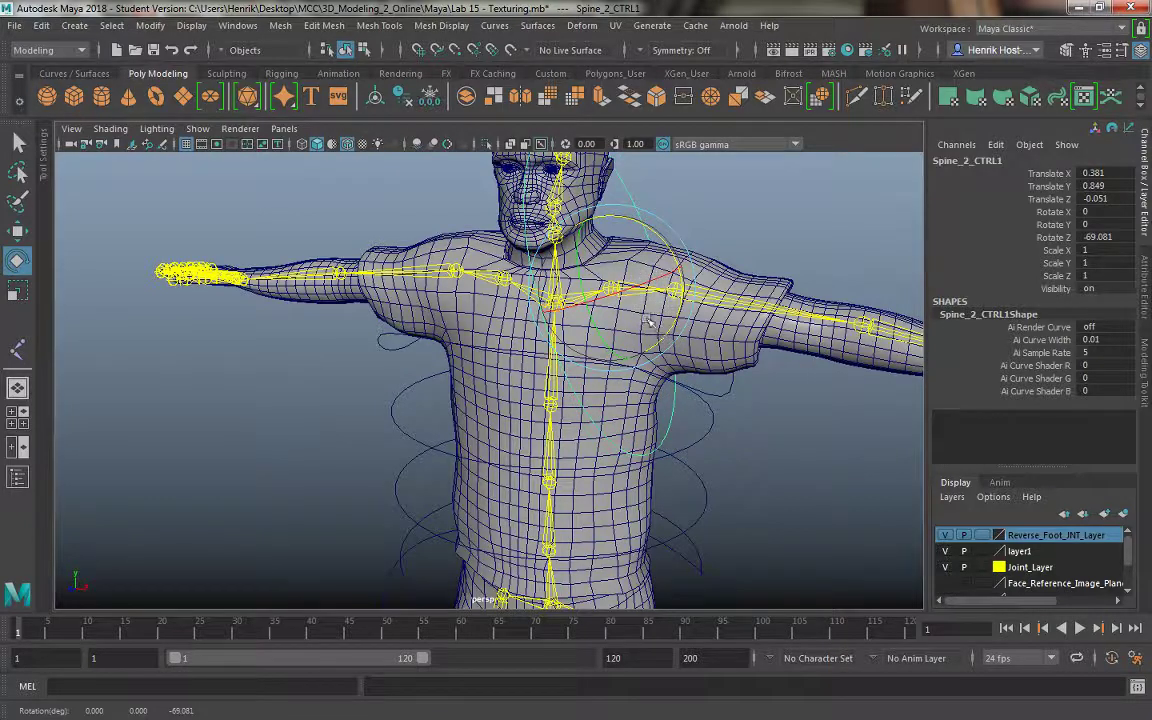
pyautogui.press('r')
pyautogui.moveTo(564, 264); pyautogui.dragTo(540, 273, button='middle')
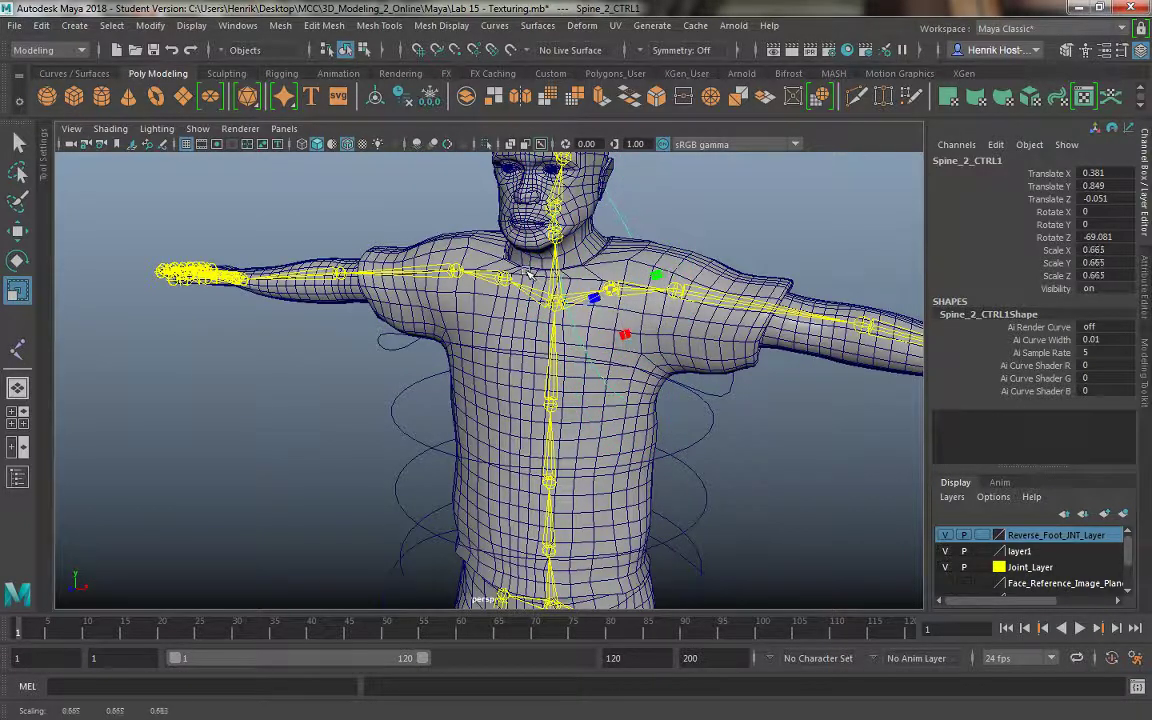
pyautogui.moveTo(530, 273); pyautogui.dragTo(502, 272)
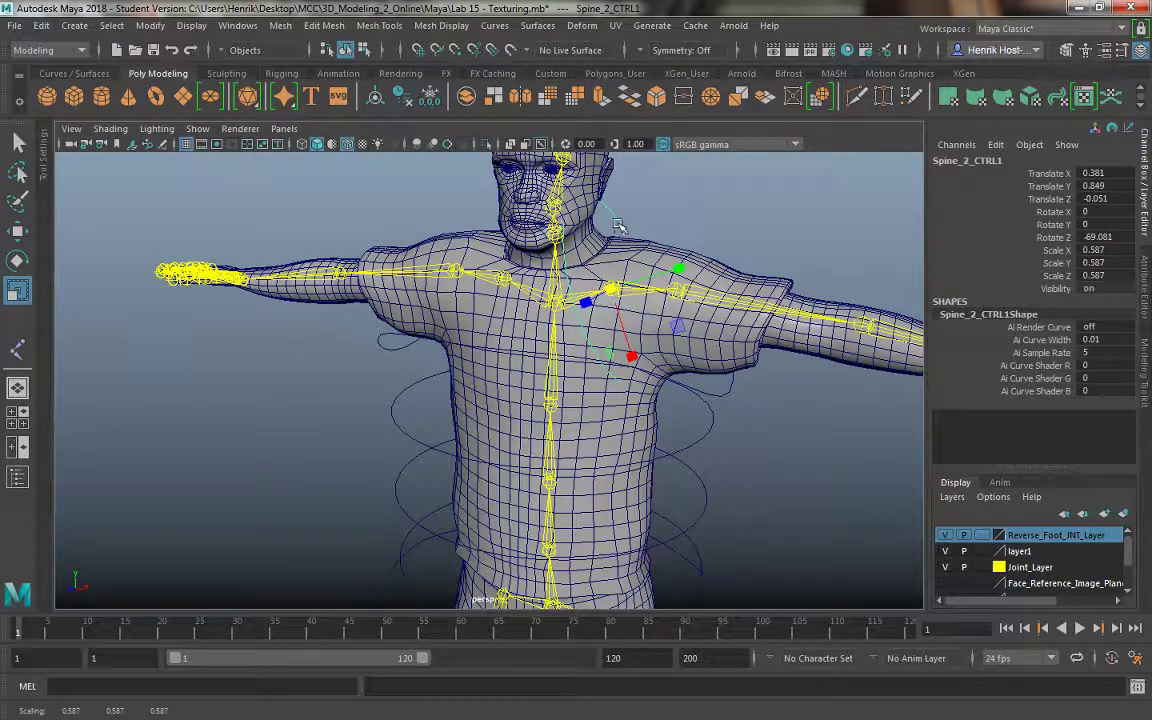
# Edit the clavicle curve's control vertices in wireframe display, framed closely around the neck and shoulder.
pyautogui.moveTo(618, 225); pyautogui.dragTo(560, 223, button='right')
pyautogui.keyDown('alt'); pyautogui.moveTo(612, 222); pyautogui.dragTo(555, 222); pyautogui.keyUp('alt')
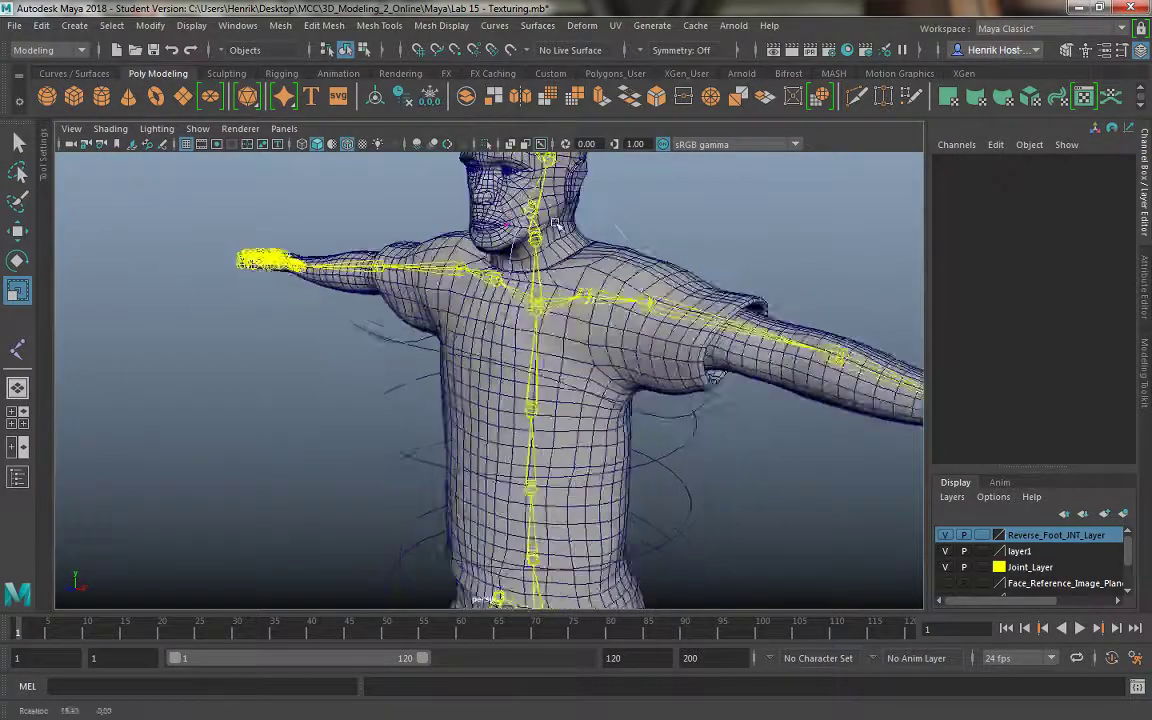
pyautogui.keyDown('alt'); pyautogui.moveTo(555, 223); pyautogui.dragTo(585, 223, button='right'); pyautogui.keyUp('alt')
pyautogui.keyDown('alt'); pyautogui.moveTo(585, 223); pyautogui.dragTo(566, 377, button='middle'); pyautogui.keyUp('alt')
pyautogui.keyDown('alt'); pyautogui.moveTo(566, 377); pyautogui.dragTo(606, 377, button='right'); pyautogui.keyUp('alt')
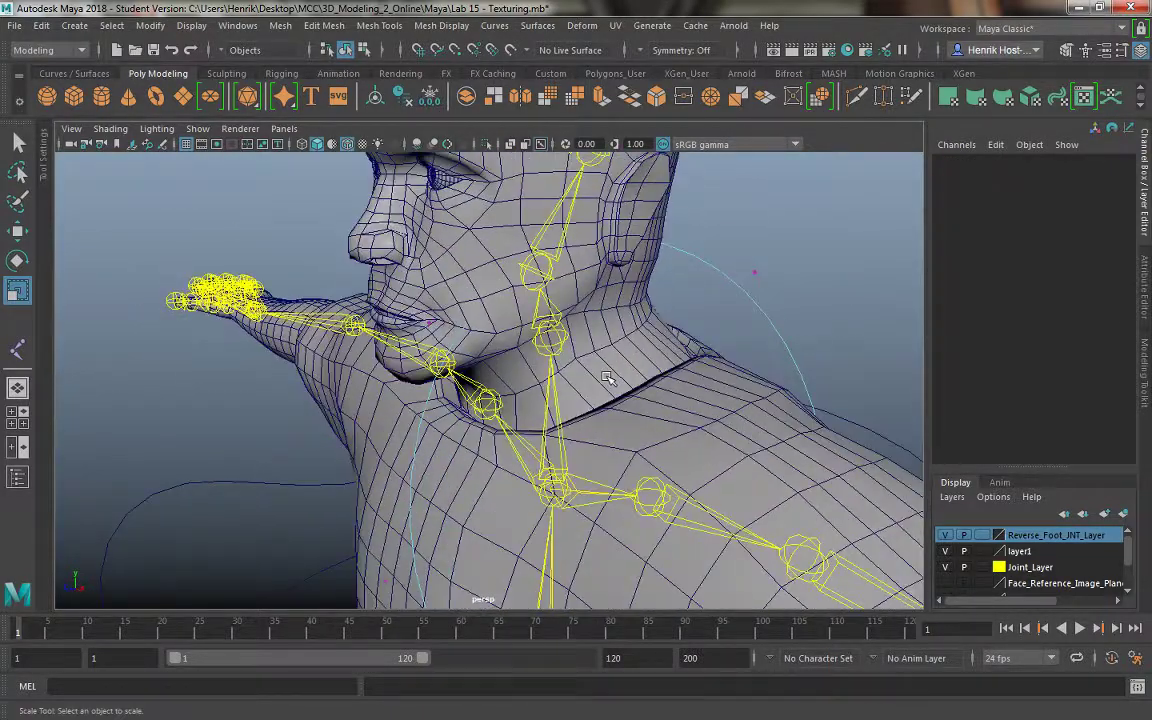
pyautogui.press('4')
pyautogui.keyDown('alt'); pyautogui.moveTo(607, 377); pyautogui.dragTo(700, 288); pyautogui.keyUp('alt')
# Move the clavicle curve's upper control vertices outward along the X axis, away from the head.
pyautogui.click(648, 276)
pyautogui.press('w')
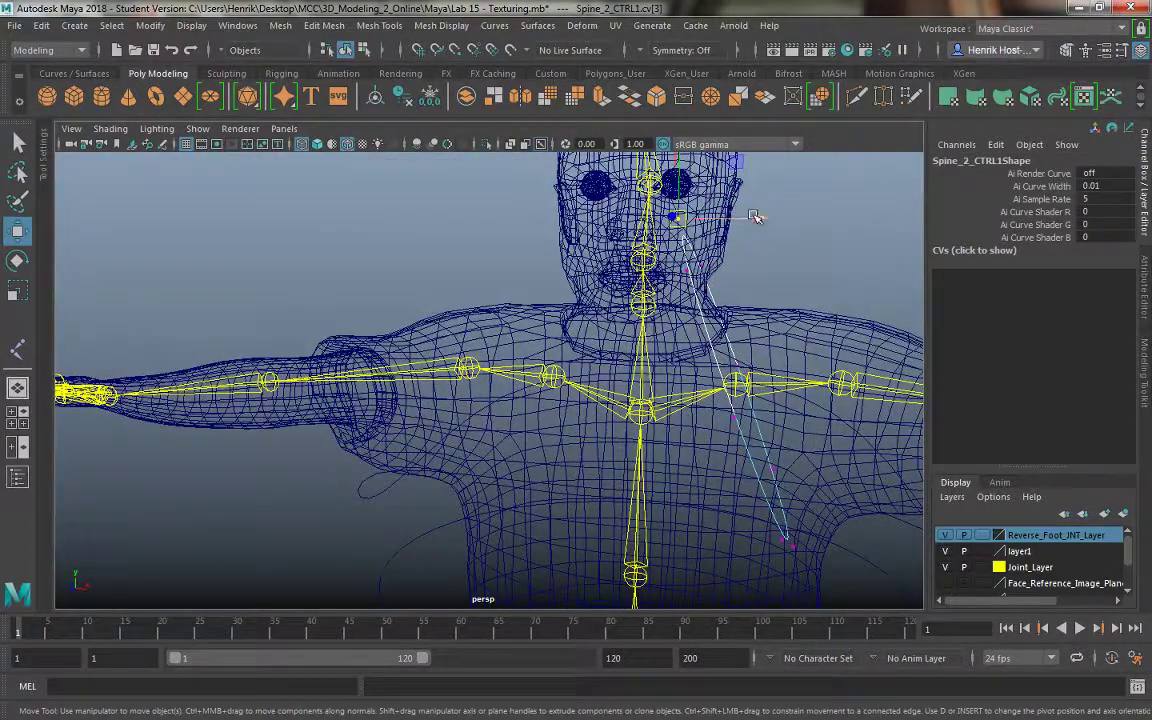
pyautogui.moveTo(755, 217); pyautogui.dragTo(831, 243)
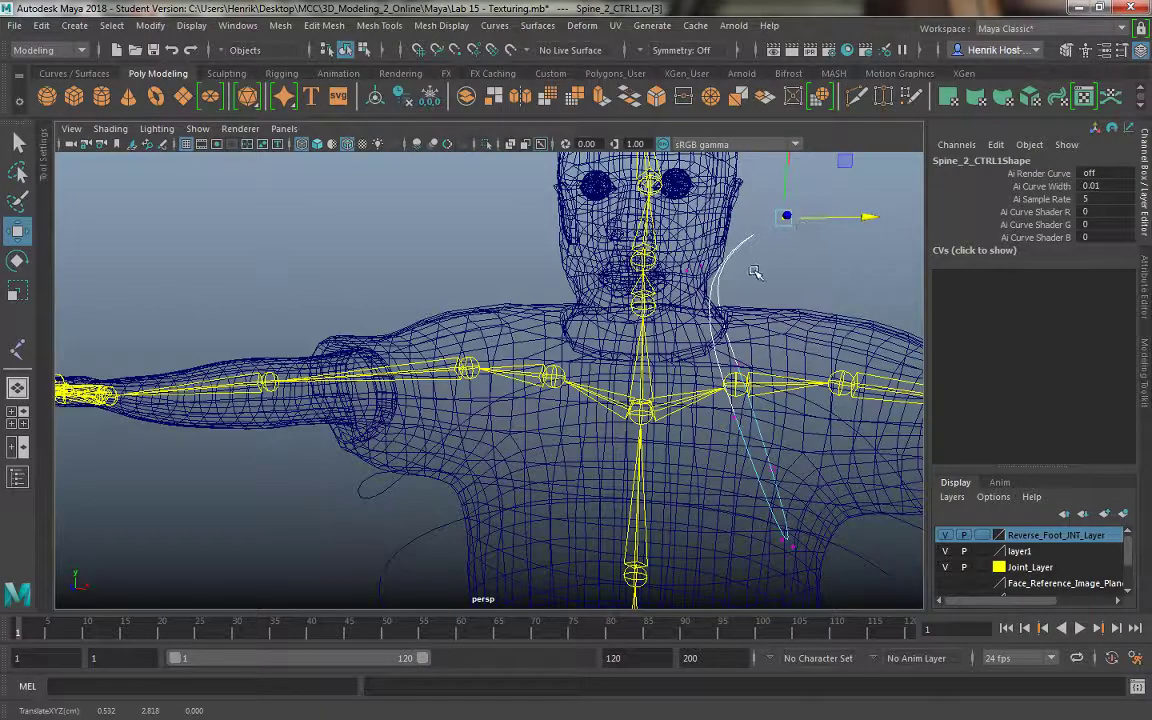
pyautogui.keyDown('alt'); pyautogui.moveTo(755, 272); pyautogui.dragTo(617, 345); pyautogui.keyUp('alt')
pyautogui.keyDown('alt'); pyautogui.moveTo(669, 293); pyautogui.dragTo(822, 277); pyautogui.keyUp('alt')
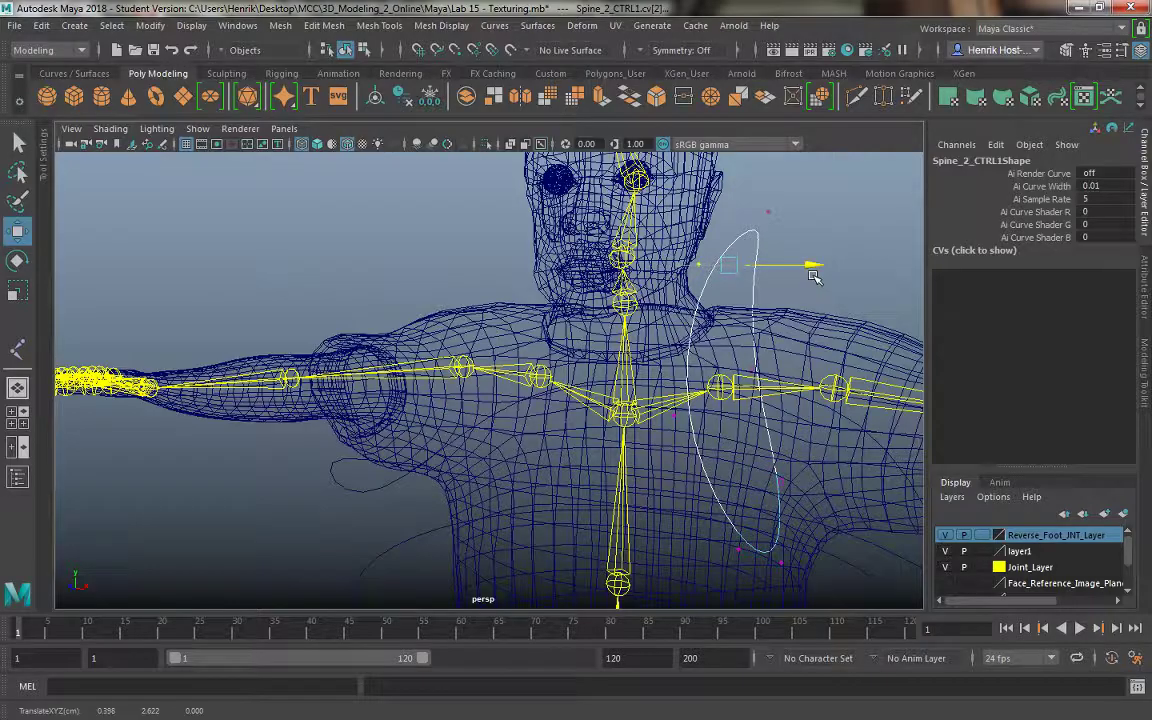
# Select and adjust the clavicle curve's lower control vertices near the left armpit.
pyautogui.keyDown('alt'); pyautogui.moveTo(716, 347); pyautogui.dragTo(548, 386); pyautogui.keyUp('alt')
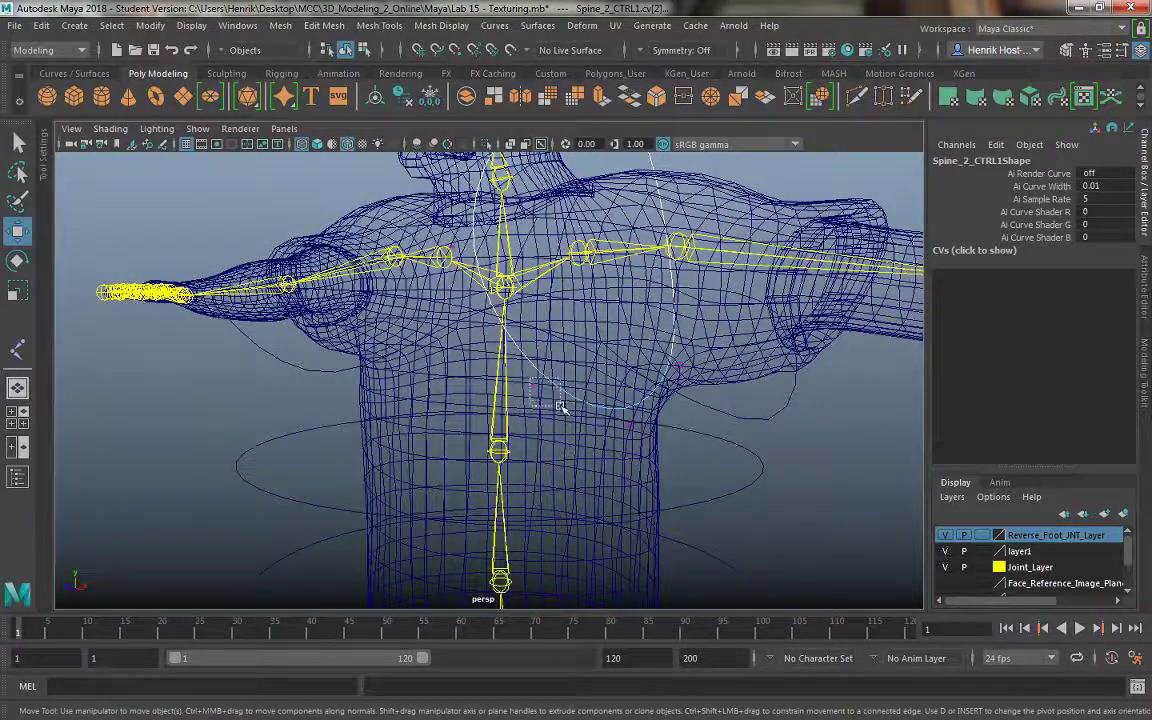
pyautogui.keyDown('alt'); pyautogui.moveTo(645, 433); pyautogui.dragTo(678, 394); pyautogui.keyUp('alt')
pyautogui.keyDown('alt'); pyautogui.moveTo(610, 412); pyautogui.dragTo(755, 422); pyautogui.keyUp('alt')
pyautogui.keyDown('alt'); pyautogui.moveTo(686, 428); pyautogui.dragTo(748, 290); pyautogui.keyUp('alt')
# Return to object mode and shaded display, select the whole clavicle curve and rename it as L_Clav_CTRL.
pyautogui.rightClick(555, 265)
pyautogui.press('5')
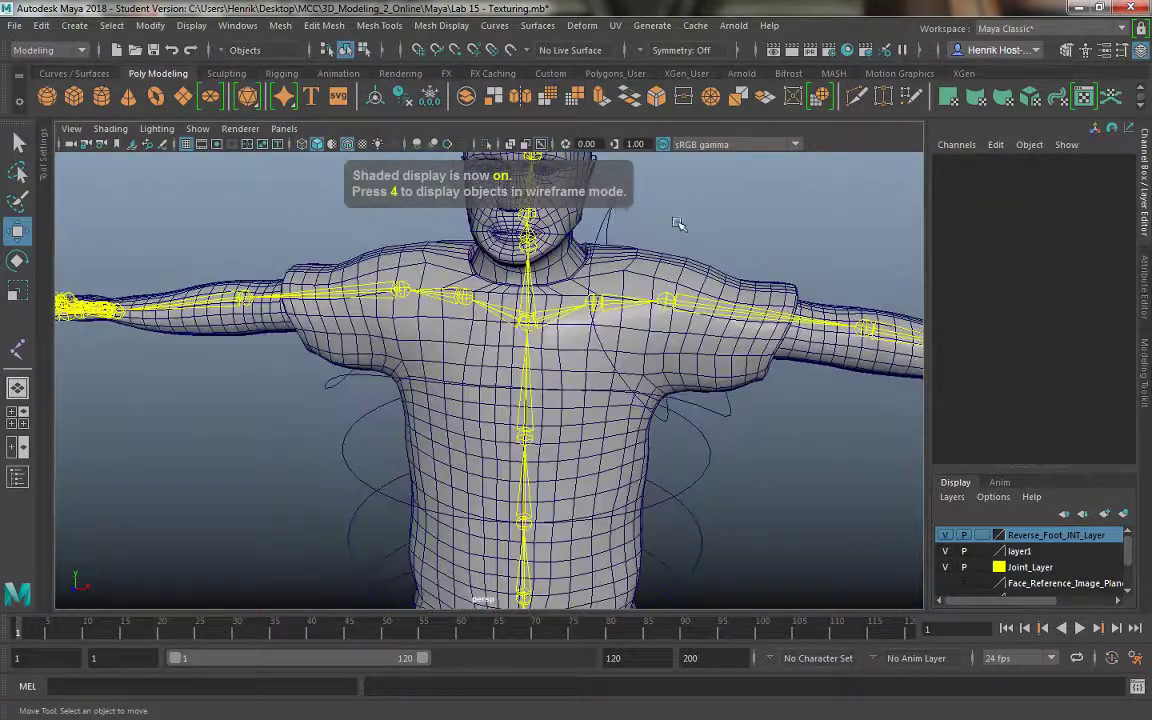
pyautogui.click(612, 203)
pyautogui.keyDown('alt'); pyautogui.moveTo(718, 248); pyautogui.dragTo(798, 236); pyautogui.keyUp('alt')
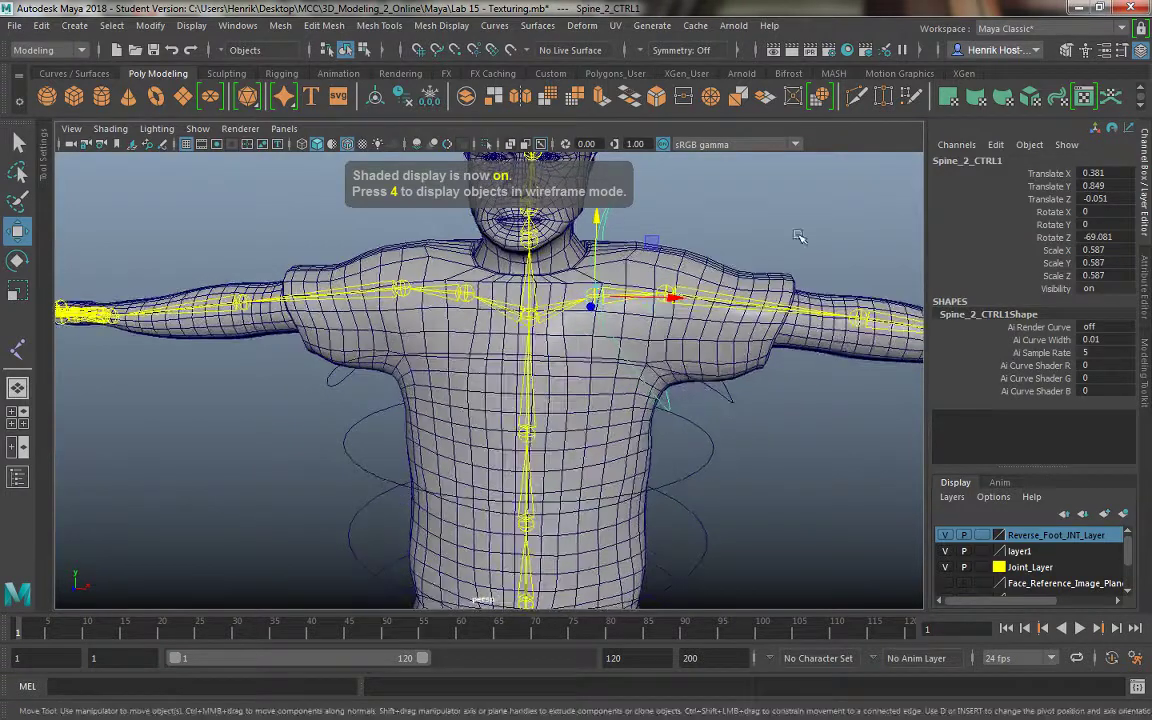
pyautogui.doubleClick(990, 161)
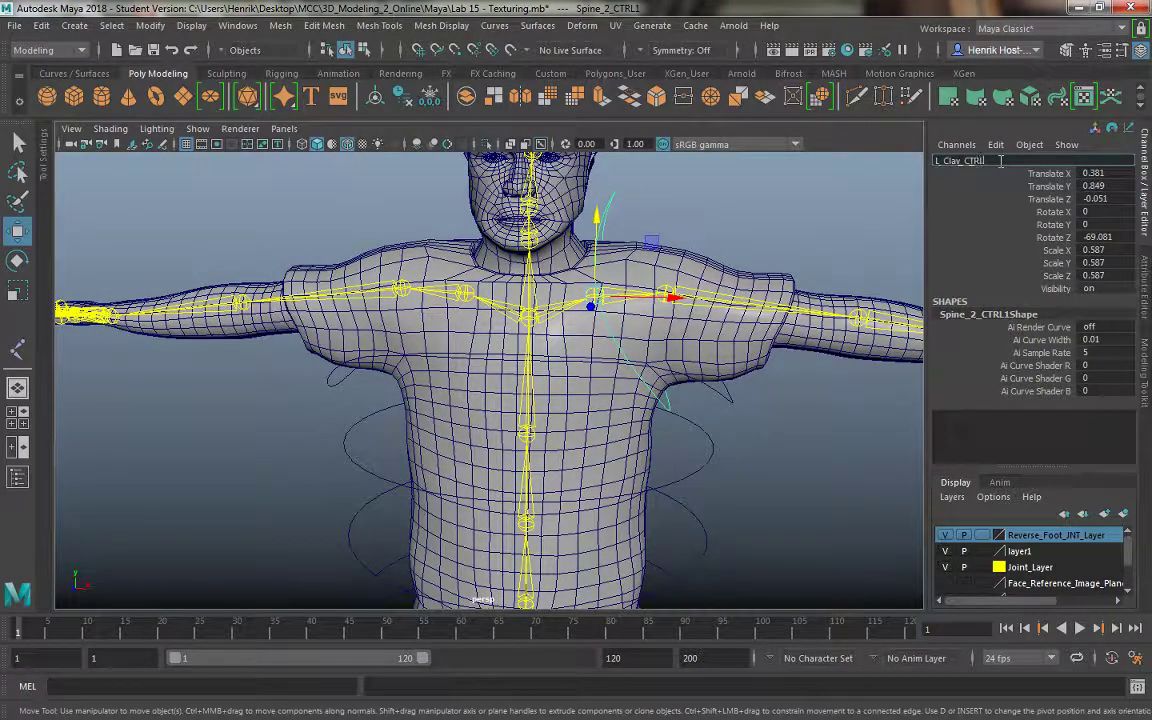
pyautogui.write('L_Clav_CTRL')
pyautogui.press('Return')
# Freeze the transformations of L_Clav_CTRL.
pyautogui.keyDown('alt'); pyautogui.moveTo(882, 345); pyautogui.dragTo(715, 424); pyautogui.keyUp('alt')
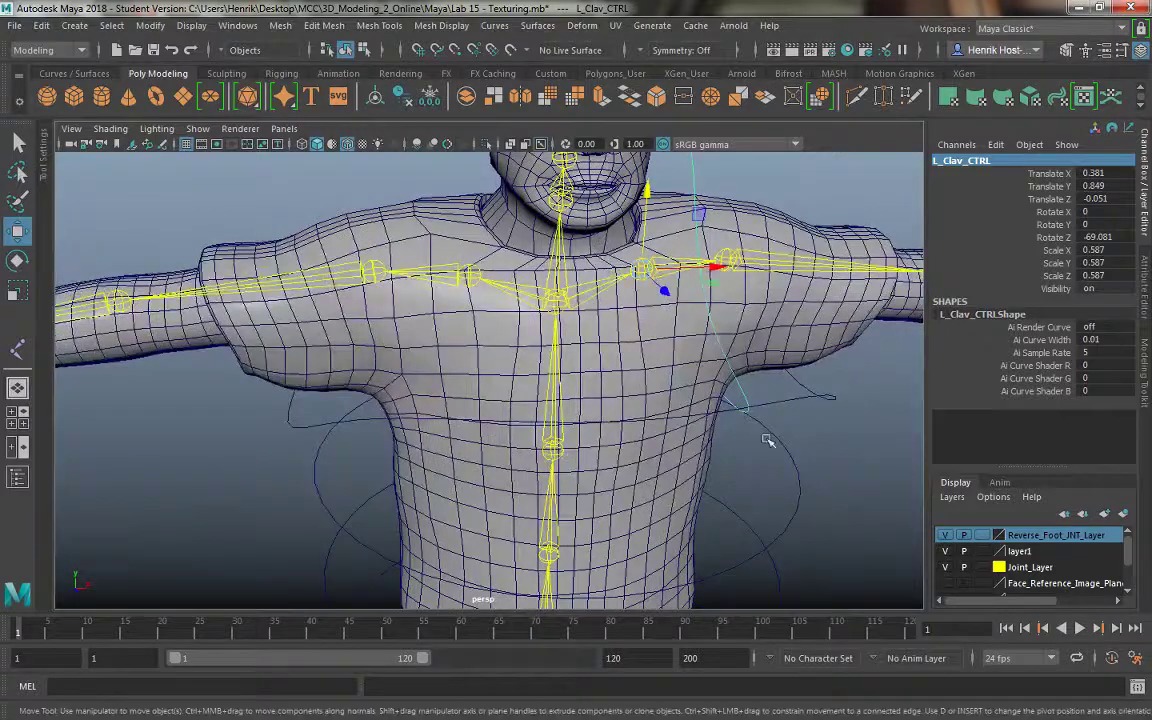
pyautogui.click(150, 25)
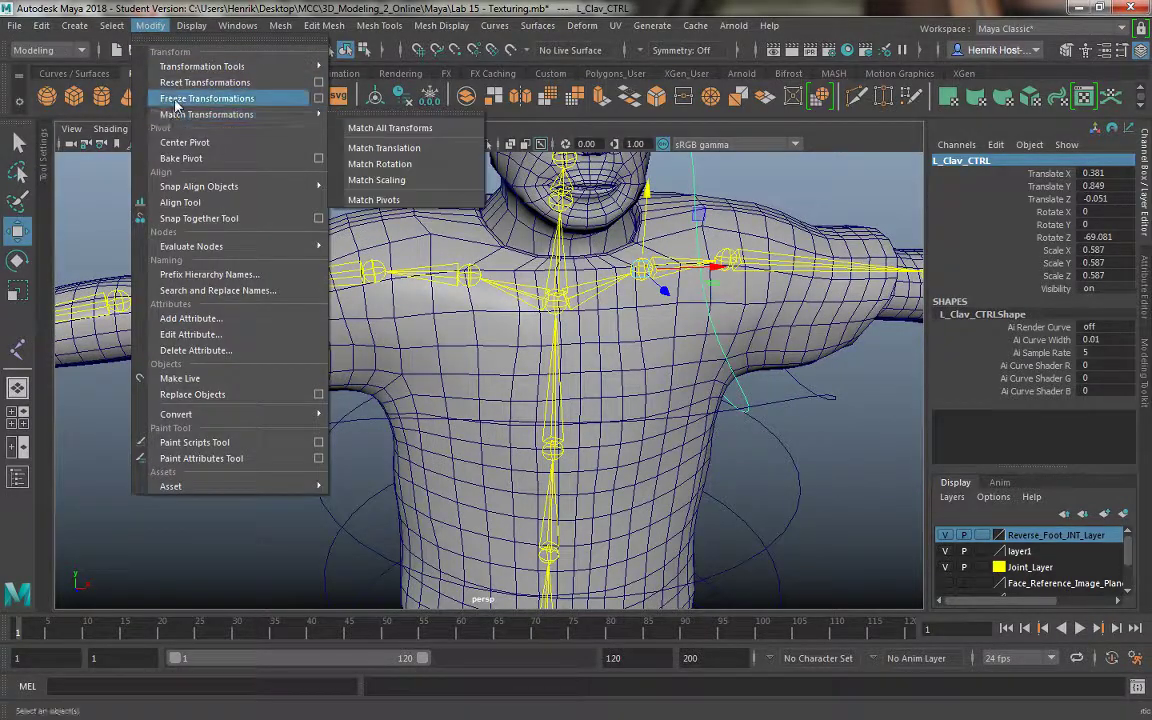
pyautogui.click(200, 95)
pyautogui.keyDown('alt'); pyautogui.moveTo(573, 290); pyautogui.dragTo(645, 341); pyautogui.keyUp('alt')
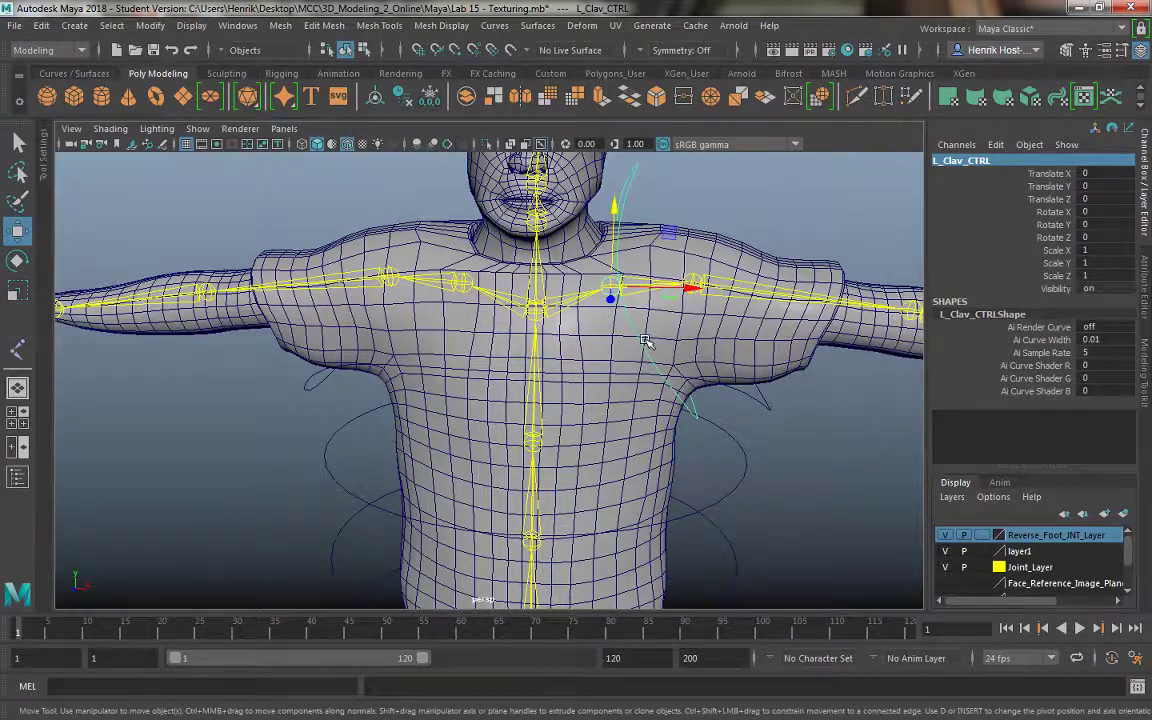
pyautogui.click(150, 25)
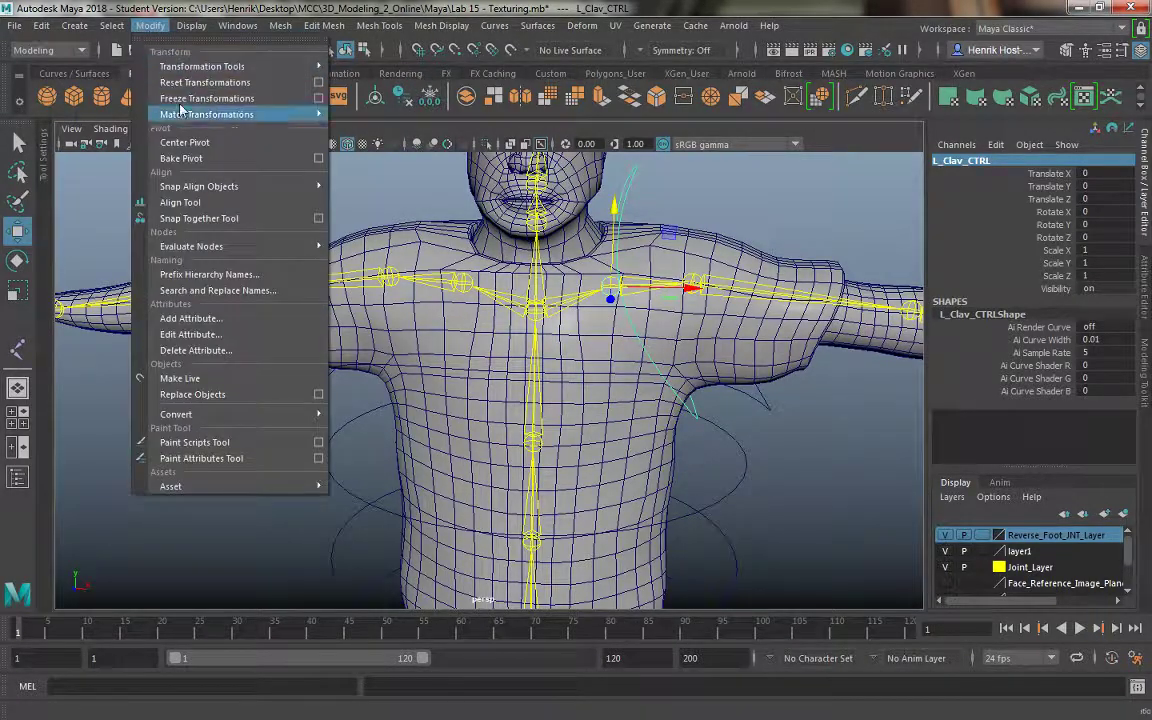
pyautogui.click(698, 208)
# Test a slight Z rotation of L_Clav_CTRL, undo it and clear the selection.
pyautogui.keyDown('alt'); pyautogui.moveTo(698, 208); pyautogui.dragTo(594, 294); pyautogui.keyUp('alt')
pyautogui.keyDown('alt'); pyautogui.moveTo(680, 236); pyautogui.dragTo(645, 233); pyautogui.keyUp('alt')
pyautogui.press('e')
pyautogui.hotkey('ctrl', 'z')
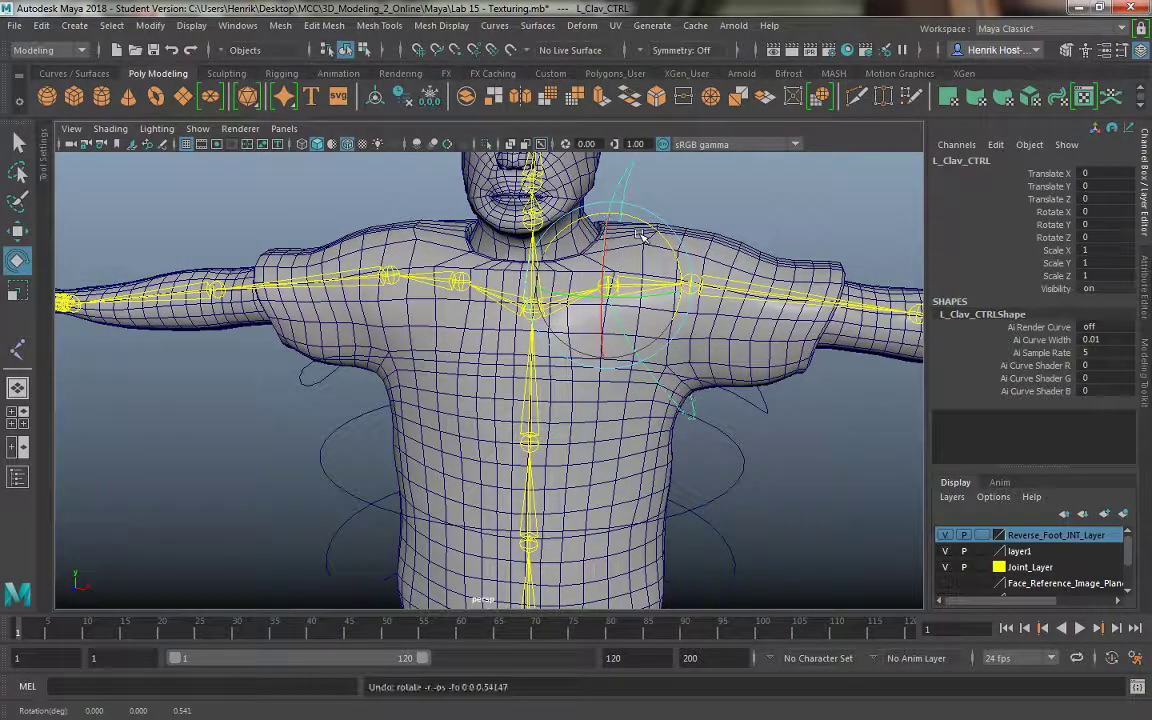
pyautogui.click(735, 212)
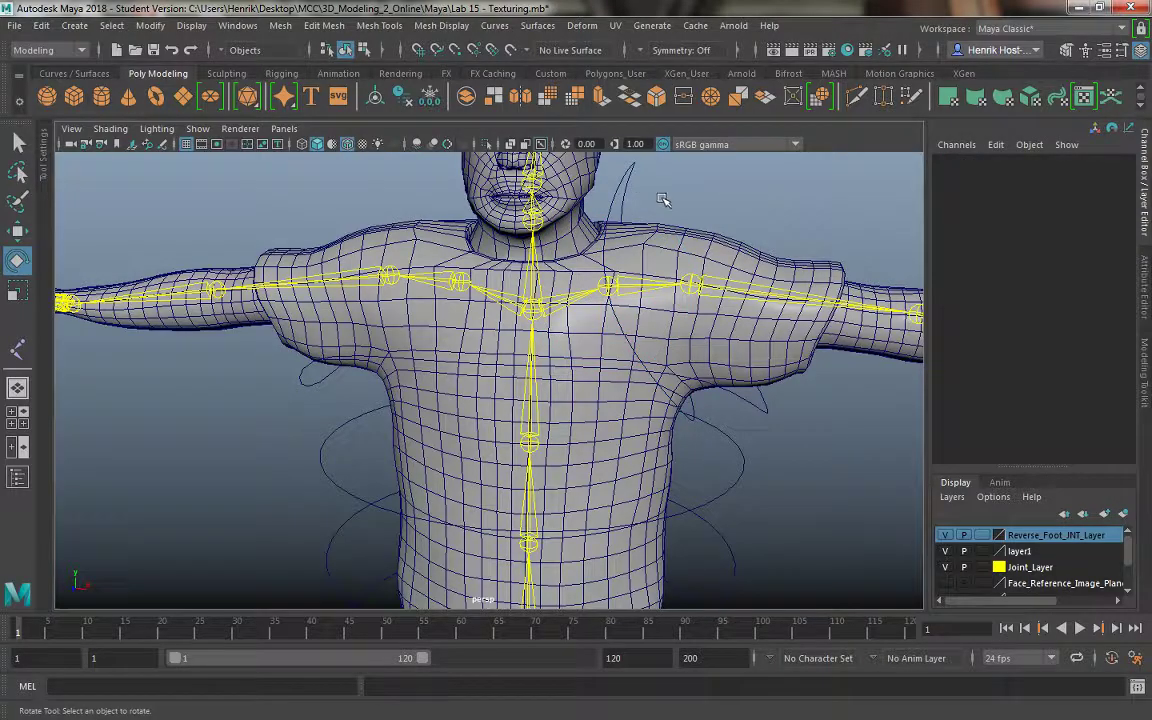
pyautogui.keyDown('alt'); pyautogui.moveTo(662, 200); pyautogui.dragTo(523, 287); pyautogui.keyUp('alt')
pyautogui.click(617, 231)
pyautogui.keyDown('alt'); pyautogui.moveTo(790, 390); pyautogui.dragTo(567, 357); pyautogui.keyUp('alt')
pyautogui.click(674, 360)
pyautogui.click(442, 214)
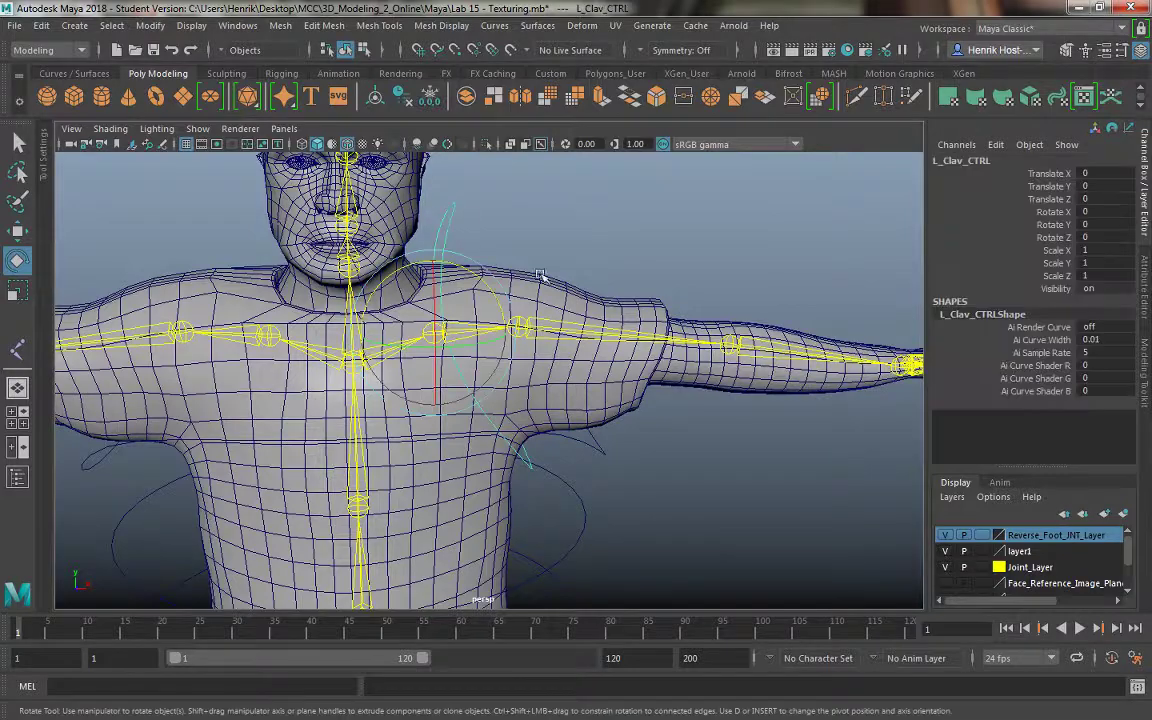
# Duplicate Spine_2_CTRL again and snap the copy to the character's left shoulder joint.
pyautogui.click(590, 507)
pyautogui.click(588, 513)
pyautogui.keyDown('alt'); pyautogui.moveTo(588, 513); pyautogui.dragTo(620, 392); pyautogui.keyUp('alt')
pyautogui.hotkey('ctrl', 'd')
pyautogui.keyDown('alt'); pyautogui.moveTo(622, 391); pyautogui.dragTo(562, 287, button='right'); pyautogui.keyUp('alt')
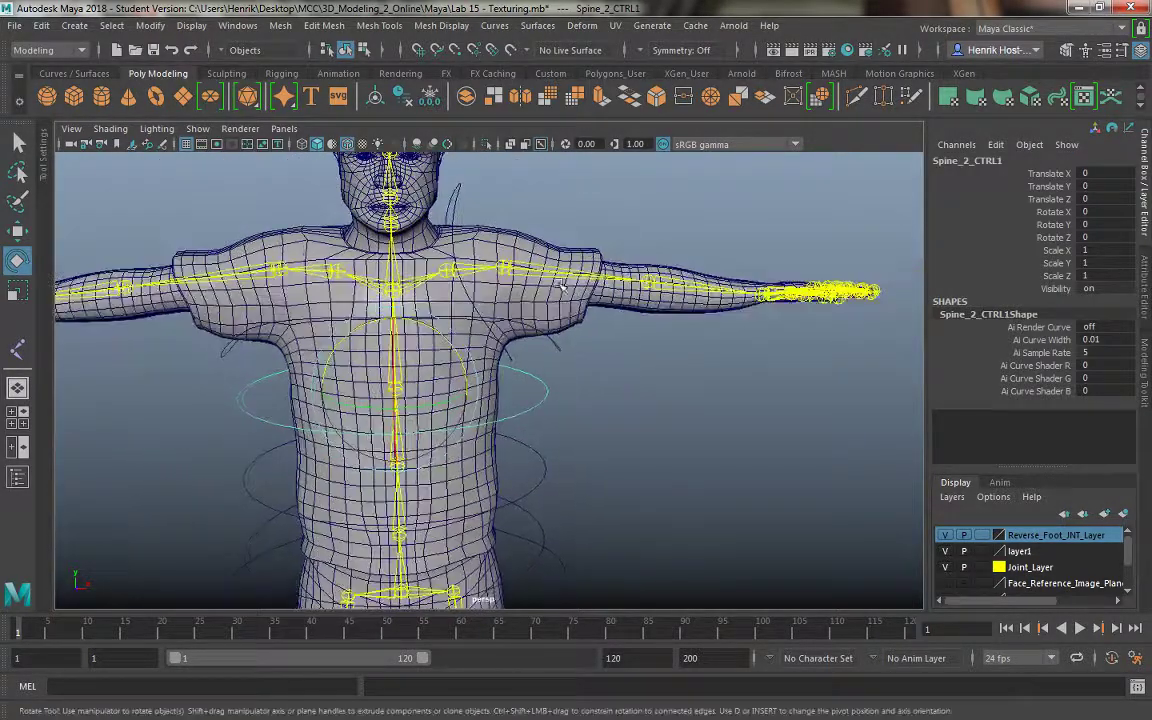
pyautogui.press('w')
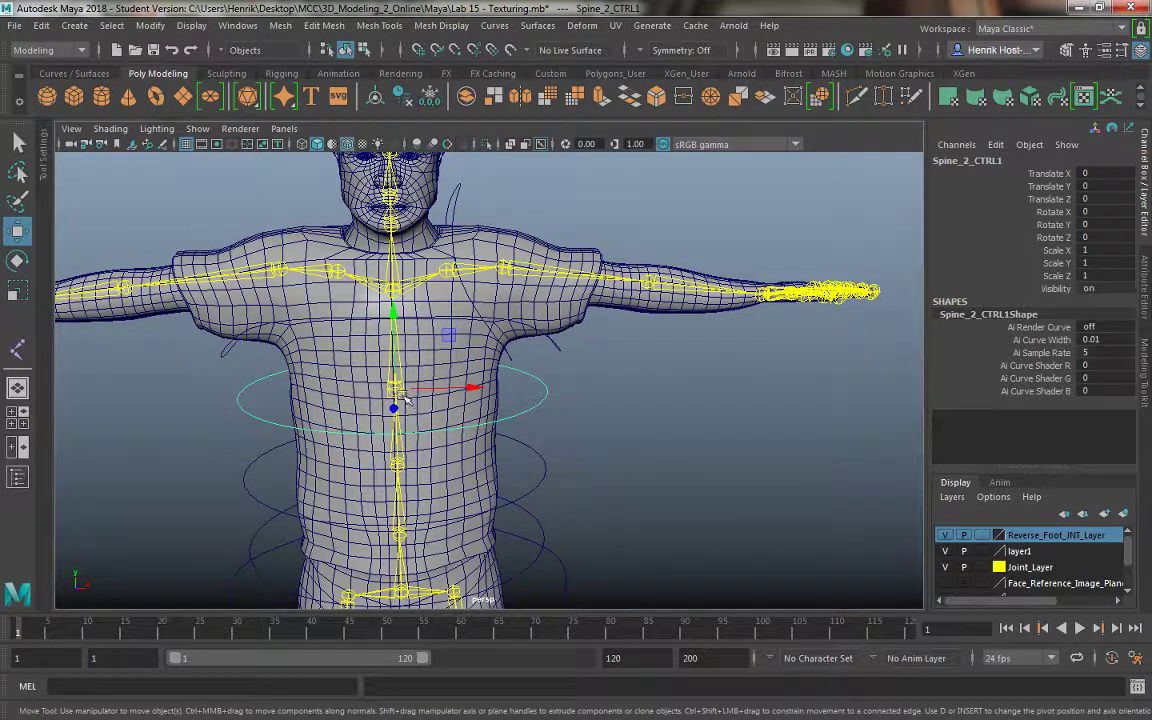
pyautogui.moveTo(405, 398); pyautogui.dragTo(502, 270)
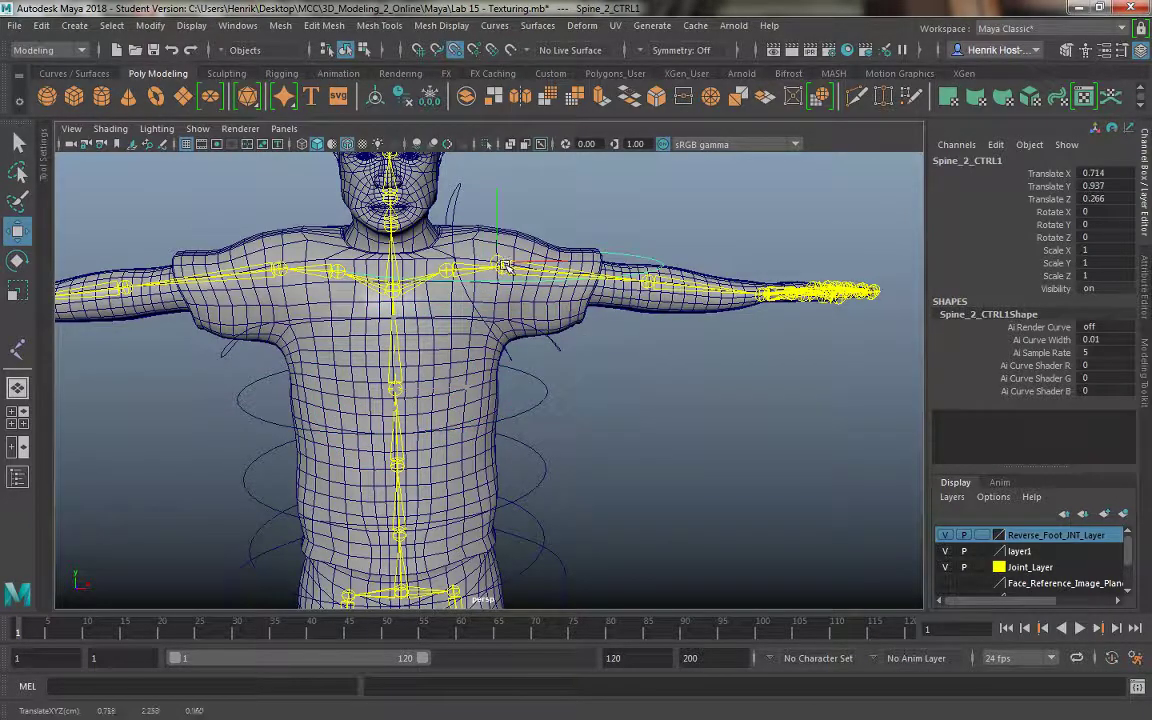
# Set the shoulder curve's Z rotation to 90 and scale it uniformly to about 0.633.
pyautogui.press('e')
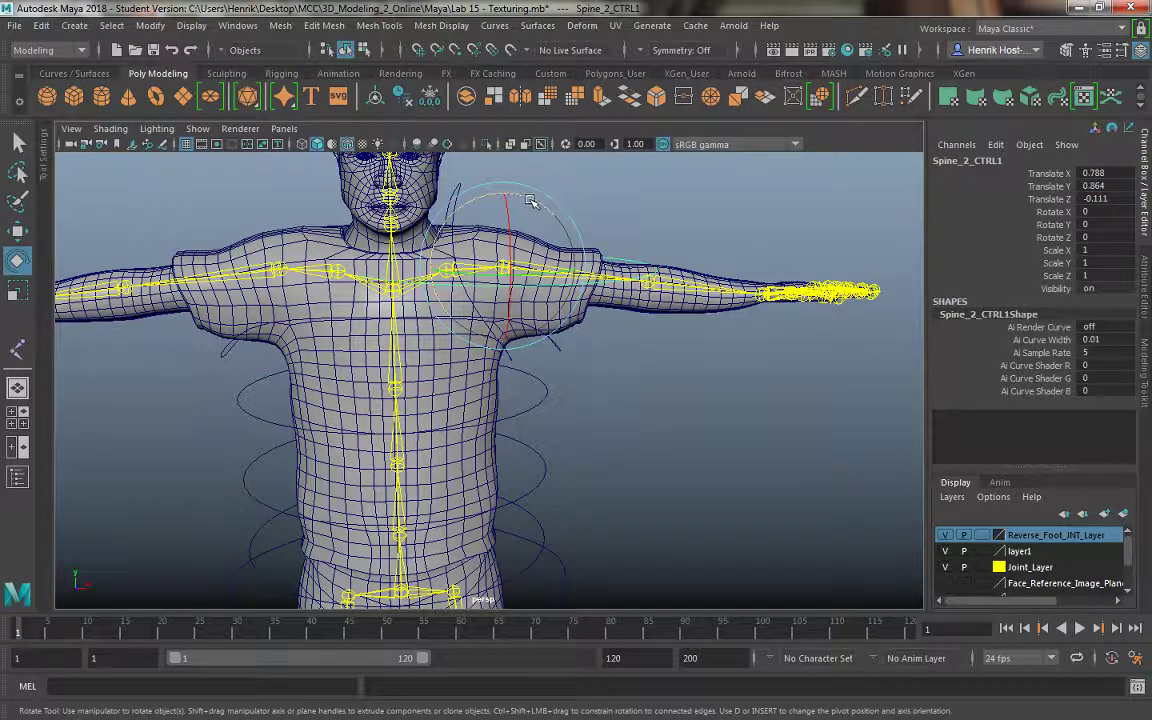
pyautogui.moveTo(531, 201); pyautogui.dragTo(468, 214)
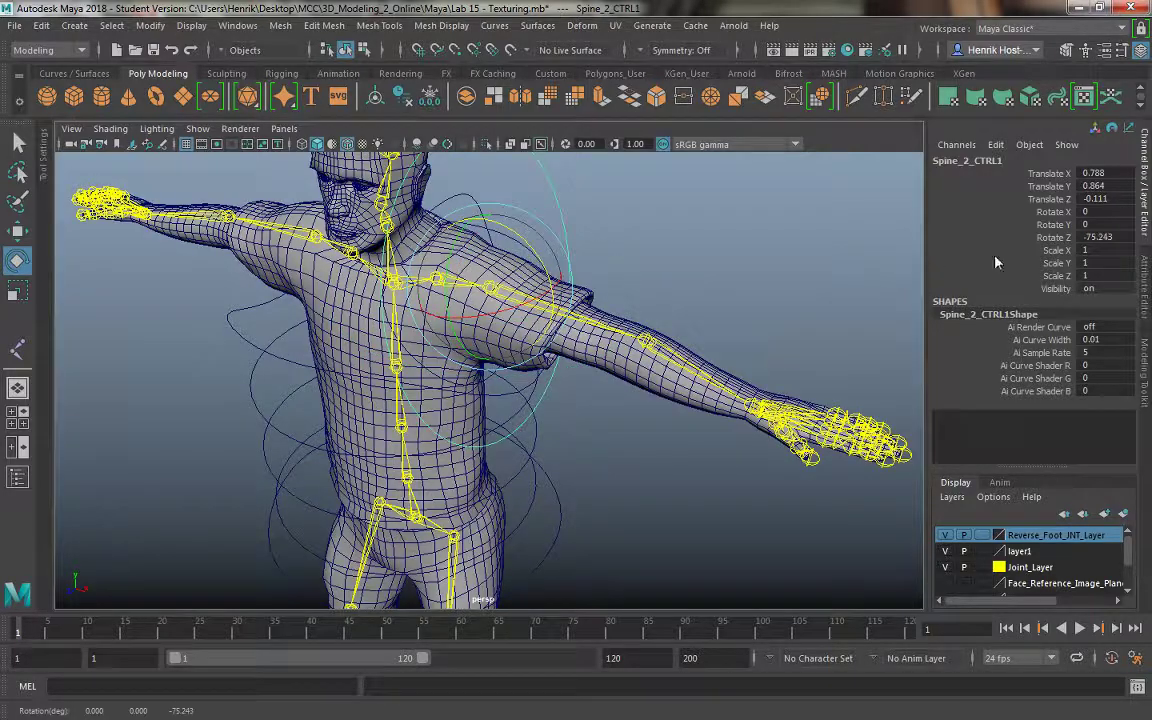
pyautogui.click(1099, 237)
pyautogui.write('90')
pyautogui.press('Return')
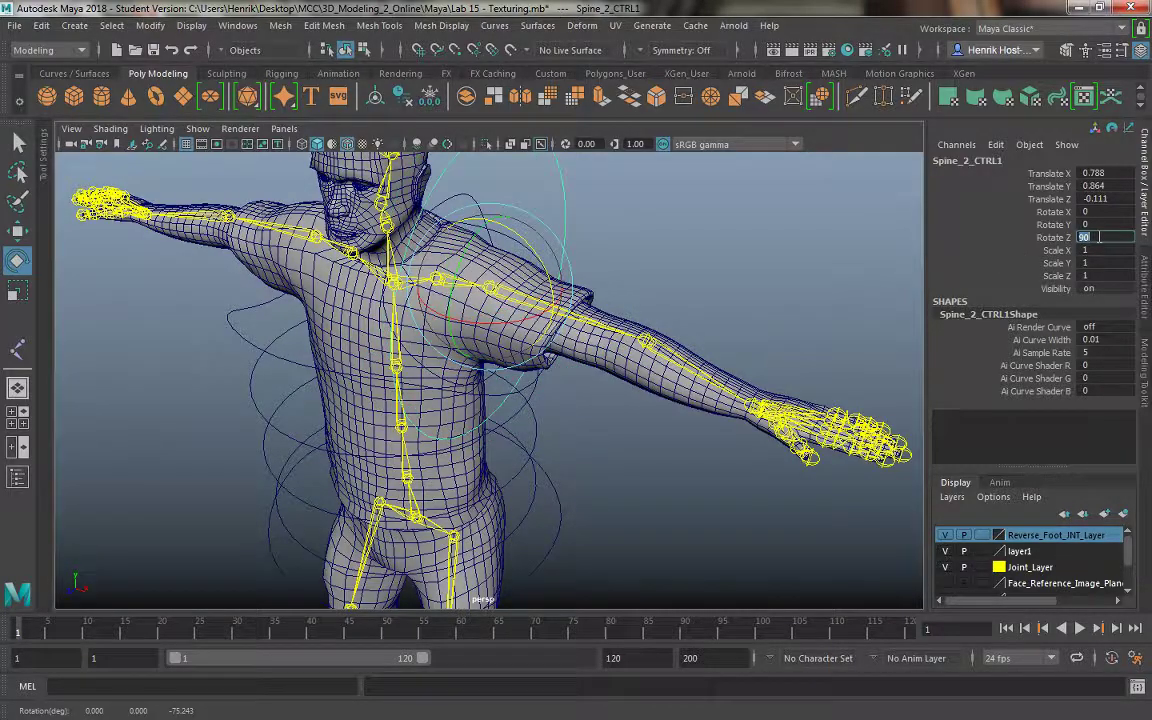
pyautogui.press('r')
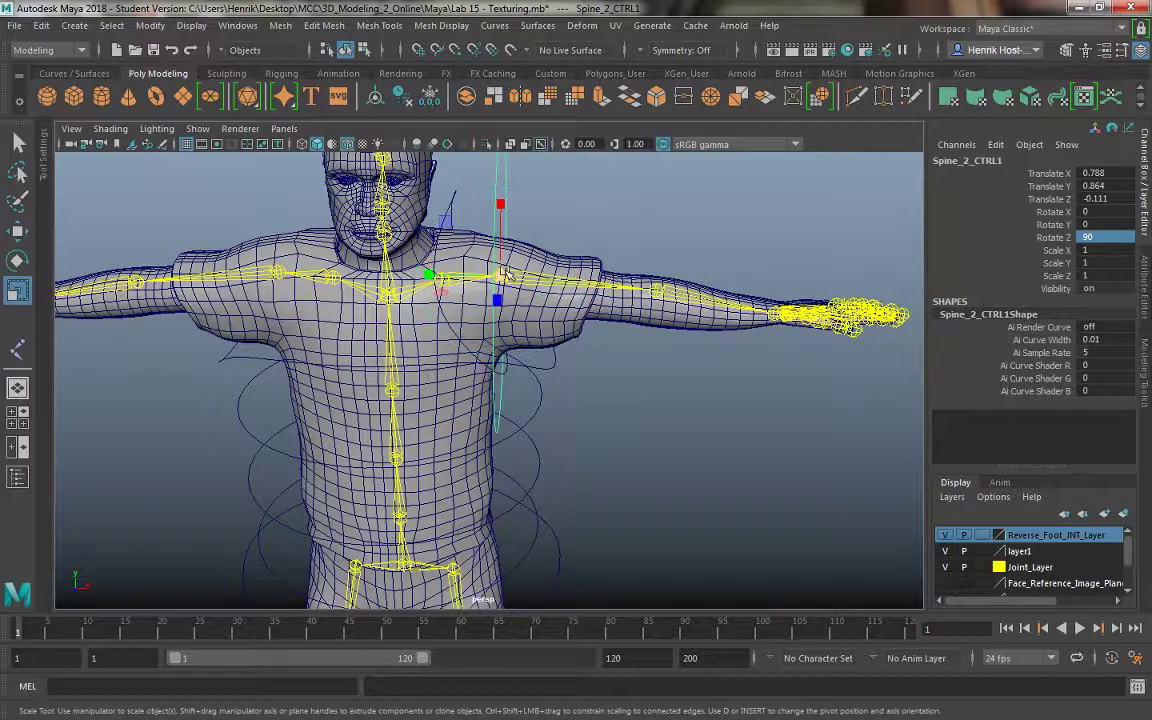
pyautogui.moveTo(500, 277); pyautogui.dragTo(480, 258)
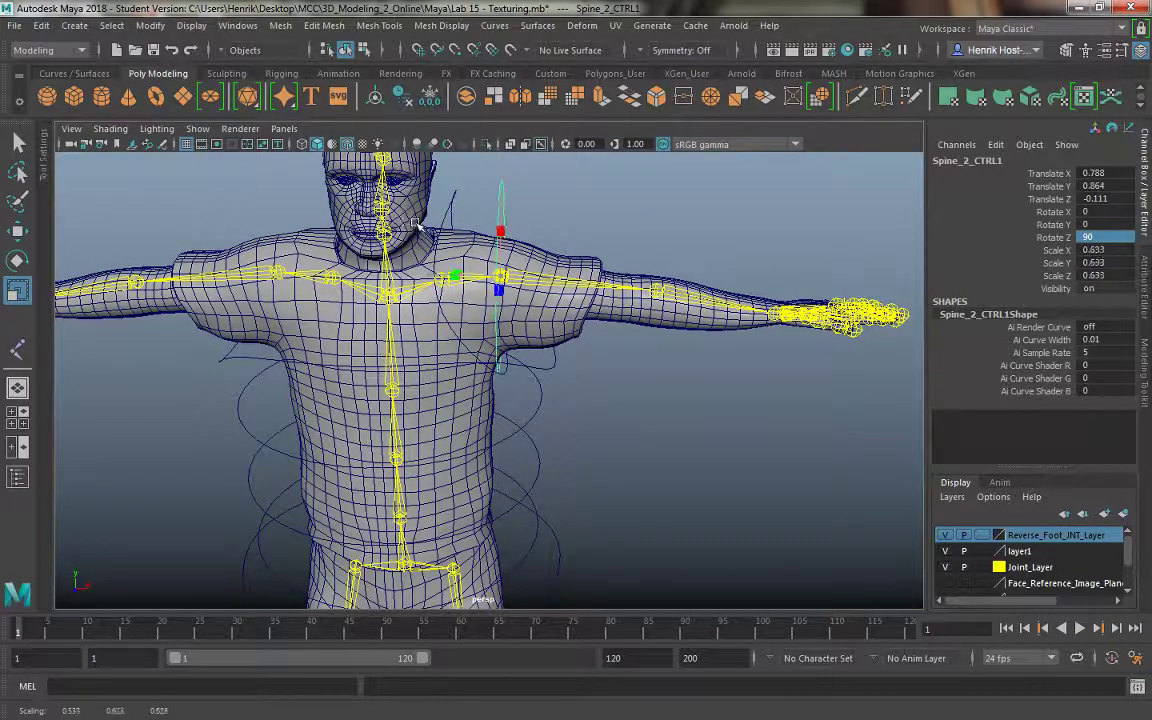
# Scale the shoulder curve uniformly to about 0.678 and switch it to control vertex editing.
pyautogui.keyDown('alt'); pyautogui.moveTo(589, 229); pyautogui.dragTo(558, 211); pyautogui.keyUp('alt')
pyautogui.keyDown('alt'); pyautogui.moveTo(490, 213); pyautogui.dragTo(501, 269, button='middle'); pyautogui.keyUp('alt')
pyautogui.keyDown('alt'); pyautogui.moveTo(502, 269); pyautogui.dragTo(545, 298); pyautogui.keyUp('alt')
pyautogui.moveTo(514, 216); pyautogui.dragTo(458, 217, button='right')
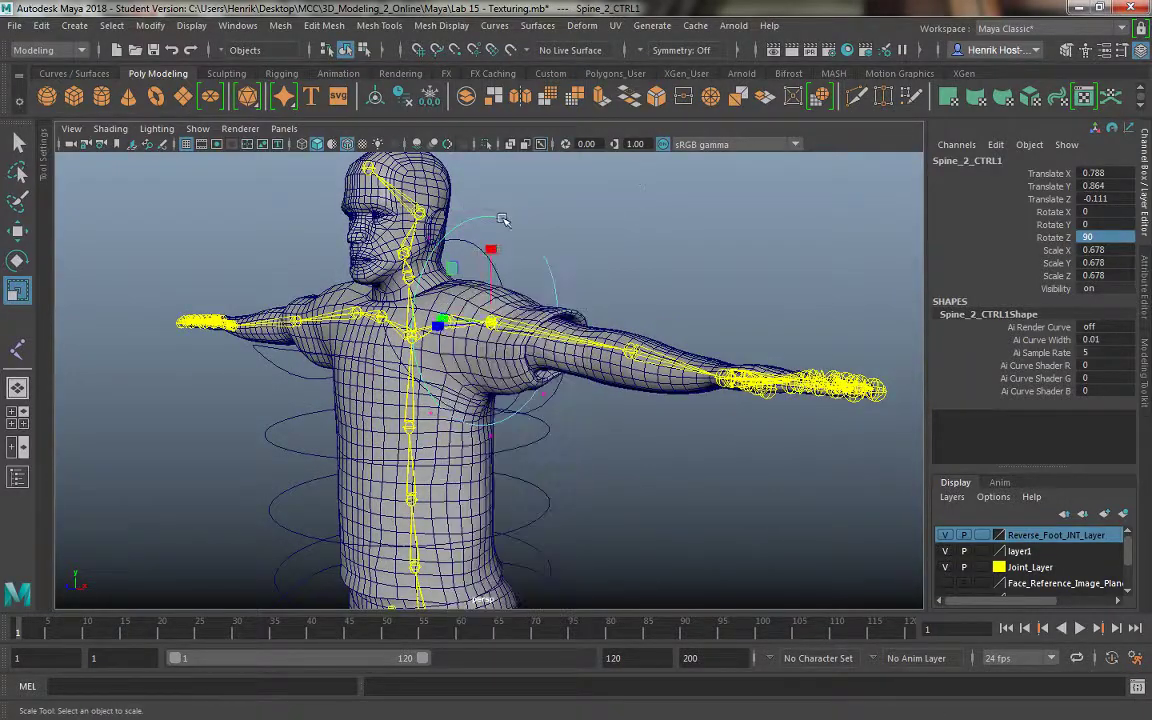
# Try repositioning individual control vertices of the shoulder curve and undo the changes.
pyautogui.keyDown('alt'); pyautogui.moveTo(535, 209); pyautogui.dragTo(588, 205); pyautogui.keyUp('alt')
pyautogui.click(504, 196)
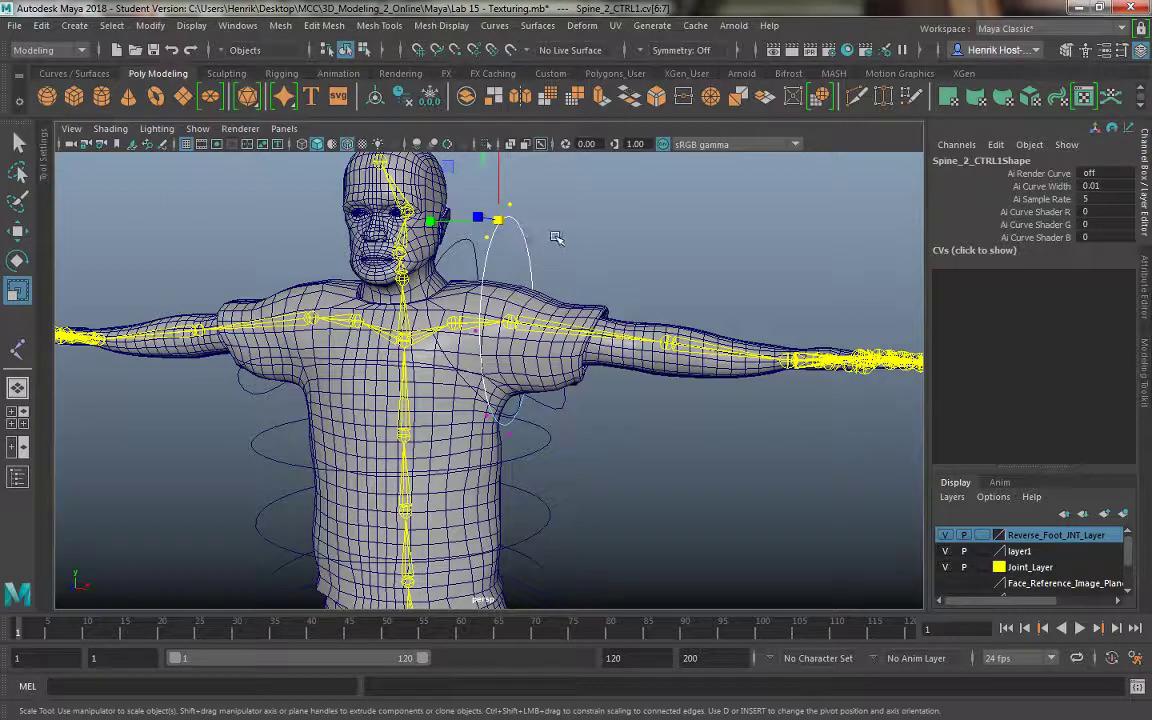
pyautogui.keyDown('shift'); pyautogui.click(530, 238); pyautogui.keyUp('shift')
pyautogui.moveTo(509, 168); pyautogui.dragTo(607, 300)
pyautogui.hotkey('ctrl', 'z')
pyautogui.press('w')
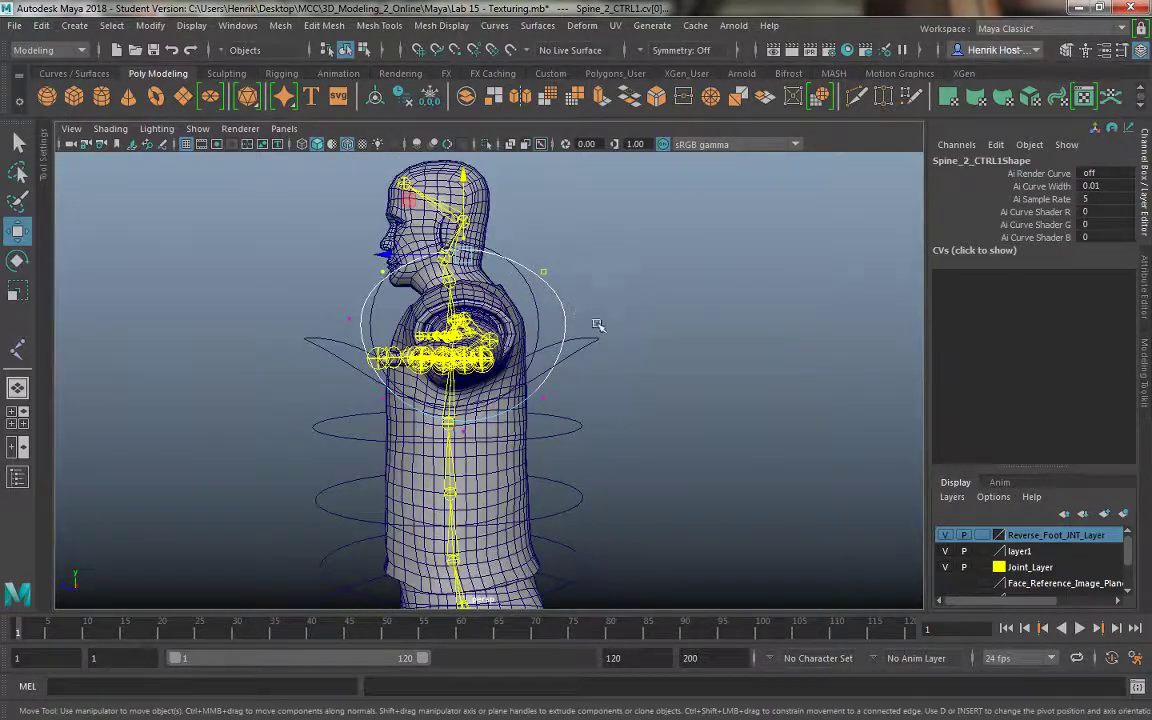
pyautogui.click(559, 318)
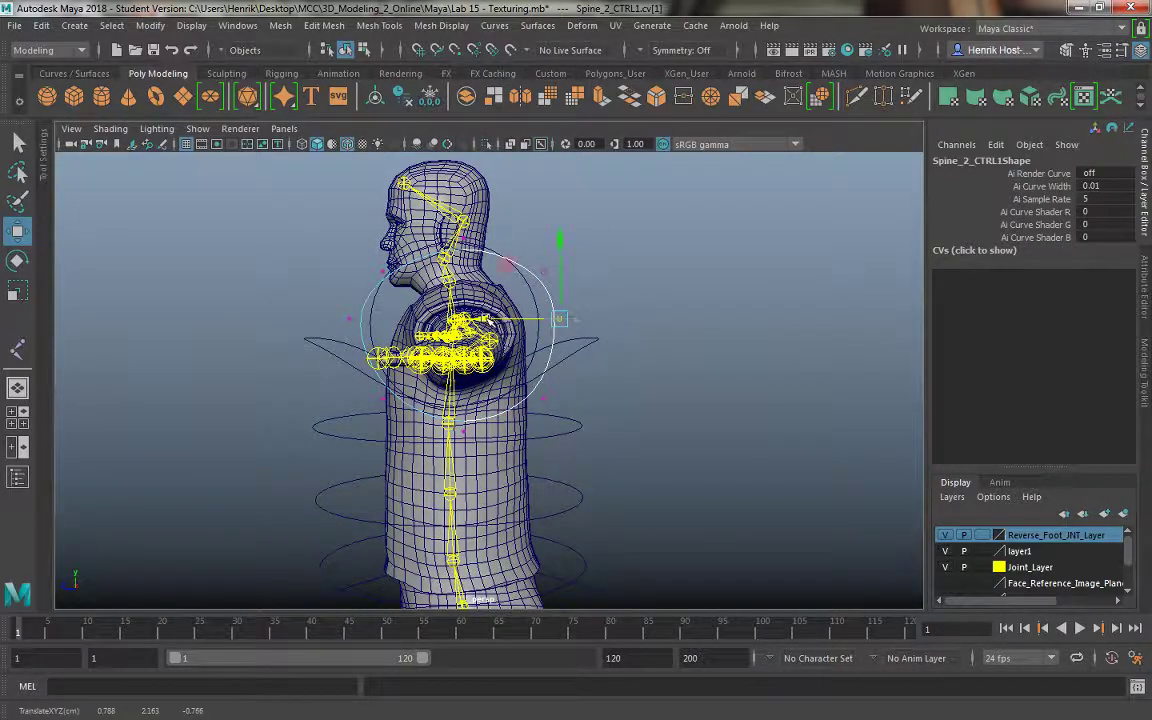
pyautogui.hotkey('ctrl', 'z')
# Move the shoulder curve's rear control vertices slightly forward, closer to the character's back.
pyautogui.moveTo(541, 243); pyautogui.dragTo(551, 280)
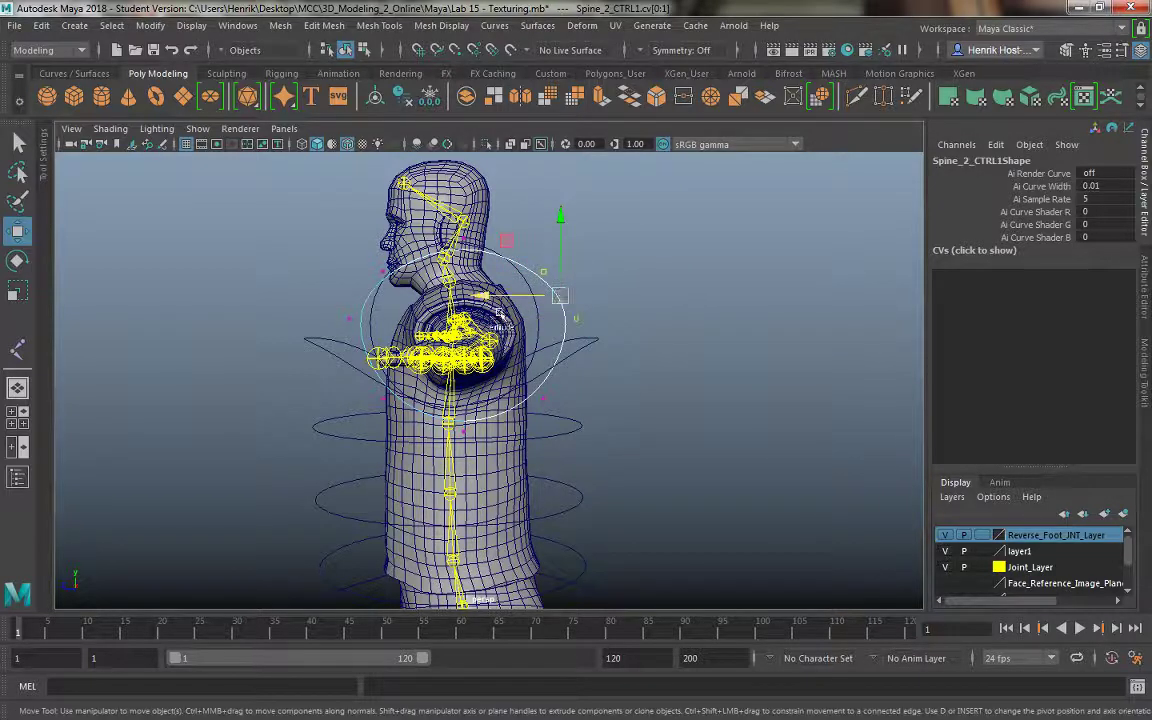
pyautogui.keyDown('shift'); pyautogui.click(548, 362); pyautogui.keyUp('shift')
pyautogui.hotkey('ctrl', 'z')
pyautogui.keyDown('alt'); pyautogui.moveTo(493, 332); pyautogui.dragTo(512, 419); pyautogui.keyUp('alt')
pyautogui.click(565, 242)
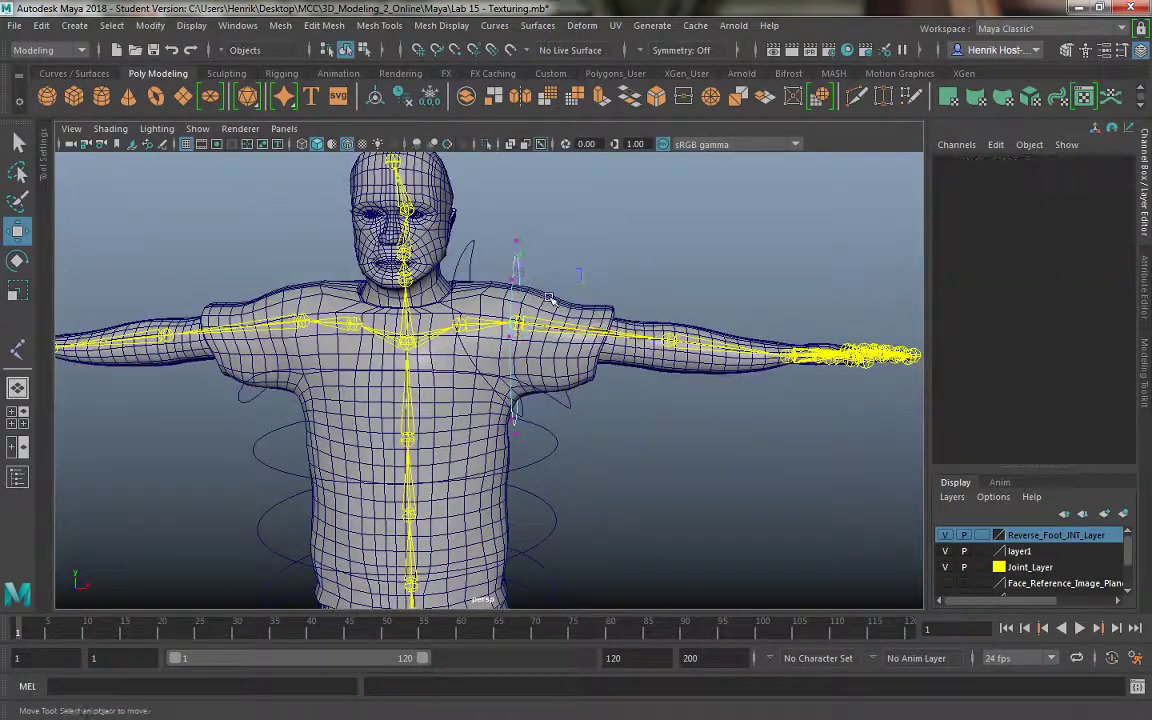
# Shift the shoulder curve's front control vertices back toward the body and return the curve to object mode.
pyautogui.keyDown('alt'); pyautogui.moveTo(549, 298); pyautogui.dragTo(371, 332); pyautogui.keyUp('alt')
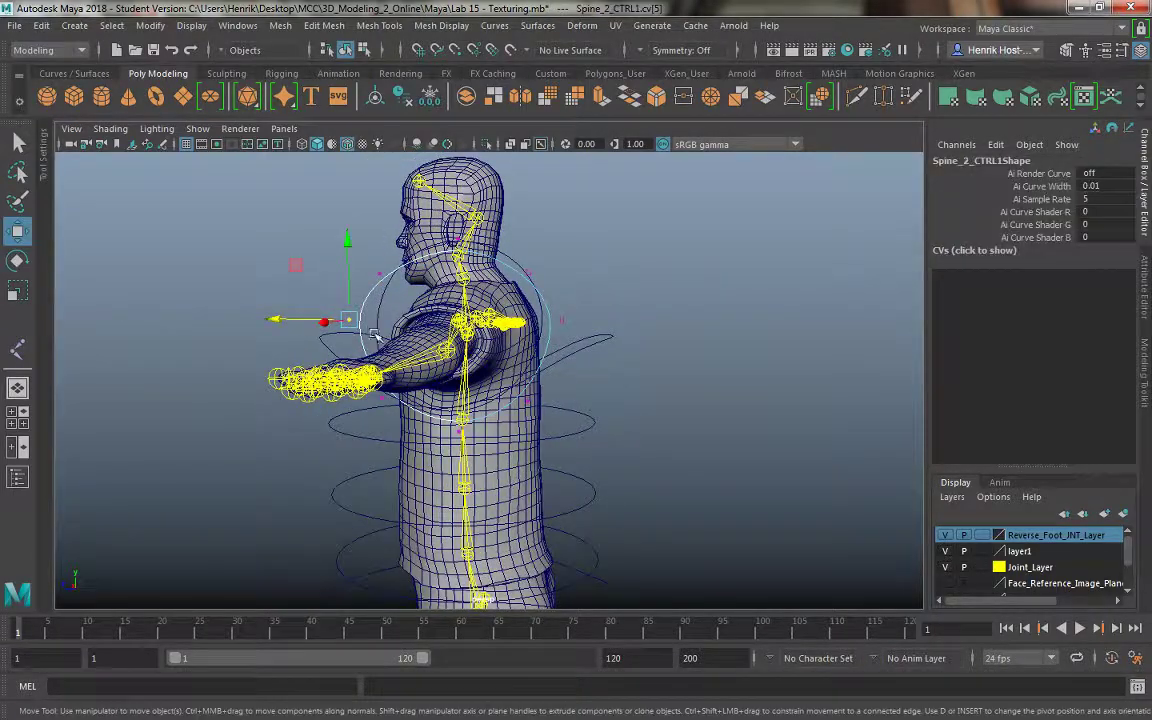
pyautogui.moveTo(279, 322); pyautogui.dragTo(293, 322)
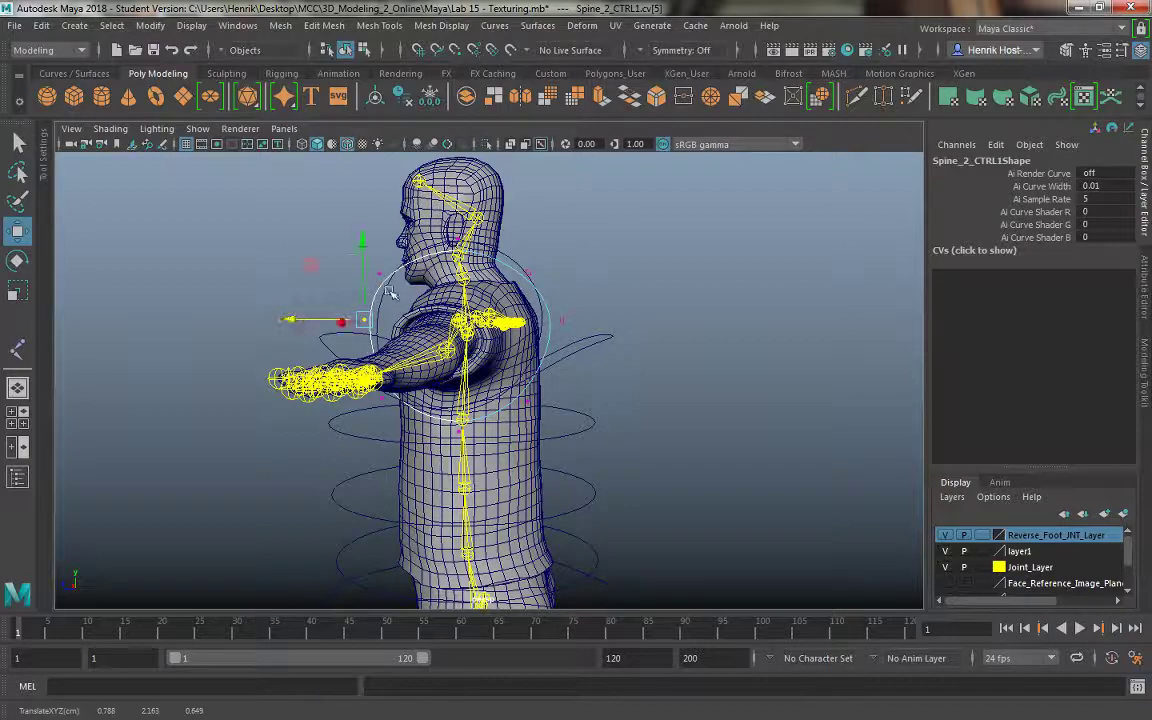
pyautogui.hotkey('ctrl', 'z')
pyautogui.keyDown('shift'); pyautogui.moveTo(391, 288); pyautogui.dragTo(371, 269); pyautogui.keyUp('shift')
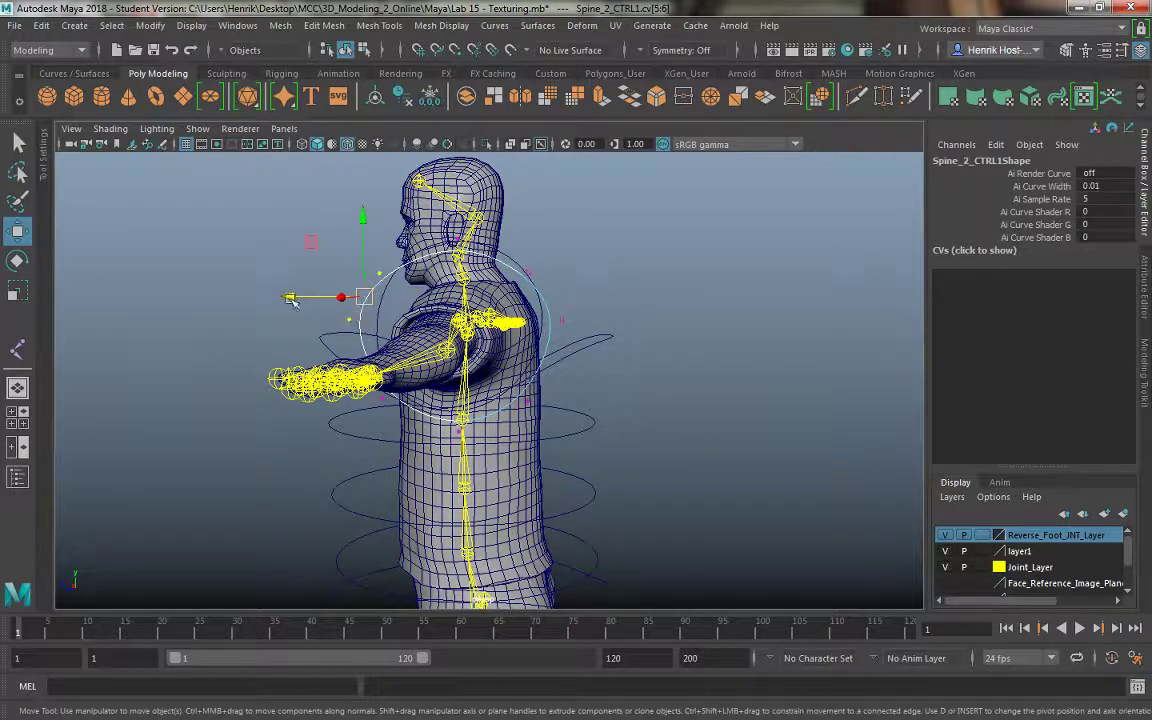
pyautogui.moveTo(290, 300); pyautogui.dragTo(503, 258)
pyautogui.moveTo(503, 258); pyautogui.dragTo(541, 258, button='right')
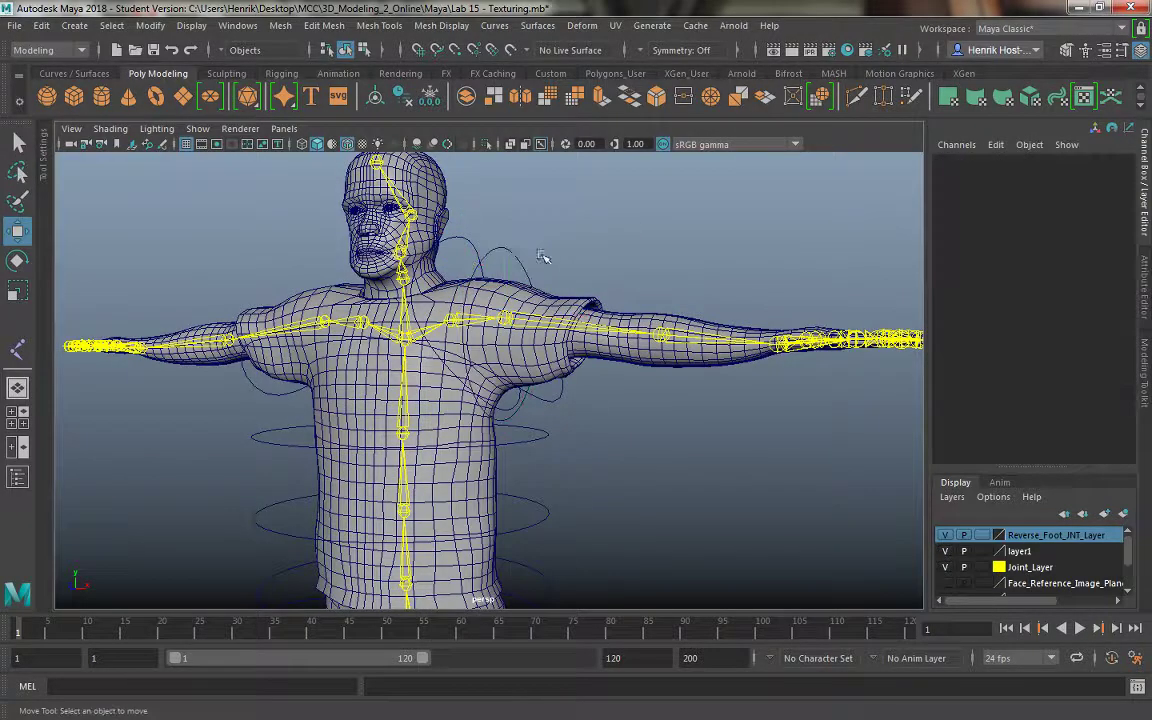
# Rename the shoulder curve as L_Shoulder_CTRL.
pyautogui.click(510, 259)
pyautogui.doubleClick(977, 161)
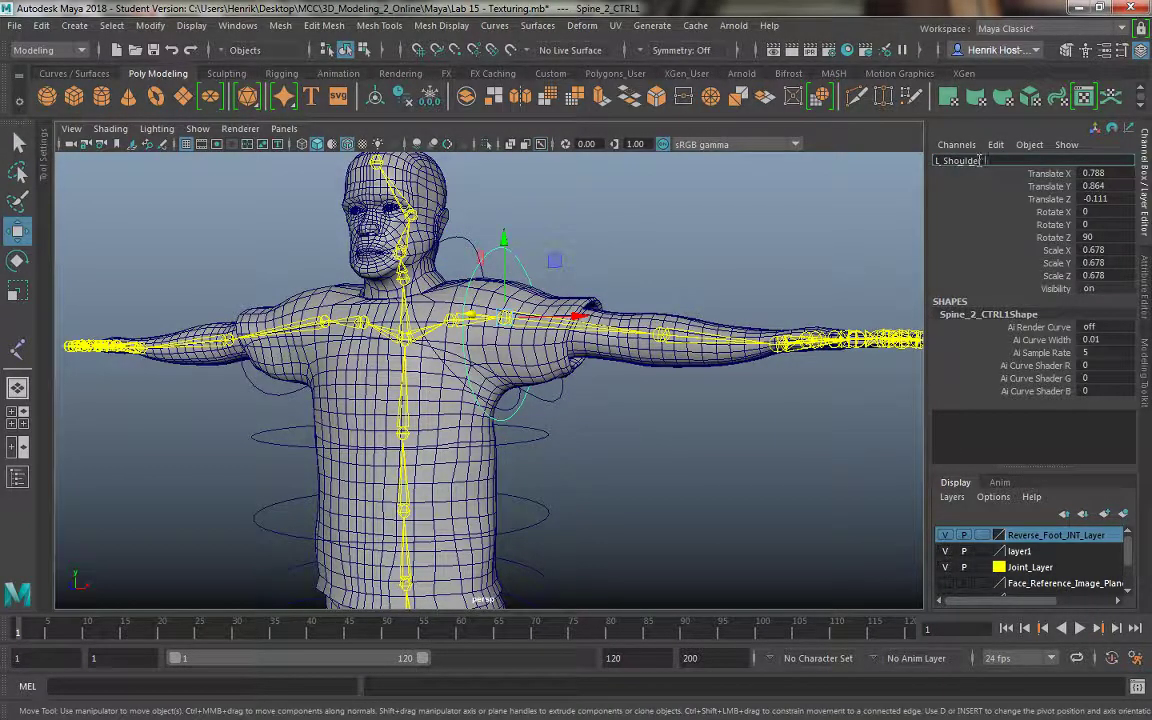
pyautogui.write('L_Shoulder_CTRL')
pyautogui.press('Return')
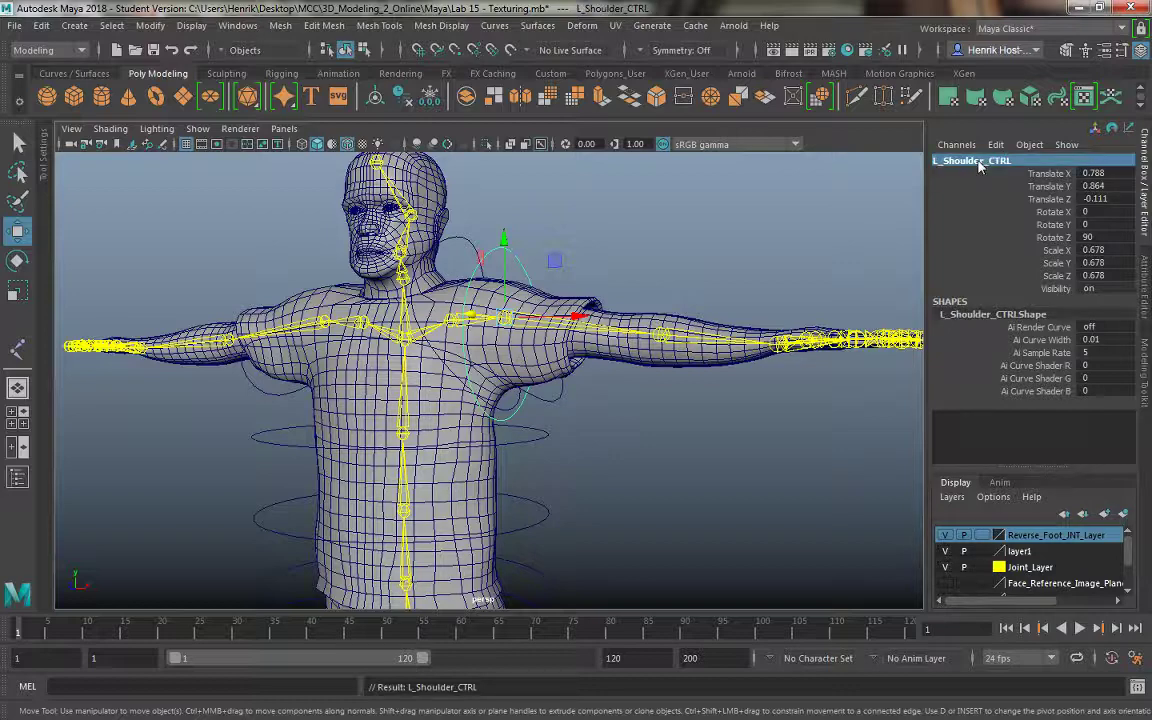
# Freeze the transformations of L_Shoulder_CTRL and clear the selection.
pyautogui.click(147, 18)
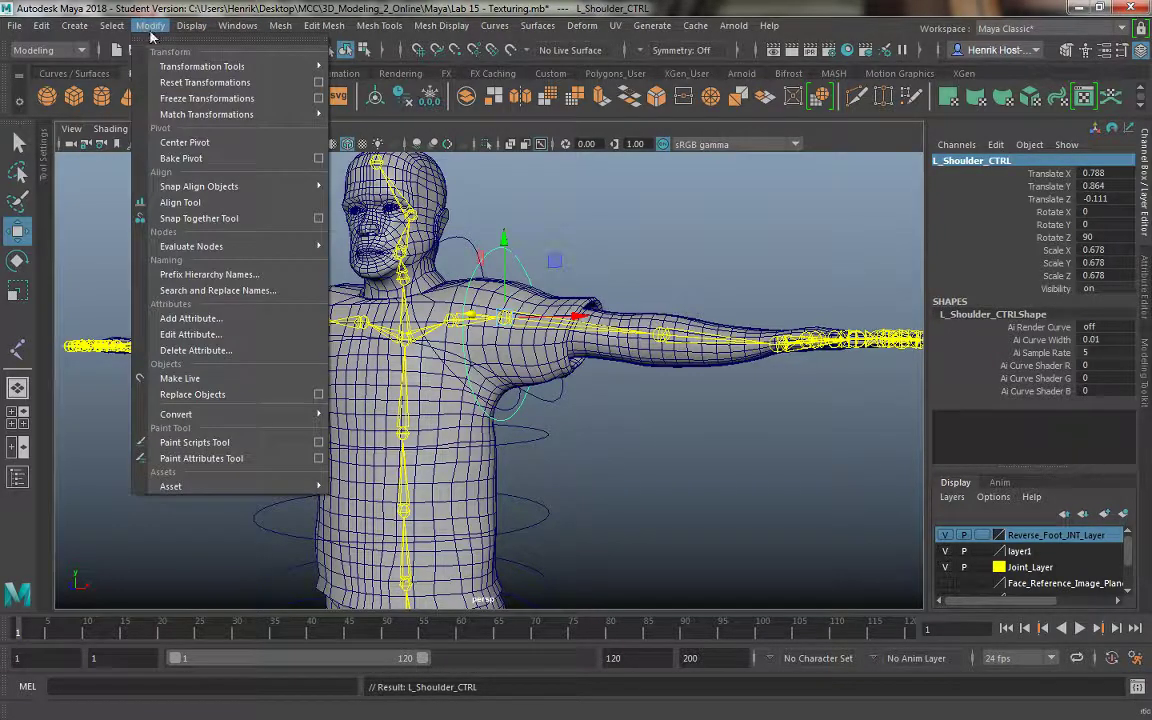
pyautogui.click(168, 98)
pyautogui.click(549, 228)
pyautogui.keyDown('alt'); pyautogui.moveTo(549, 228); pyautogui.dragTo(553, 257); pyautogui.keyUp('alt')
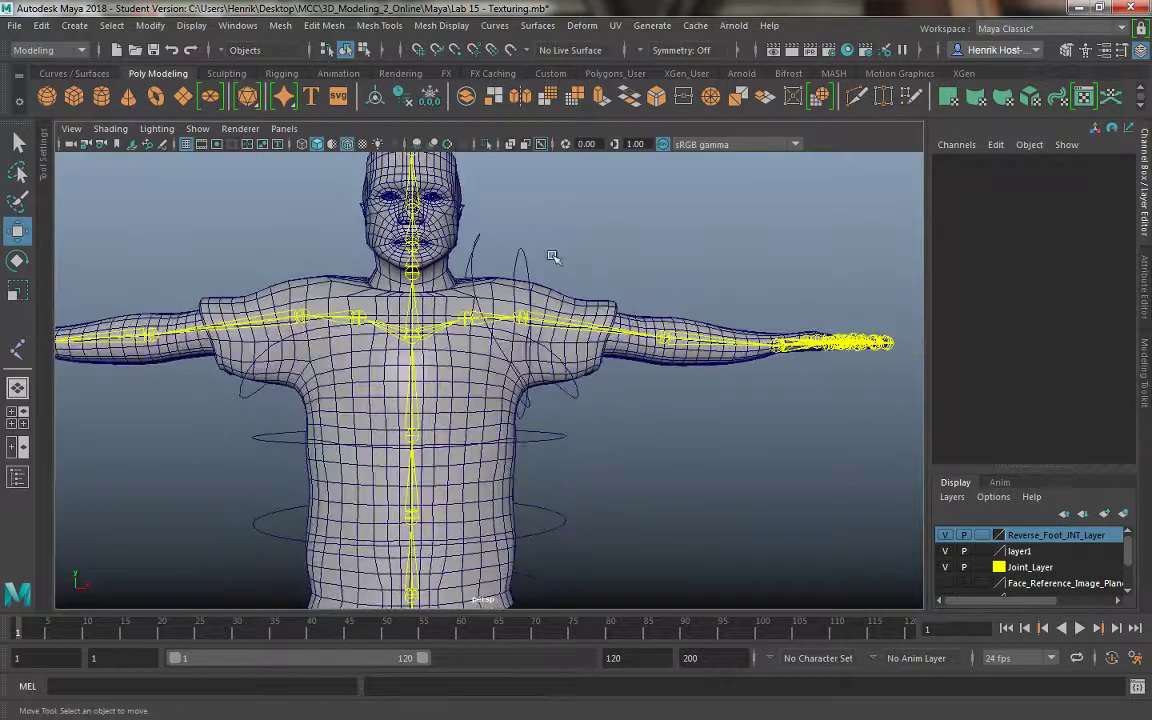
# Duplicate Spine_2_CTRL and move the copy to the character's left elbow.
pyautogui.click(558, 437)
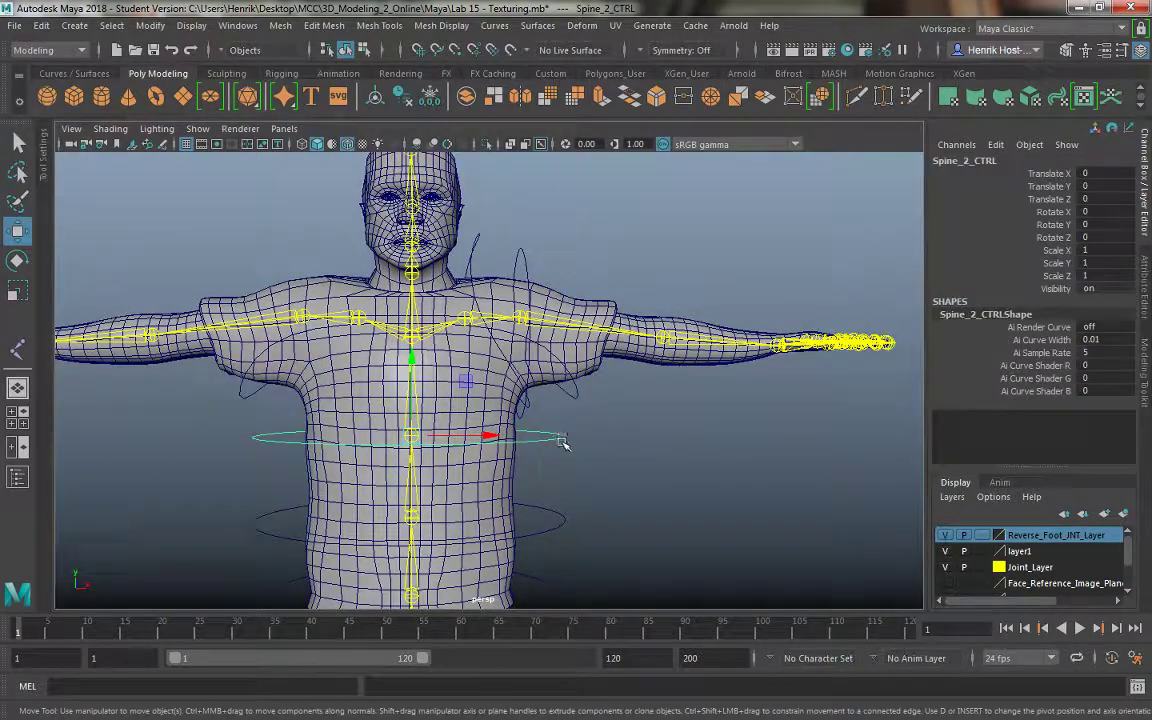
pyautogui.hotkey('ctrl', 'd')
pyautogui.moveTo(437, 437); pyautogui.dragTo(668, 338)
pyautogui.press('e')
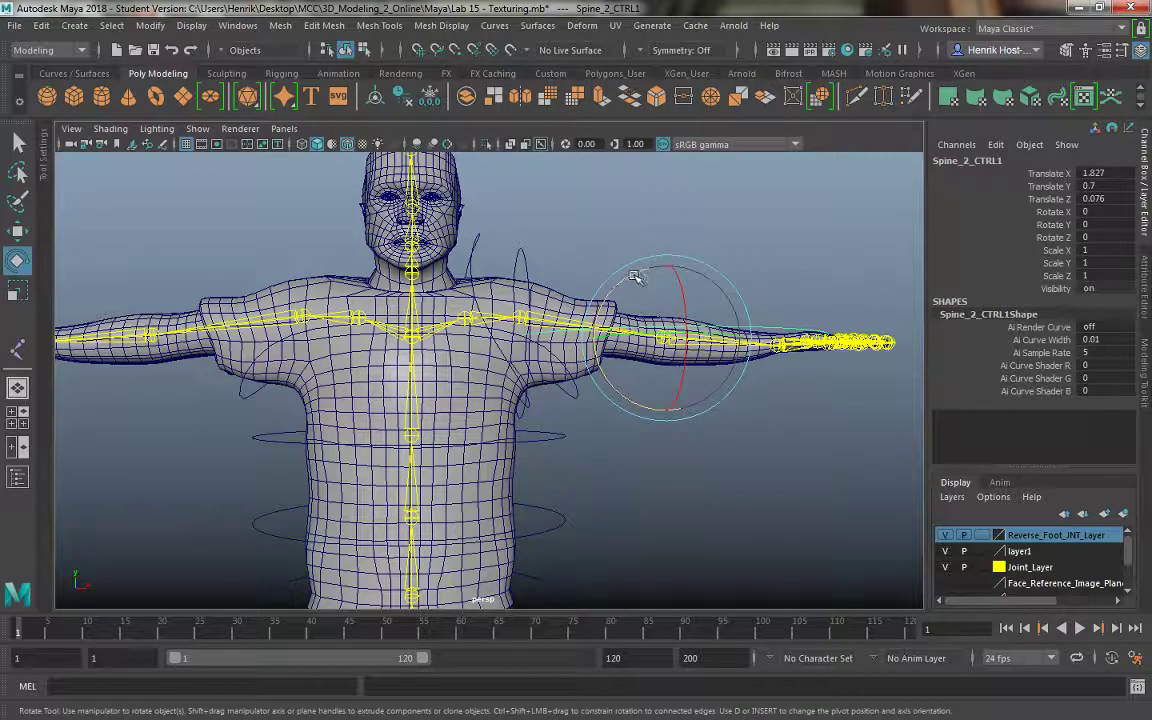
# Set the elbow curve's Z rotation to 90 and scale it uniformly to about 0.412.
pyautogui.moveTo(625, 275); pyautogui.dragTo(650, 241)
pyautogui.click(1112, 239)
pyautogui.write('90')
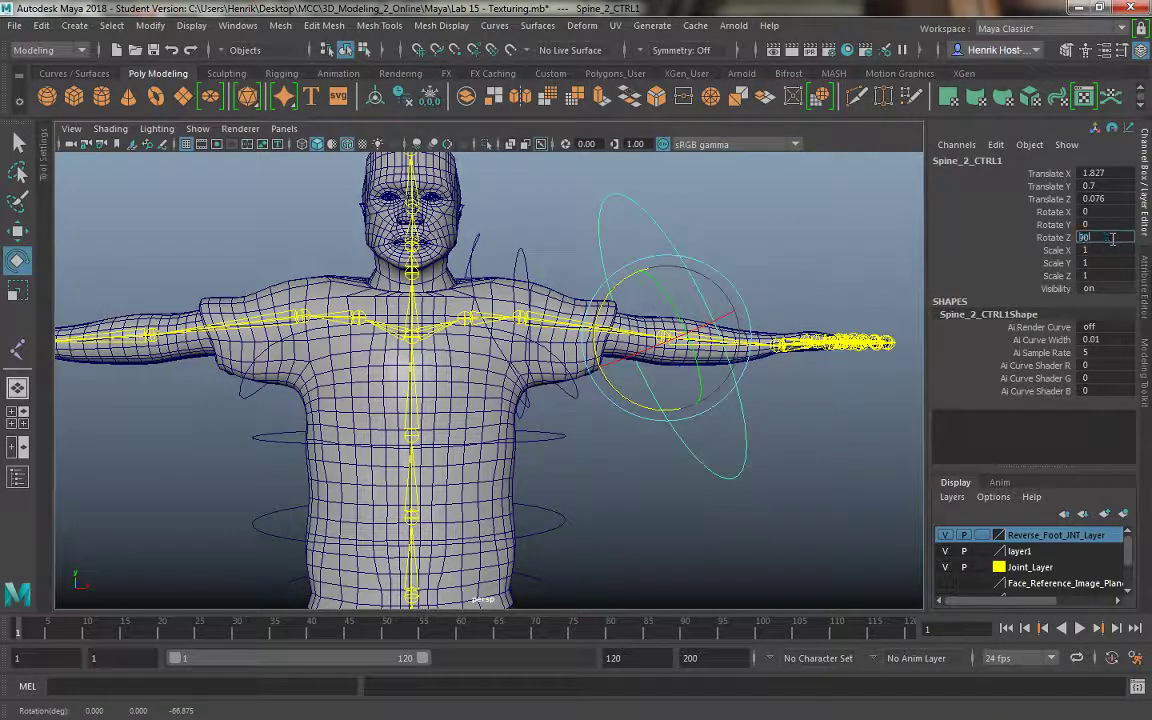
pyautogui.press('Return')
pyautogui.keyDown('alt'); pyautogui.moveTo(887, 432); pyautogui.dragTo(614, 440); pyautogui.keyUp('alt')
pyautogui.press('r')
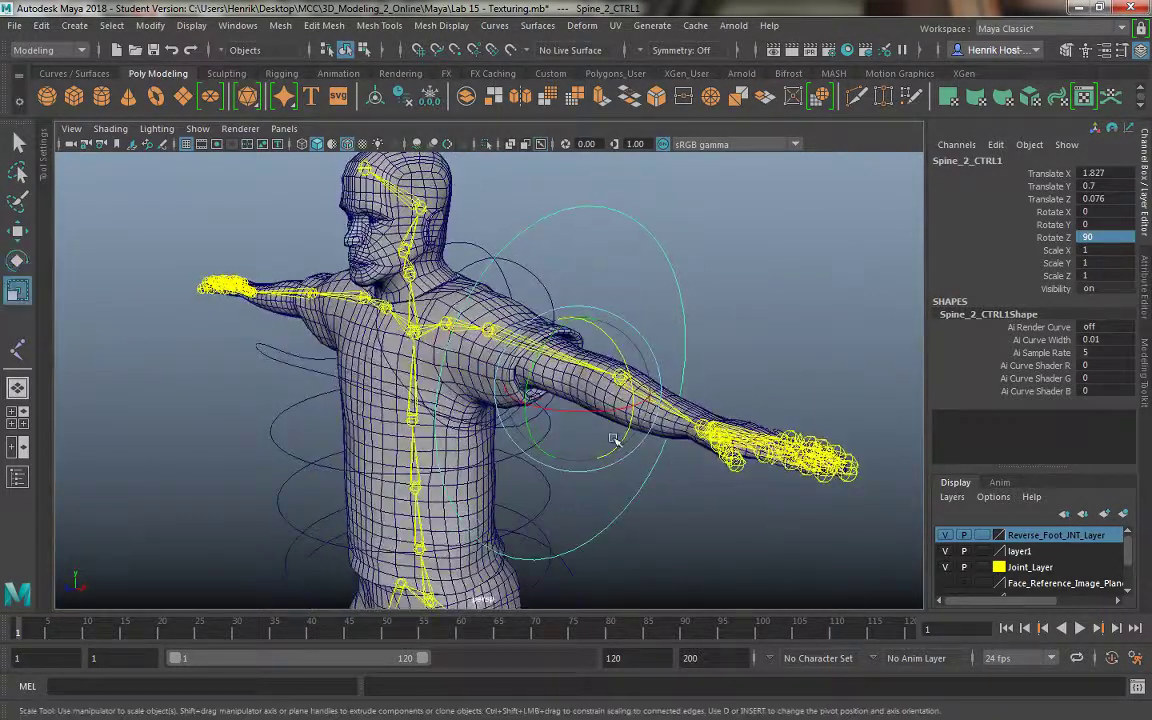
pyautogui.moveTo(577, 389); pyautogui.dragTo(650, 416)
# Snap the elbow curve onto the left elbow joint and check its placement around the arm.
pyautogui.press('w')
pyautogui.press('v')
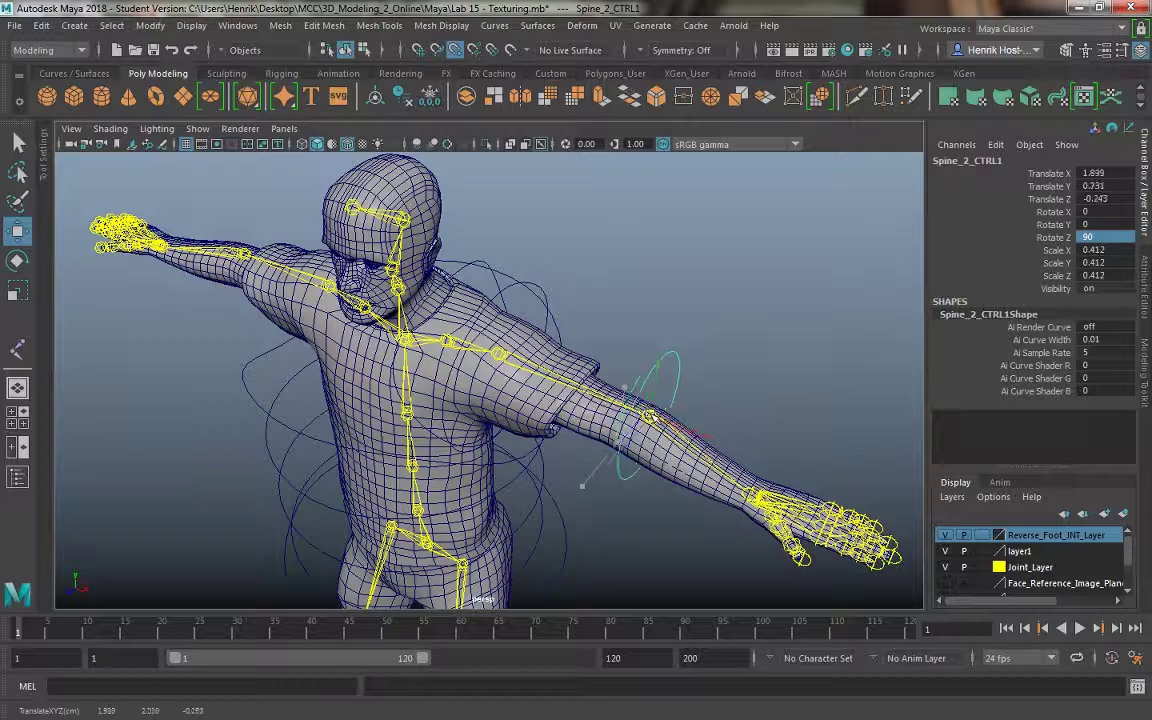
pyautogui.keyDown('alt'); pyautogui.moveTo(590, 372); pyautogui.dragTo(797, 332); pyautogui.keyUp('alt')
pyautogui.click(756, 296)
pyautogui.click(626, 308)
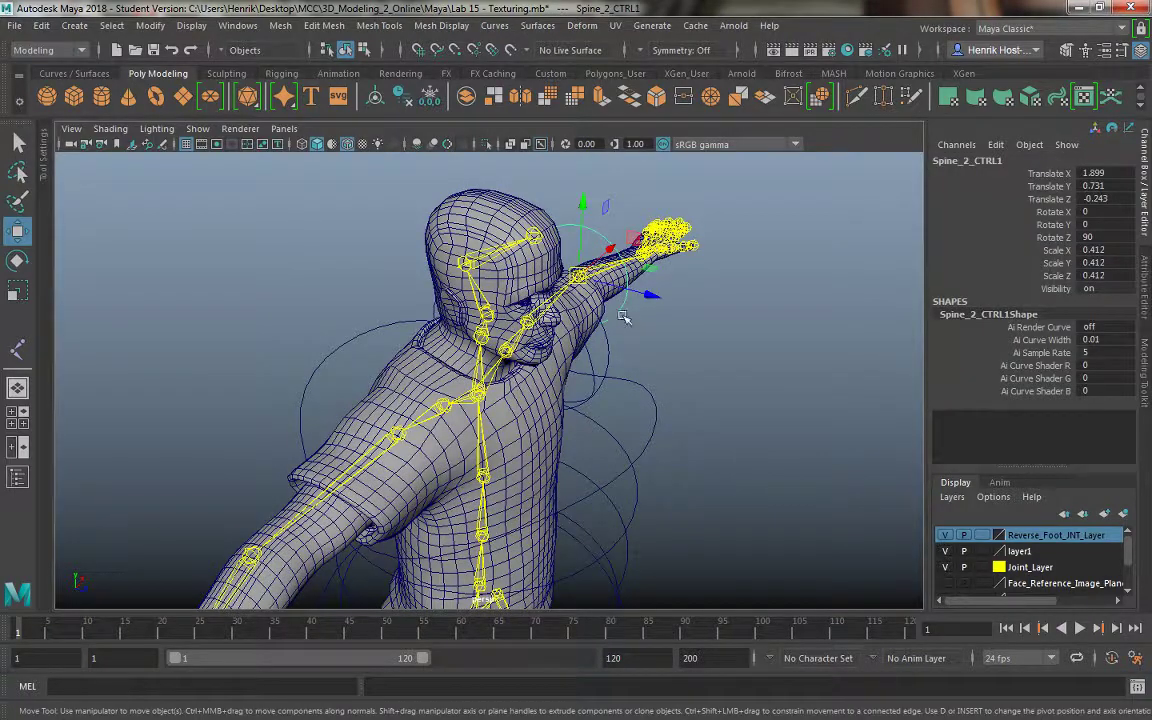
# Reshape the elbow curve around the arm by repositioning its front and rear control vertices, and return it to object mode.
pyautogui.keyDown('alt'); pyautogui.moveTo(623, 317); pyautogui.dragTo(590, 280); pyautogui.keyUp('alt')
pyautogui.moveTo(590, 280); pyautogui.dragTo(475, 262, button='right')
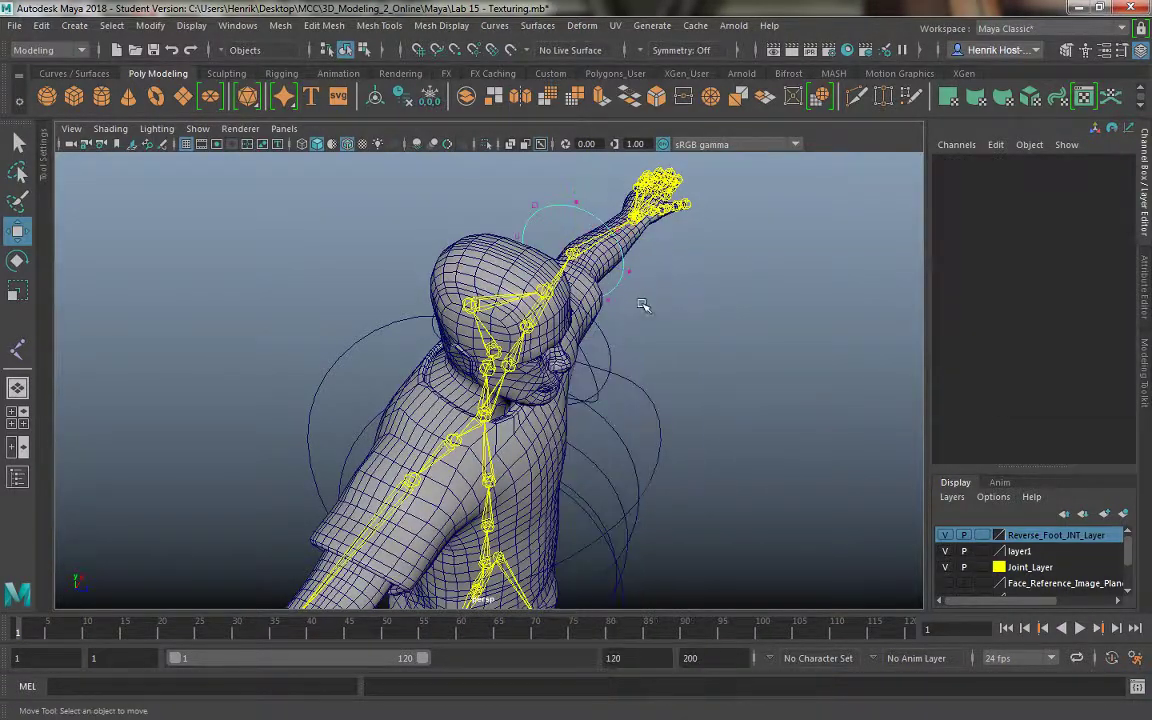
pyautogui.moveTo(607, 288); pyautogui.dragTo(619, 265)
pyautogui.keyDown('alt'); pyautogui.moveTo(655, 319); pyautogui.dragTo(815, 312); pyautogui.keyUp('alt')
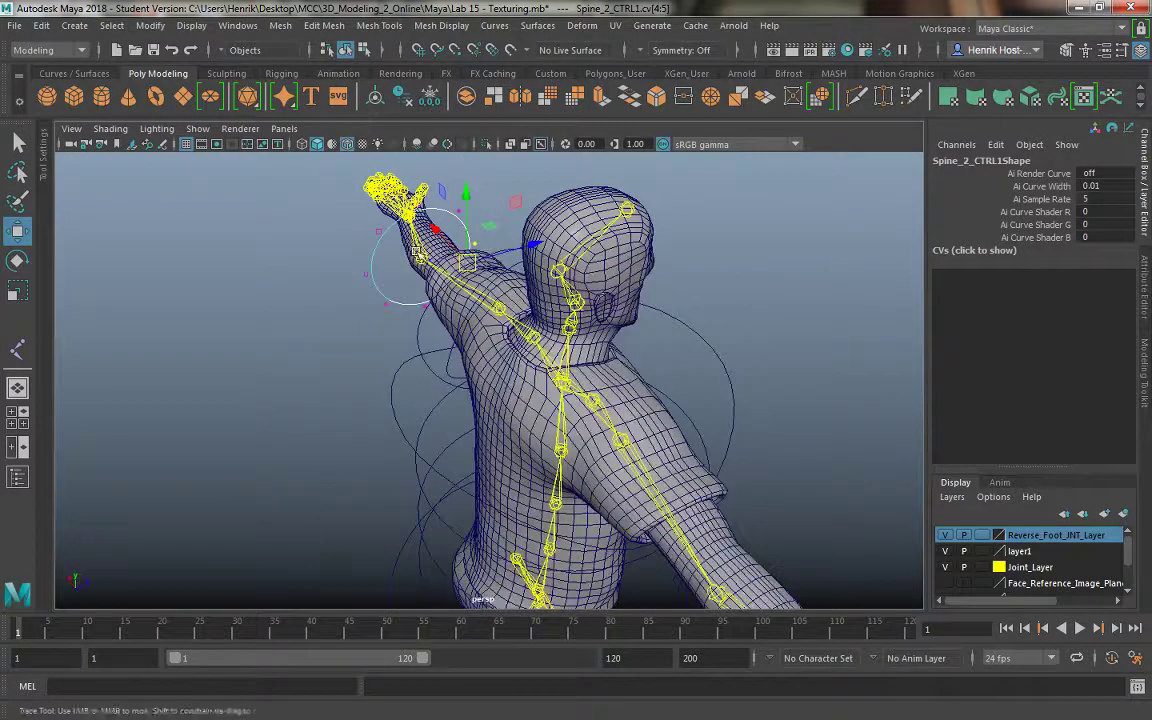
pyautogui.keyDown('alt'); pyautogui.moveTo(438, 195); pyautogui.dragTo(484, 262, button='middle'); pyautogui.keyUp('alt')
pyautogui.keyDown('shift'); pyautogui.moveTo(530, 292); pyautogui.dragTo(532, 293); pyautogui.keyUp('shift')
pyautogui.keyDown('alt'); pyautogui.moveTo(726, 300); pyautogui.dragTo(586, 388); pyautogui.keyUp('alt')
pyautogui.rightClick(579, 366)
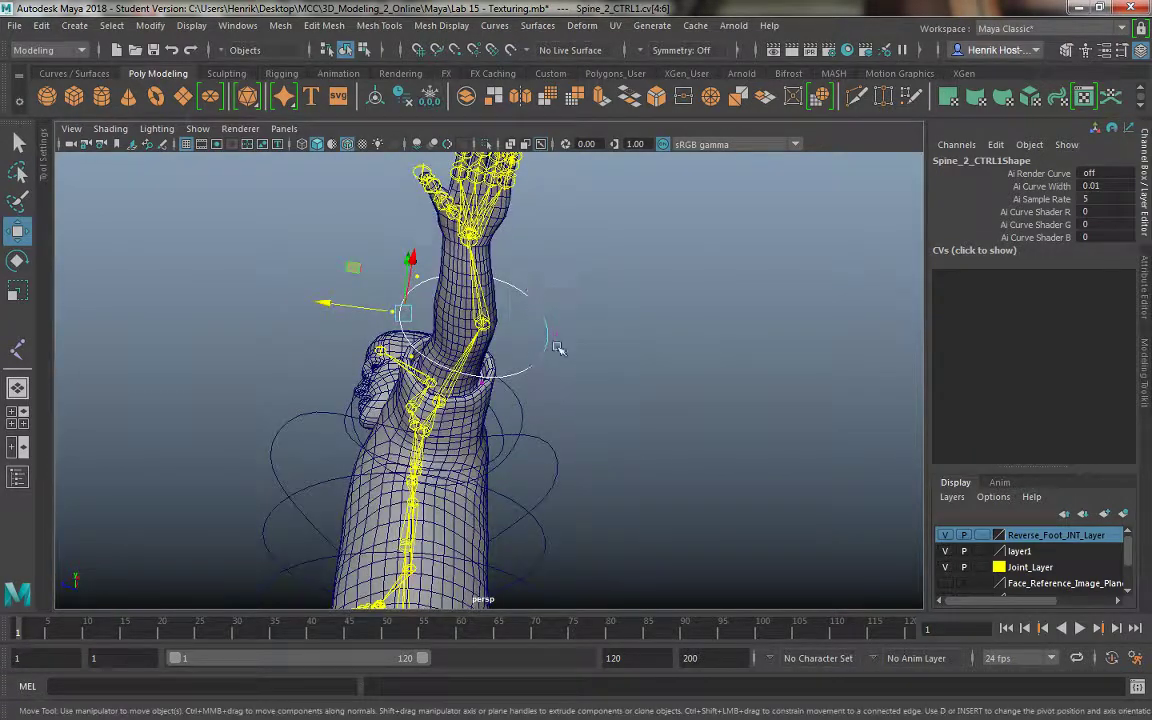
pyautogui.moveTo(558, 347); pyautogui.dragTo(452, 333)
pyautogui.moveTo(544, 332); pyautogui.dragTo(558, 364)
pyautogui.moveTo(564, 354); pyautogui.dragTo(622, 287, button='right')
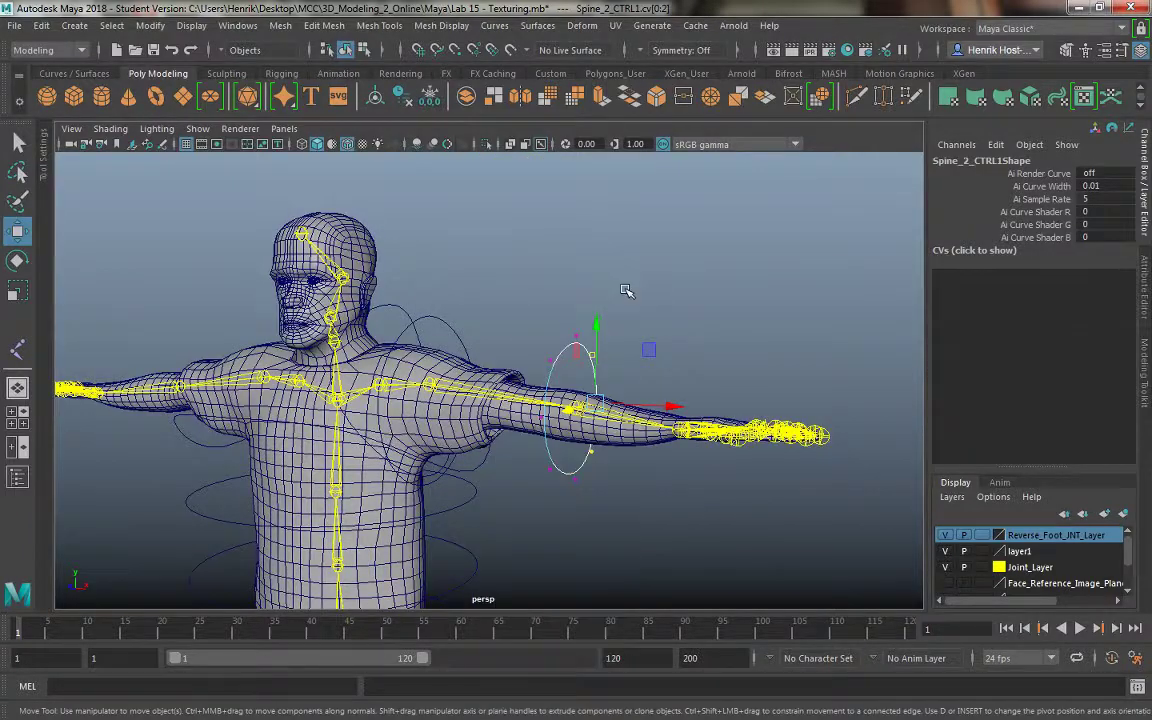
pyautogui.click(626, 290)
# Rename the elbow curve as L_Elbow_CTRL.
pyautogui.keyDown('alt'); pyautogui.moveTo(540, 346); pyautogui.dragTo(558, 352); pyautogui.keyUp('alt')
pyautogui.click(586, 353)
pyautogui.click(989, 159)
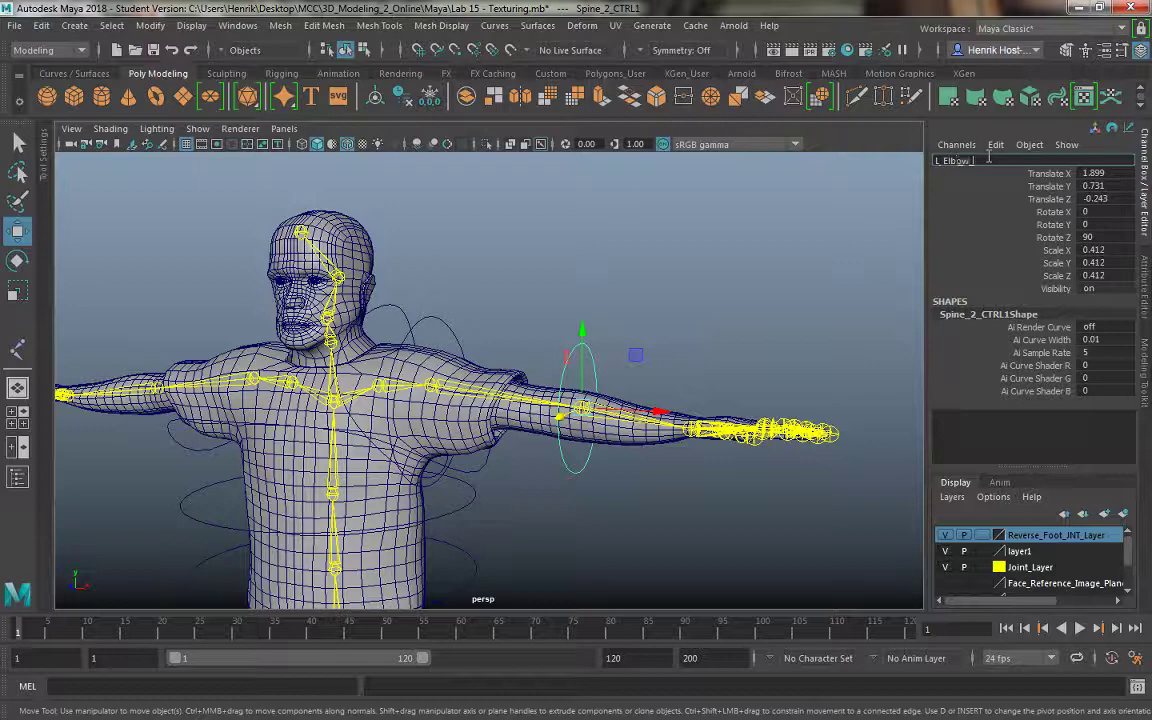
pyautogui.press('Return')
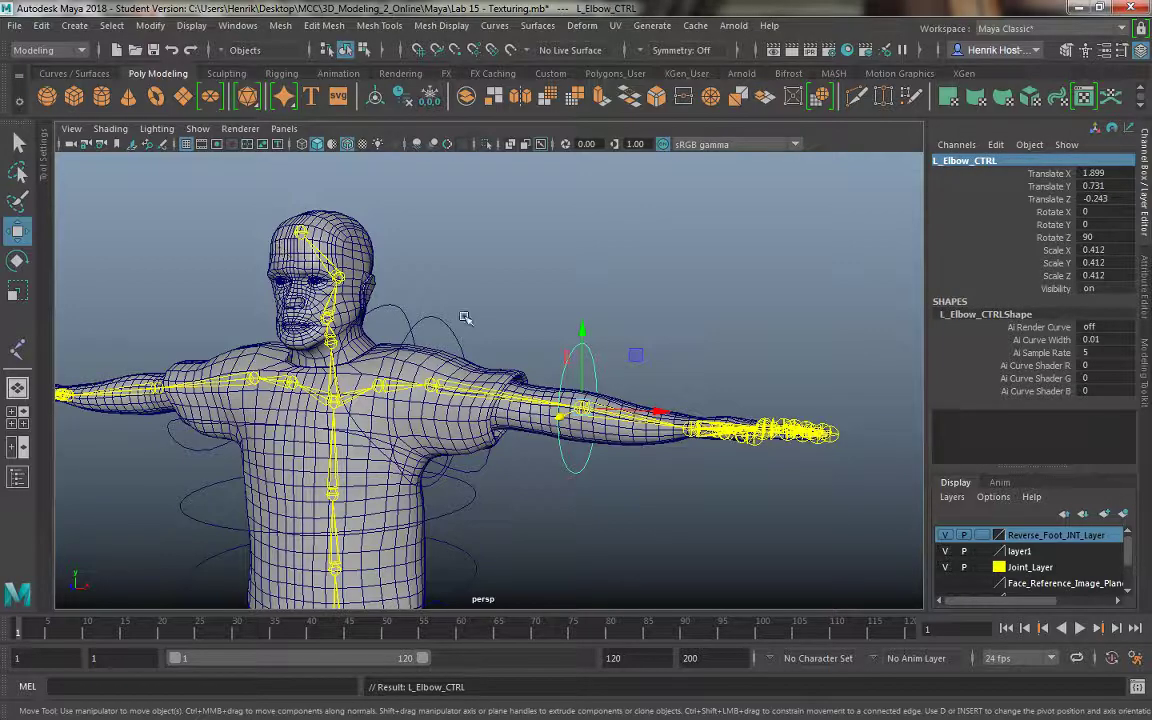
# Duplicate Spine_2_CTRL and snap the copy onto the character's left wrist joint.
pyautogui.keyDown('alt'); pyautogui.moveTo(524, 289); pyautogui.dragTo(530, 182, button='middle'); pyautogui.keyUp('alt')
pyautogui.keyDown('alt'); pyautogui.moveTo(512, 374); pyautogui.dragTo(528, 371); pyautogui.keyUp('alt')
pyautogui.click(472, 414)
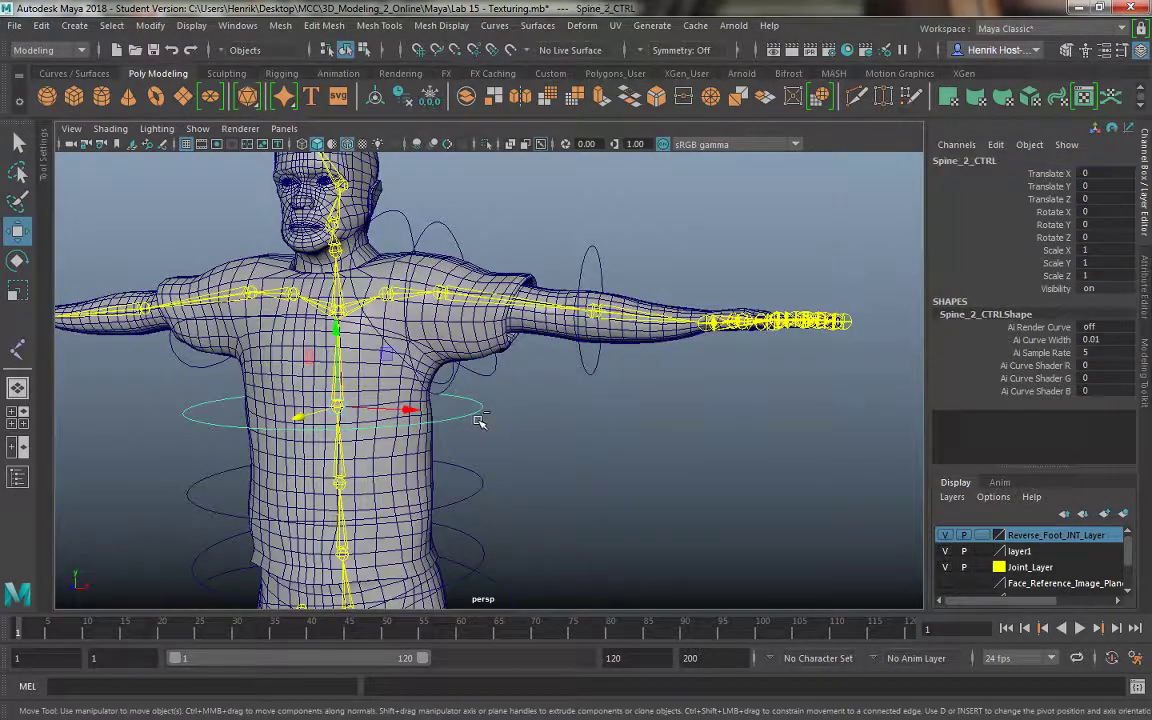
pyautogui.hotkey('ctrl', 'd')
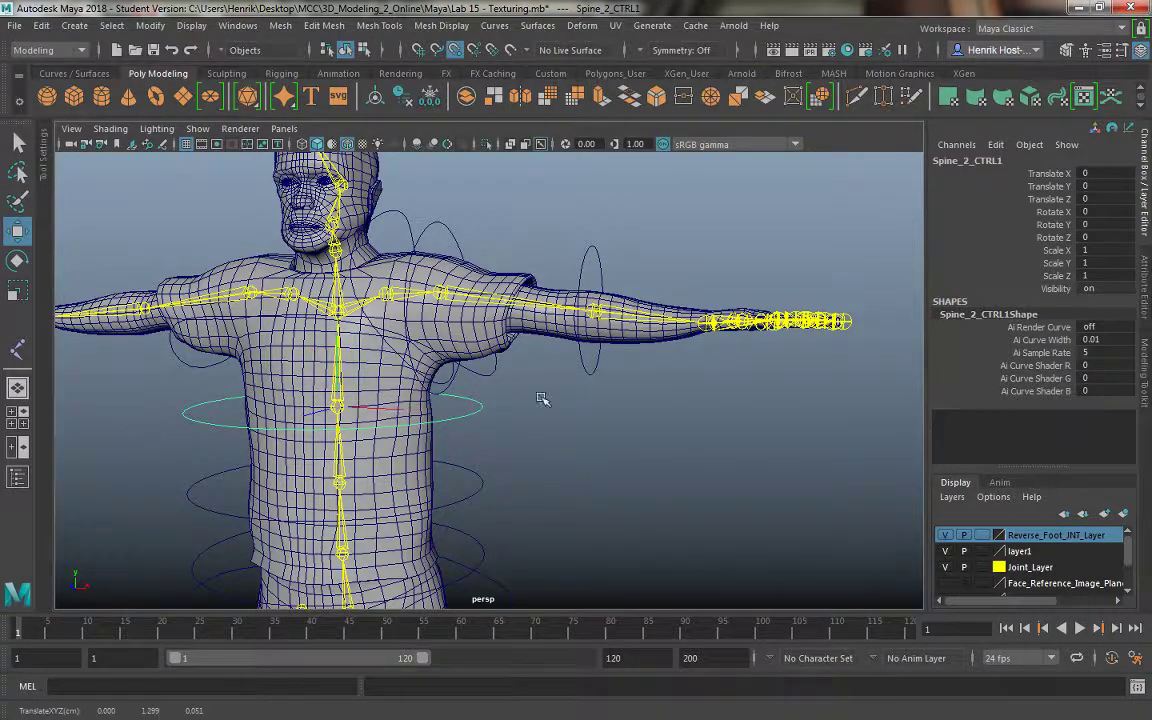
pyautogui.moveTo(540, 398); pyautogui.dragTo(709, 330, button='middle')
pyautogui.press('f')
pyautogui.keyDown('alt'); pyautogui.moveTo(598, 434); pyautogui.dragTo(535, 501); pyautogui.keyUp('alt')
pyautogui.moveTo(489, 382); pyautogui.dragTo(497, 367)
# Set the wrist curve's Z rotation to 90.
pyautogui.keyDown('alt'); pyautogui.moveTo(547, 328); pyautogui.dragTo(484, 415); pyautogui.keyUp('alt')
pyautogui.keyDown('alt'); pyautogui.moveTo(484, 415); pyautogui.dragTo(650, 560, button='right'); pyautogui.keyUp('alt')
pyautogui.keyDown('alt'); pyautogui.moveTo(510, 430); pyautogui.dragTo(551, 433); pyautogui.keyUp('alt')
pyautogui.press('e')
pyautogui.click(1111, 238)
pyautogui.write('9')
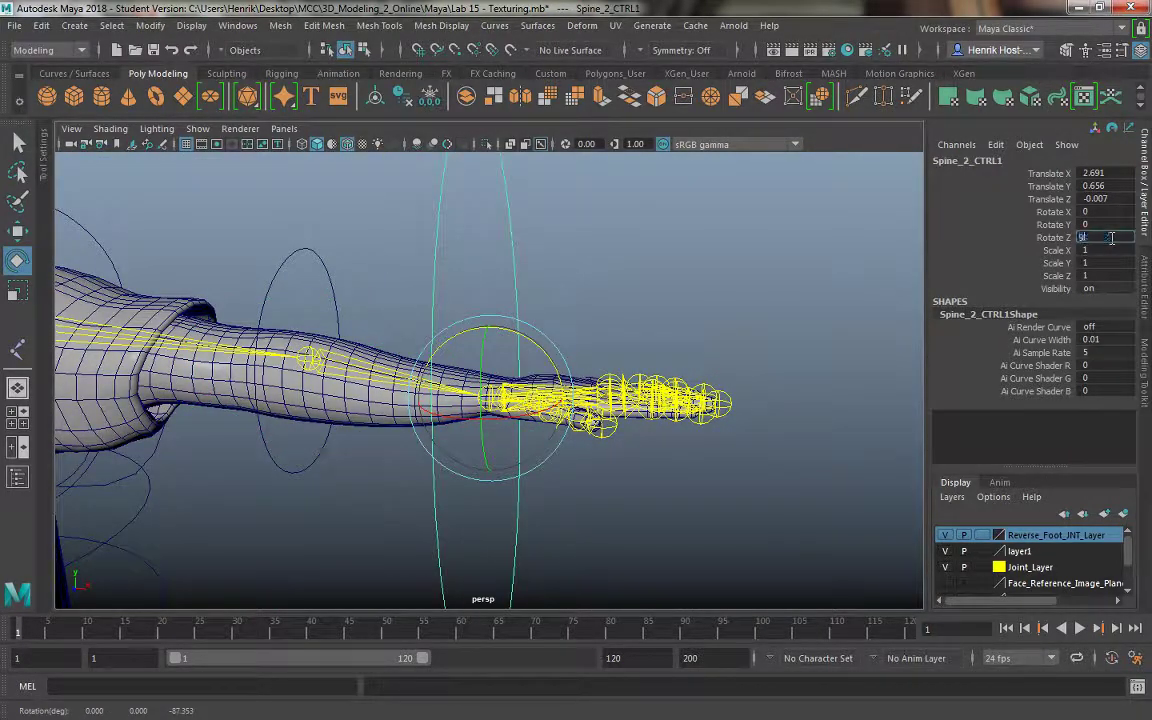
pyautogui.write('0')
pyautogui.press('Return')
# Scale the wrist curve uniformly to about 0.343 so it fits around the wrist.
pyautogui.keyDown('alt'); pyautogui.moveTo(664, 285); pyautogui.dragTo(590, 300); pyautogui.keyUp('alt')
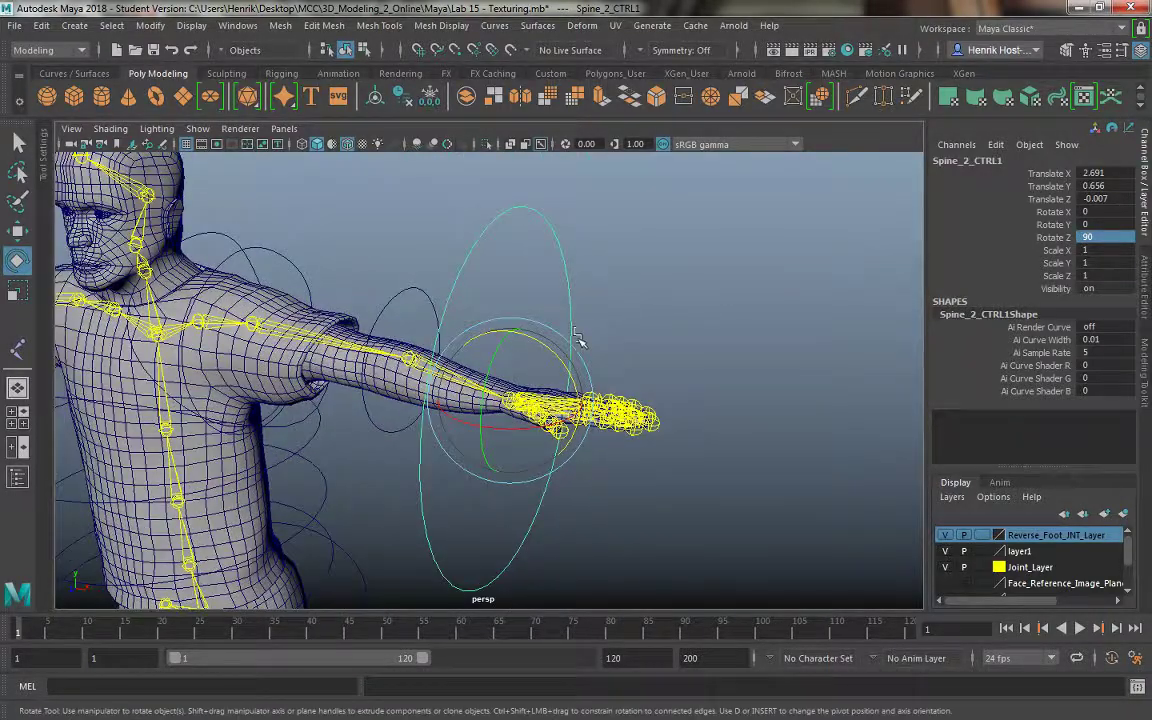
pyautogui.press('r')
pyautogui.moveTo(508, 401); pyautogui.dragTo(580, 400)
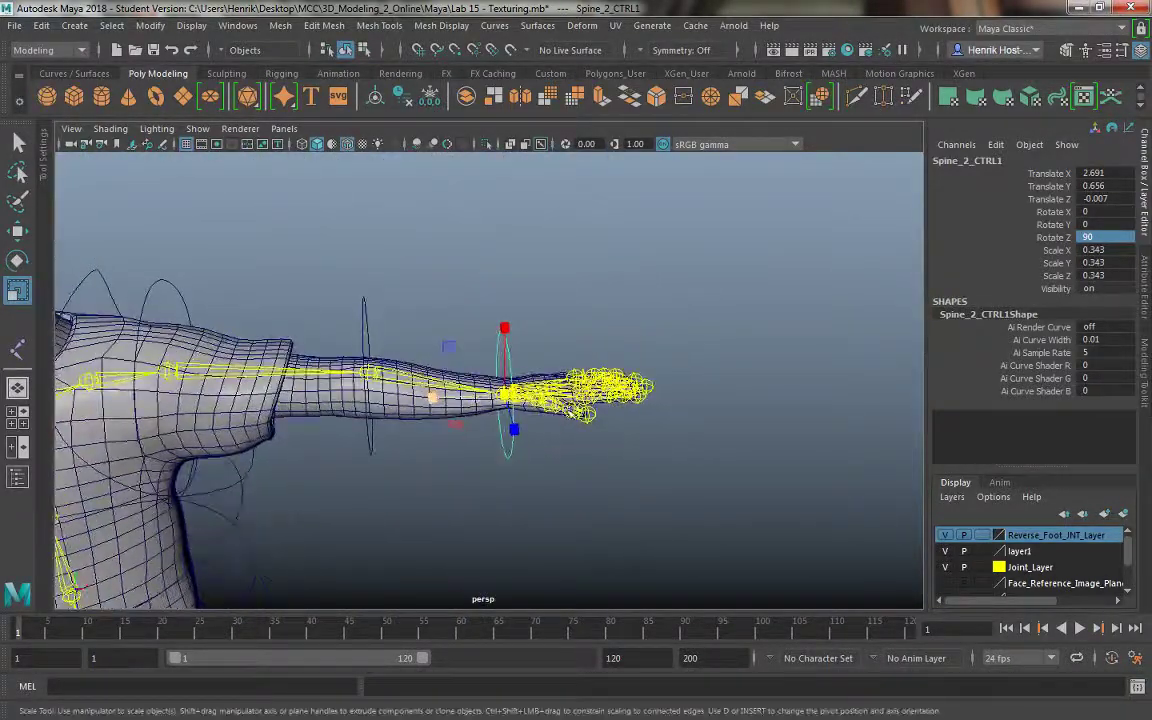
pyautogui.keyDown('alt'); pyautogui.moveTo(510, 370); pyautogui.dragTo(412, 332); pyautogui.keyUp('alt')
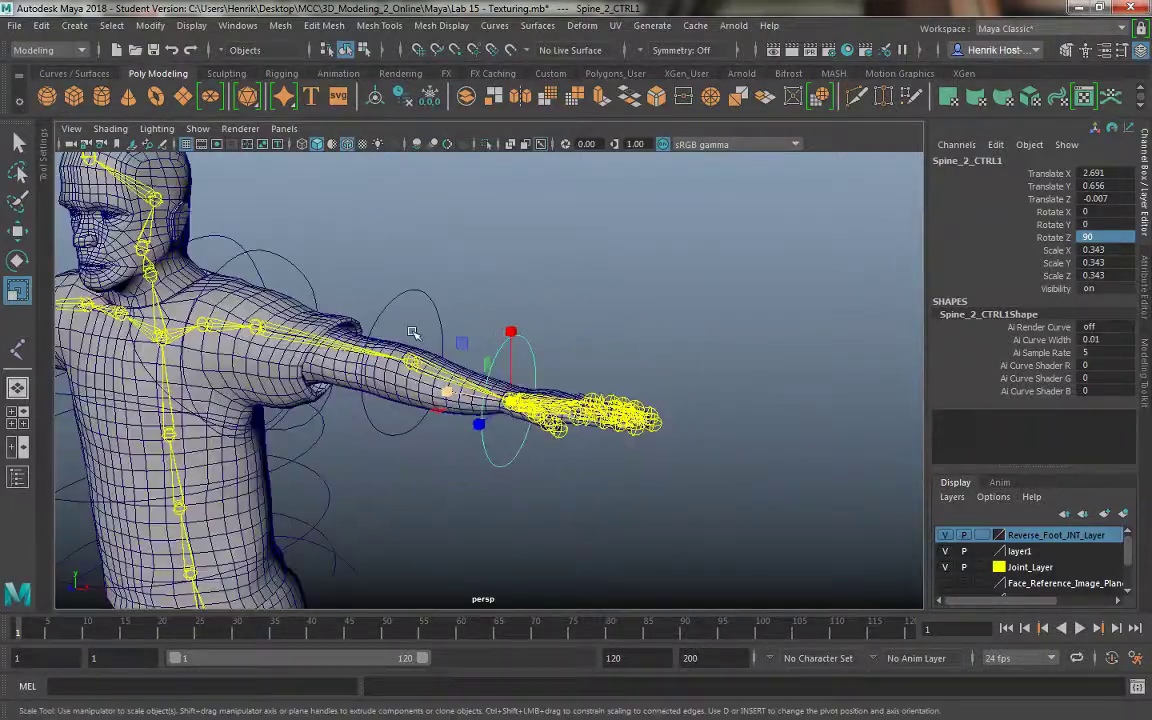
pyautogui.keyDown('alt'); pyautogui.moveTo(560, 424); pyautogui.dragTo(933, 186); pyautogui.keyUp('alt')
# Rename the wrist curve as L_Wrist_CTRL.
pyautogui.doubleClick(966, 161)
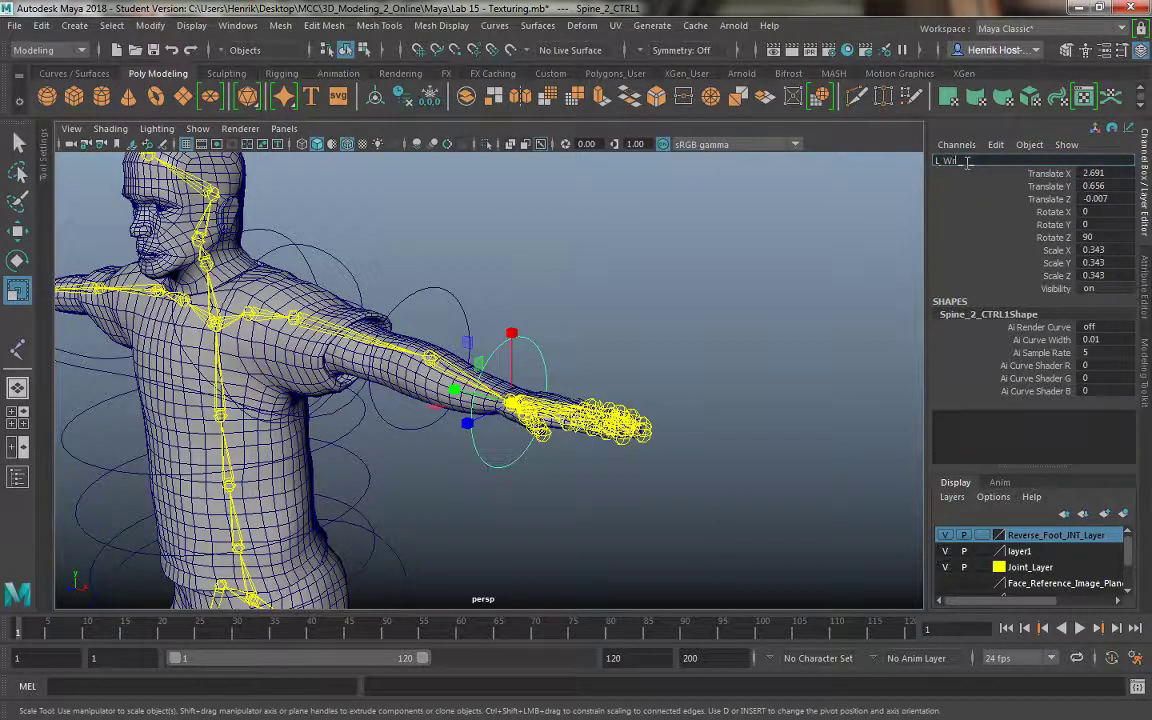
pyautogui.write('L_Wrist_CTRL')
pyautogui.press('Return')
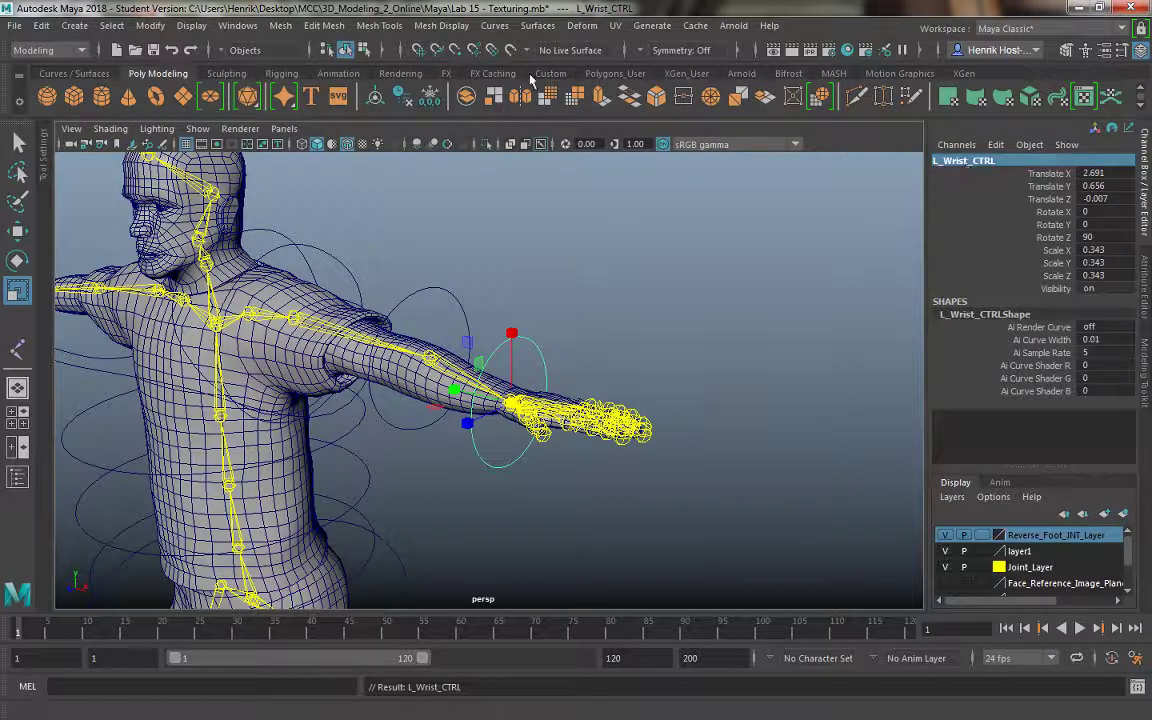
# Freeze the transformations of L_Wrist_CTRL, L_Elbow_CTRL and L_Shoulder_CTRL.
pyautogui.click(143, 28)
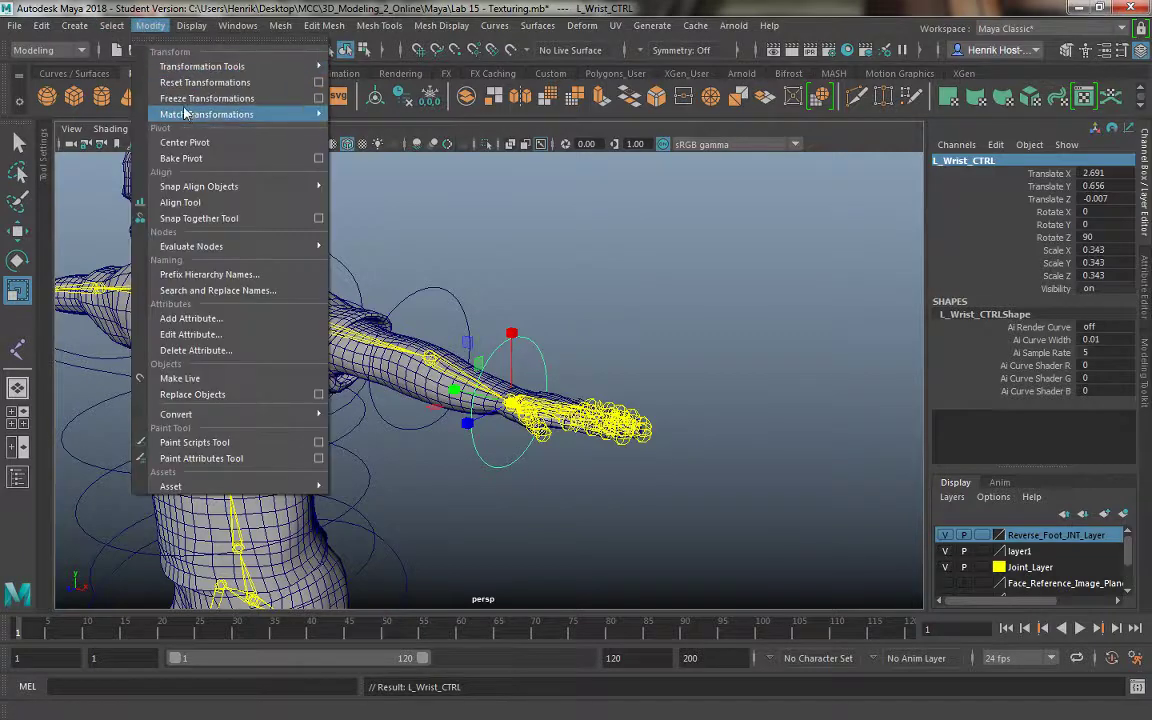
pyautogui.click(200, 98)
pyautogui.click(438, 300)
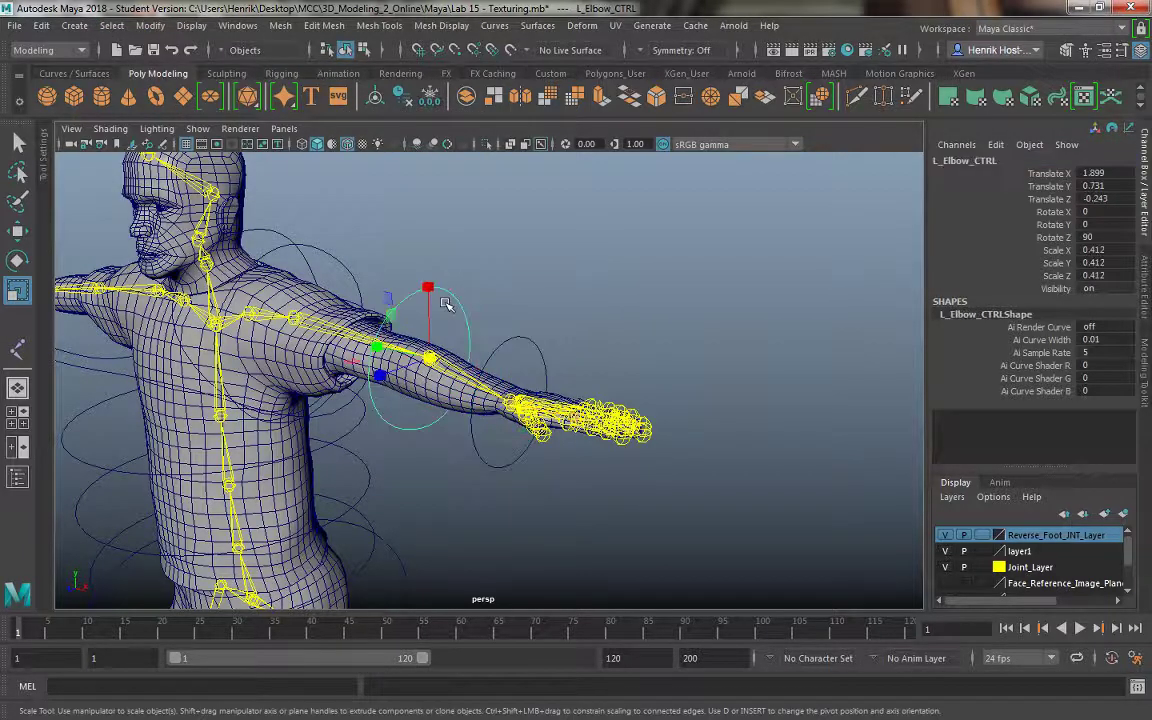
pyautogui.press('g')
pyautogui.click(303, 233)
pyautogui.press('g')
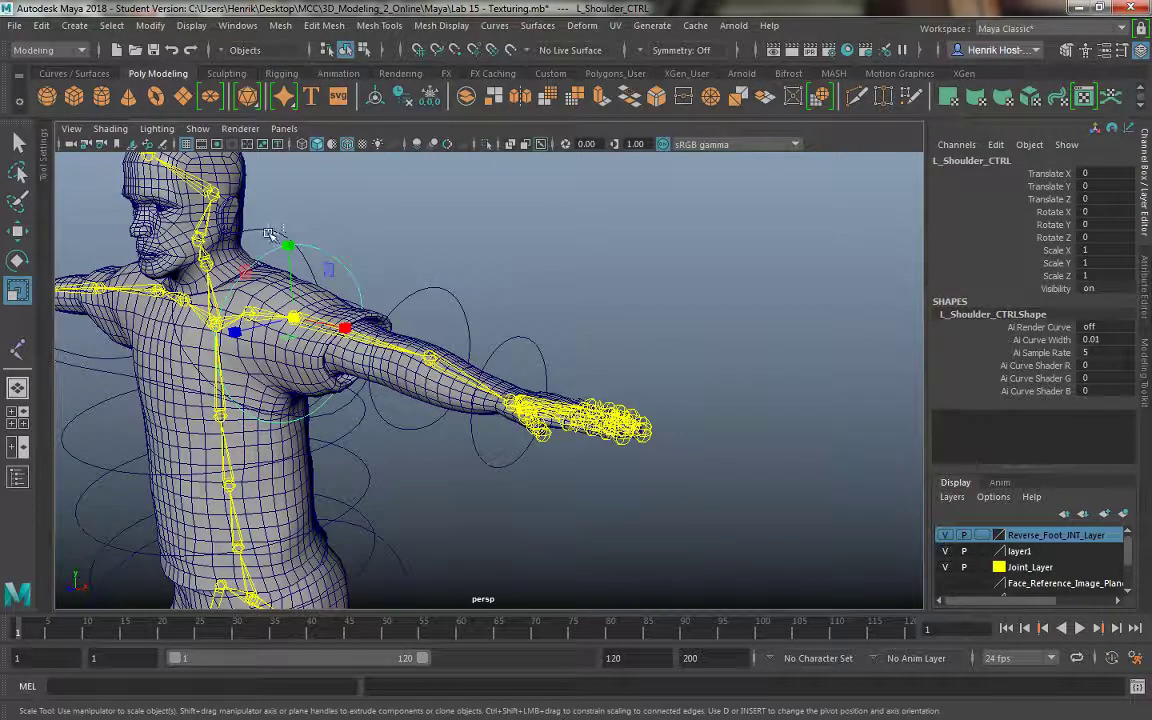
# Duplicate L_Clav_CTRL and set the copy's X scale to -1 to mirror it.
pyautogui.click(243, 212)
pyautogui.keyDown('alt'); pyautogui.moveTo(292, 210); pyautogui.dragTo(484, 430); pyautogui.keyUp('alt')
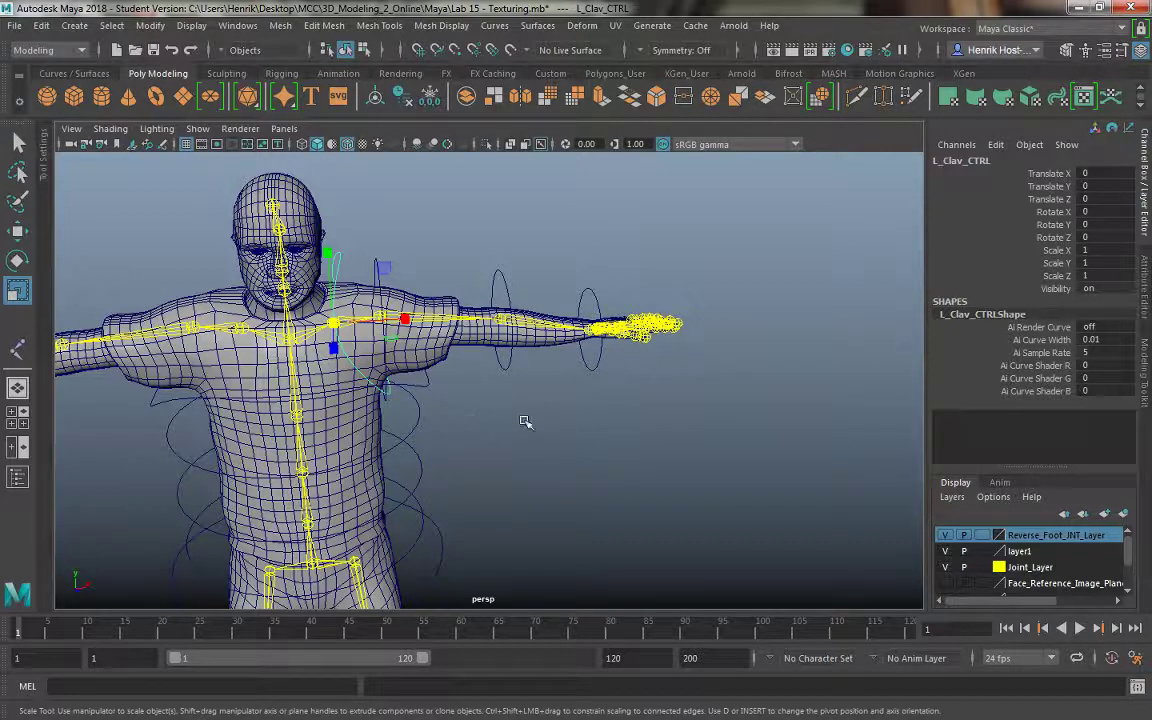
pyautogui.moveTo(495, 421)
pyautogui.keyDown('alt'); pyautogui.mouseDown()
pyautogui.moveTo(447, 380)
pyautogui.moveTo(503, 421)
pyautogui.mouseUp(); pyautogui.keyUp('alt')
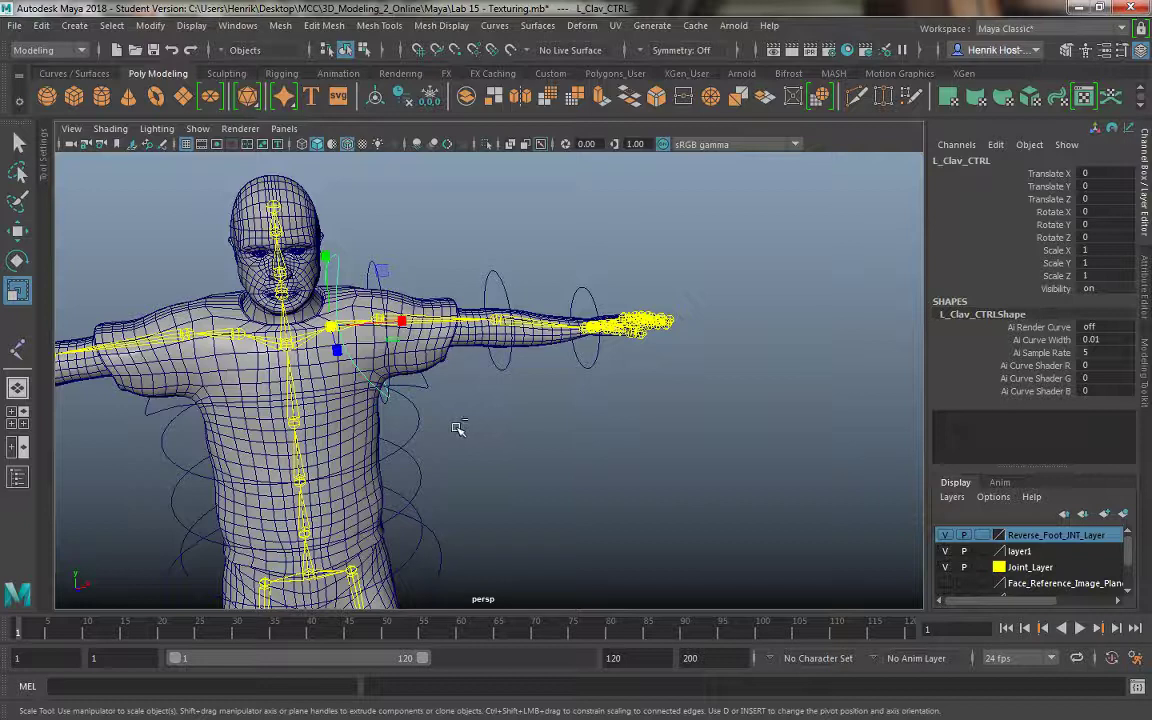
pyautogui.hotkey('ctrl', 'd')
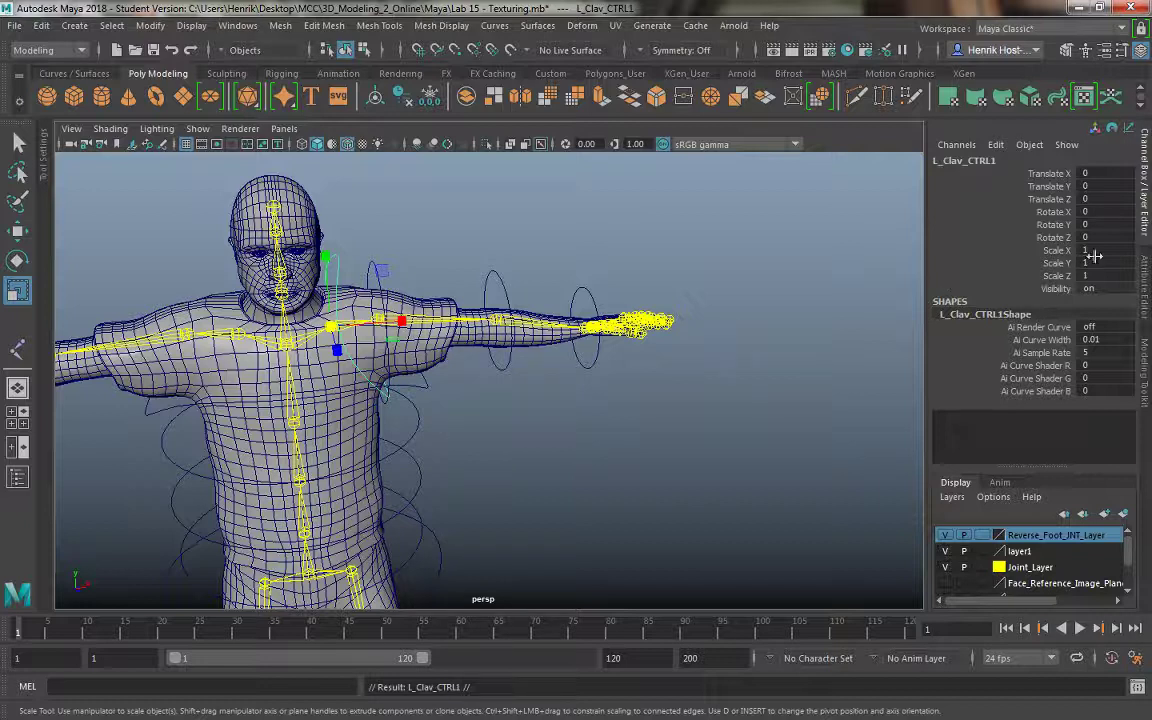
pyautogui.press('Return')
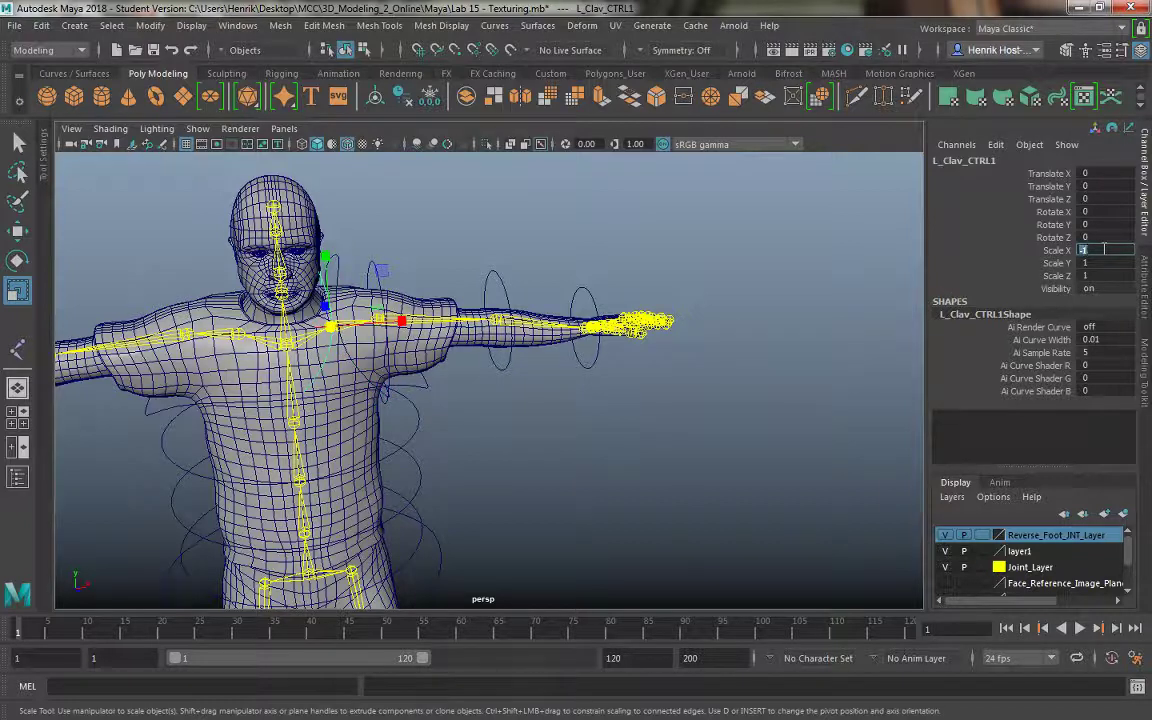
# Snap the mirrored clavicle curve onto the character's right clavicle joint and rename it as R_Clav_CTRL.
pyautogui.keyDown('alt'); pyautogui.moveTo(300, 440); pyautogui.dragTo(612, 437); pyautogui.keyUp('alt')
pyautogui.press('w')
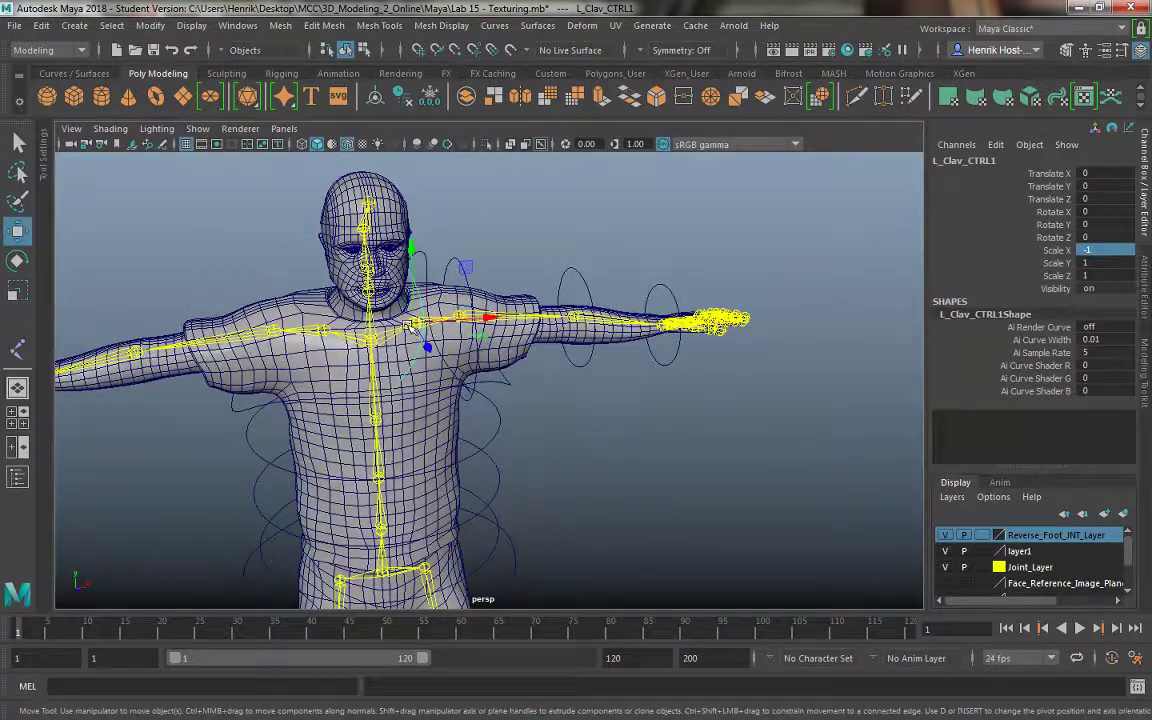
pyautogui.moveTo(412, 322); pyautogui.dragTo(397, 418)
pyautogui.hotkey('ctrl', 'z')
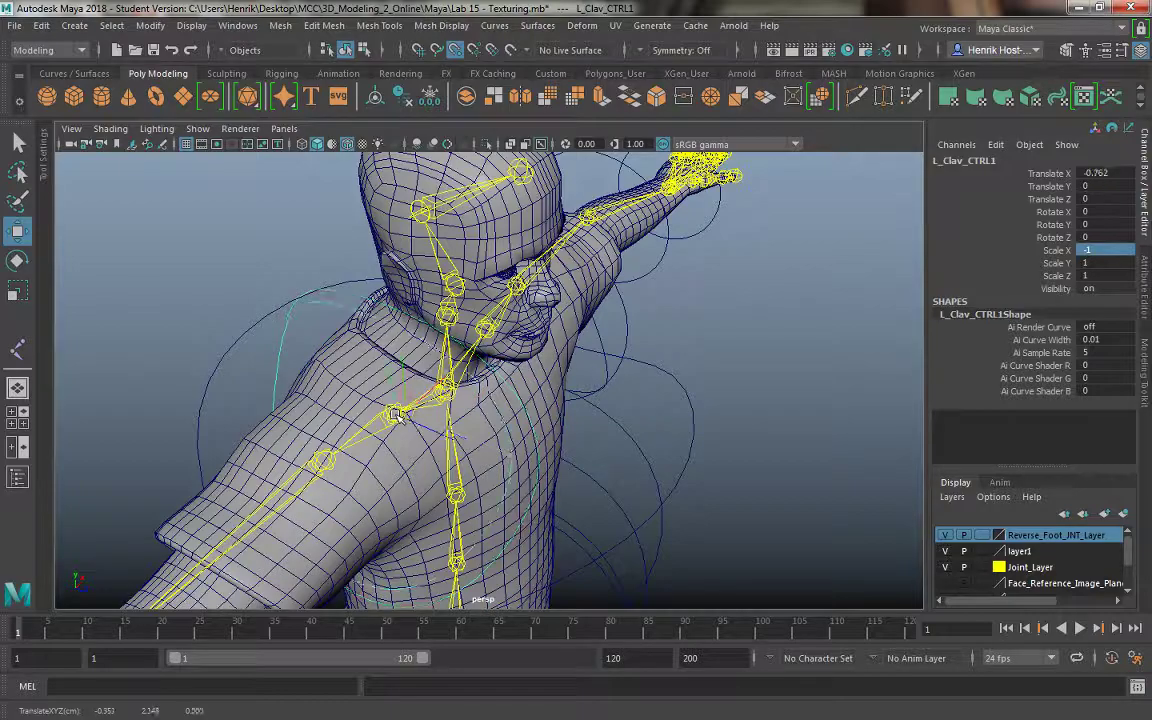
pyautogui.keyDown('alt'); pyautogui.moveTo(509, 437); pyautogui.dragTo(655, 305); pyautogui.keyUp('alt')
pyautogui.click(962, 160)
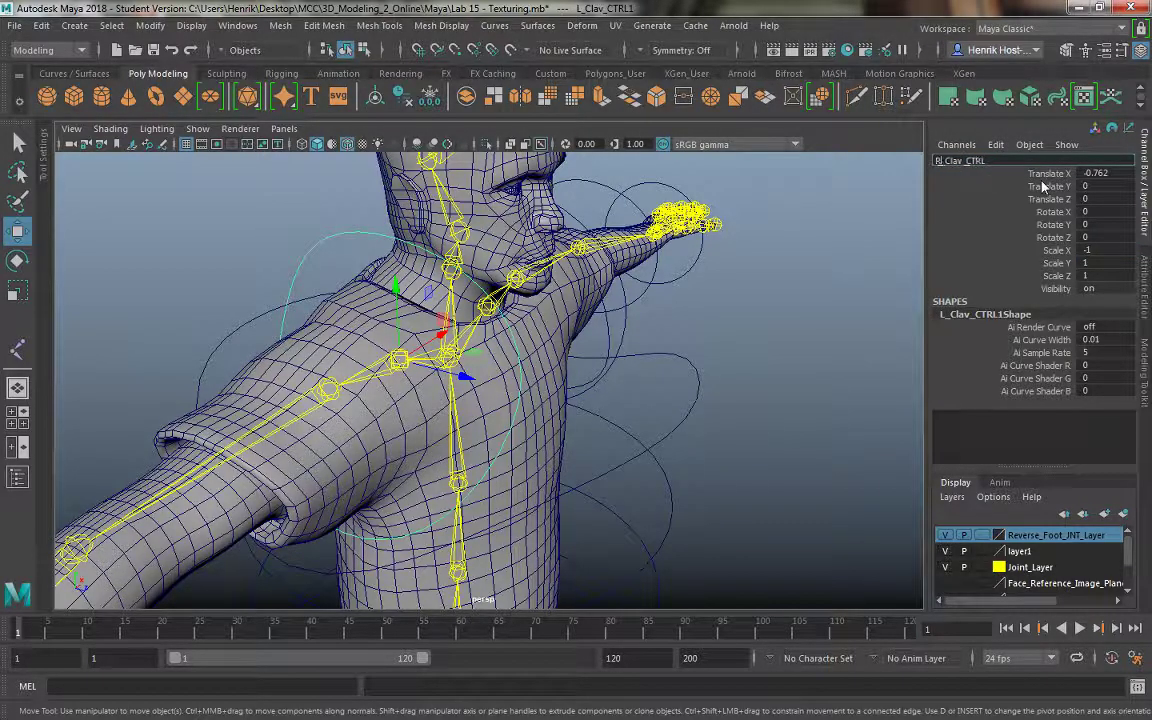
pyautogui.press('Return')
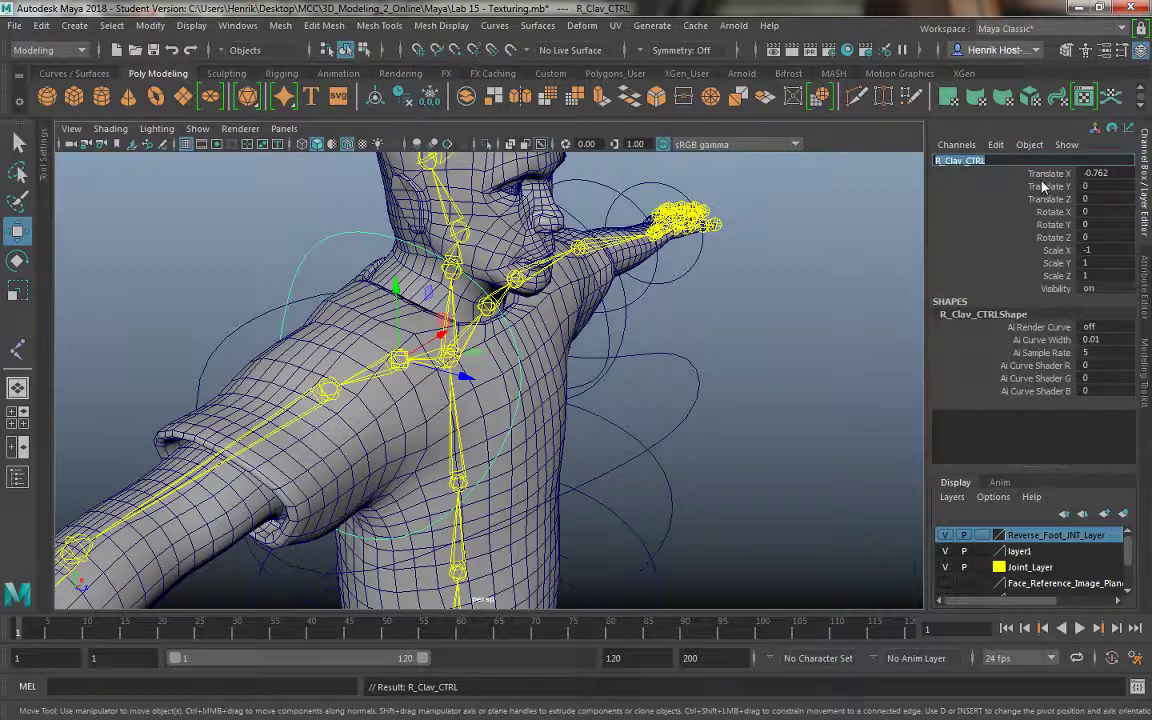
# Duplicate L_Shoulder_CTRL and set the copy's X scale to -1.
pyautogui.keyDown('alt'); pyautogui.moveTo(791, 291); pyautogui.dragTo(594, 354); pyautogui.keyUp('alt')
pyautogui.click(518, 250)
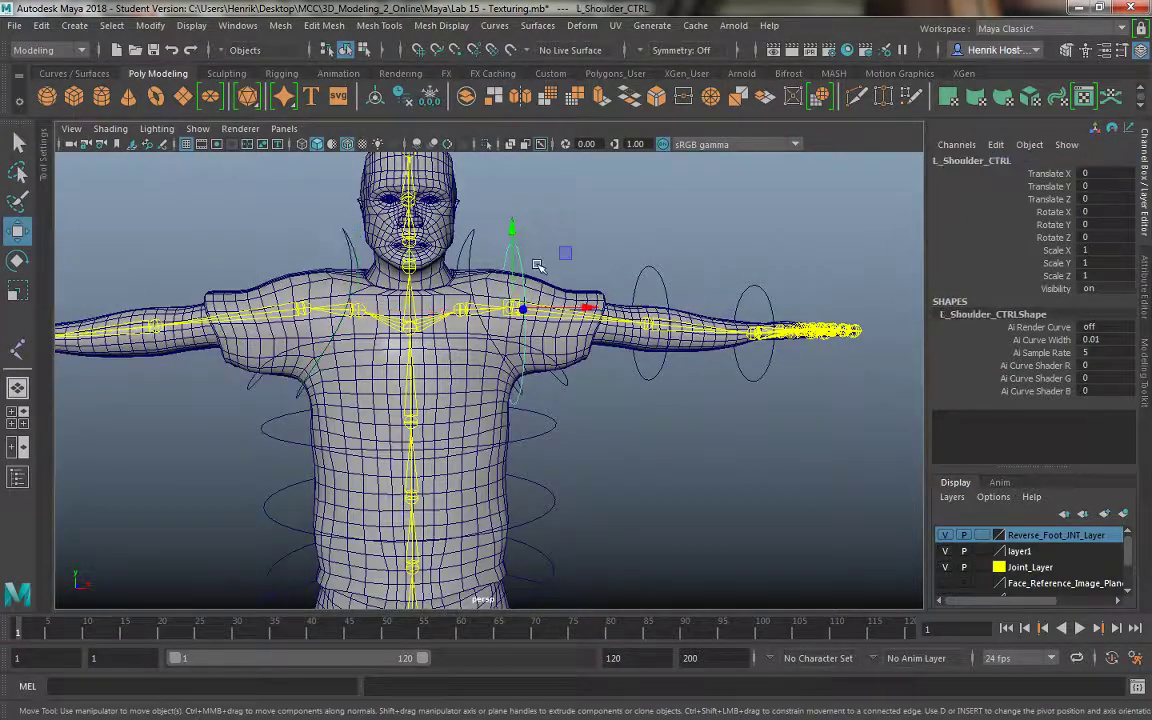
pyautogui.hotkey('ctrl', 'd')
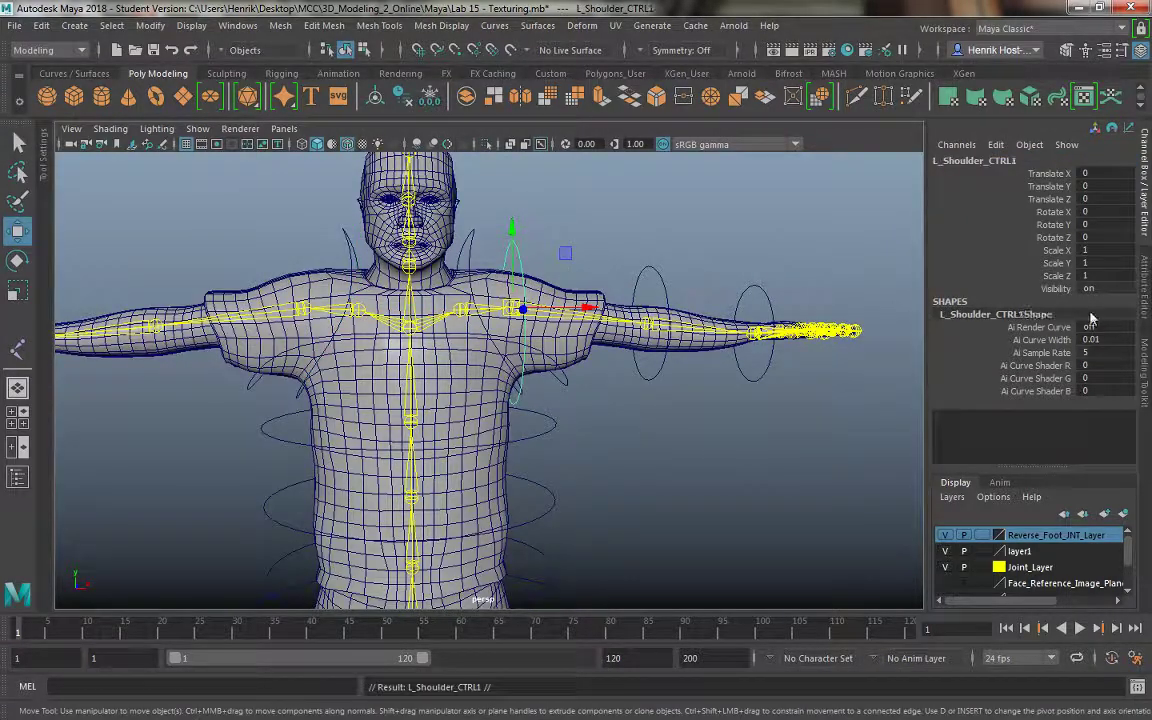
pyautogui.click(1104, 250)
pyautogui.write('-1')
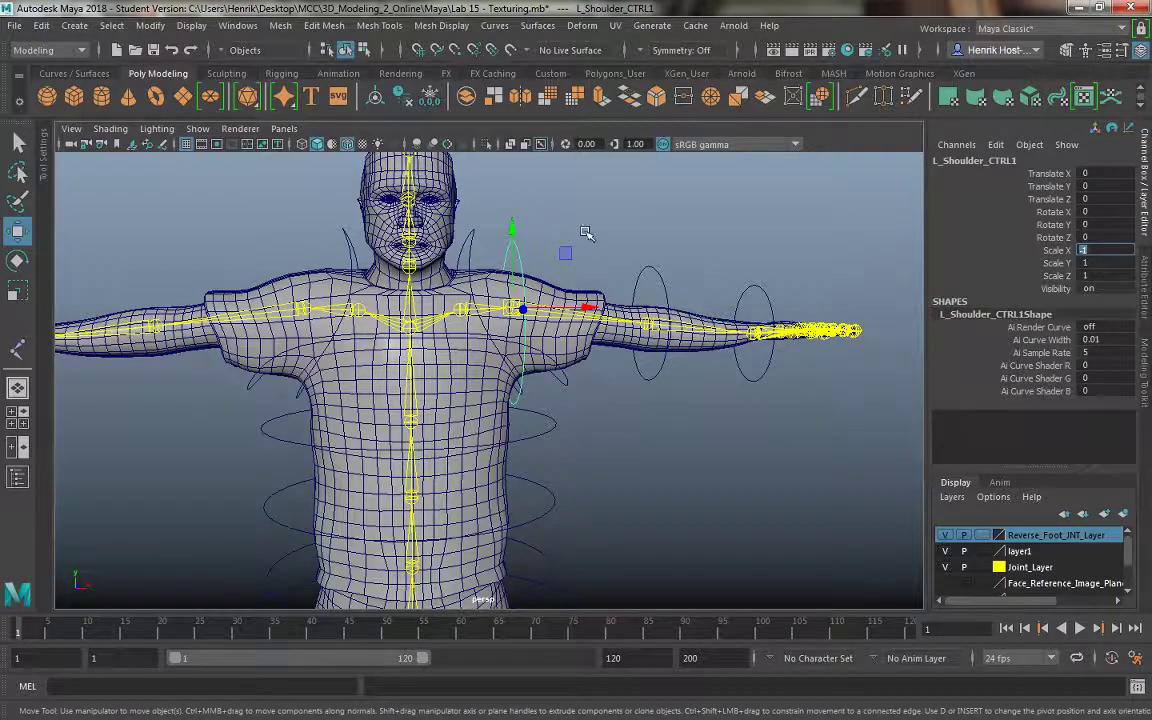
# Snap the mirrored shoulder curve onto the character's right shoulder joint.
pyautogui.keyDown('alt'); pyautogui.moveTo(652, 262); pyautogui.dragTo(703, 276, button='middle'); pyautogui.keyUp('alt')
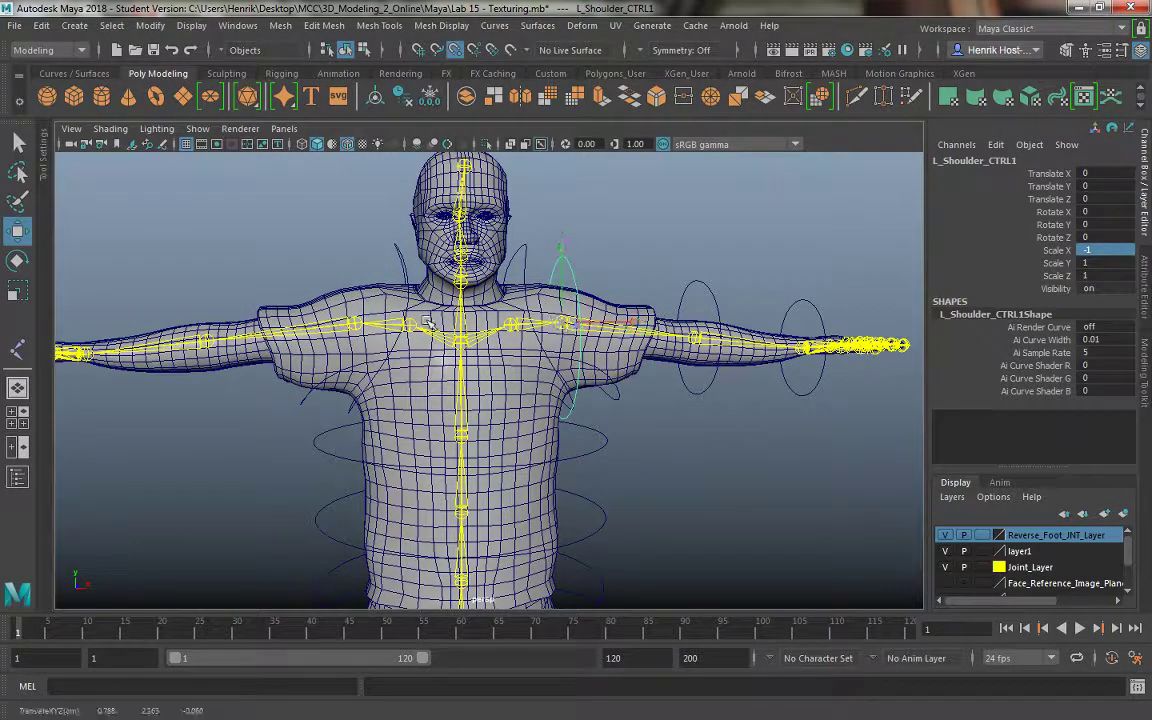
pyautogui.moveTo(565, 322); pyautogui.dragTo(310, 234)
pyautogui.keyDown('alt'); pyautogui.moveTo(714, 402); pyautogui.dragTo(654, 411); pyautogui.keyUp('alt')
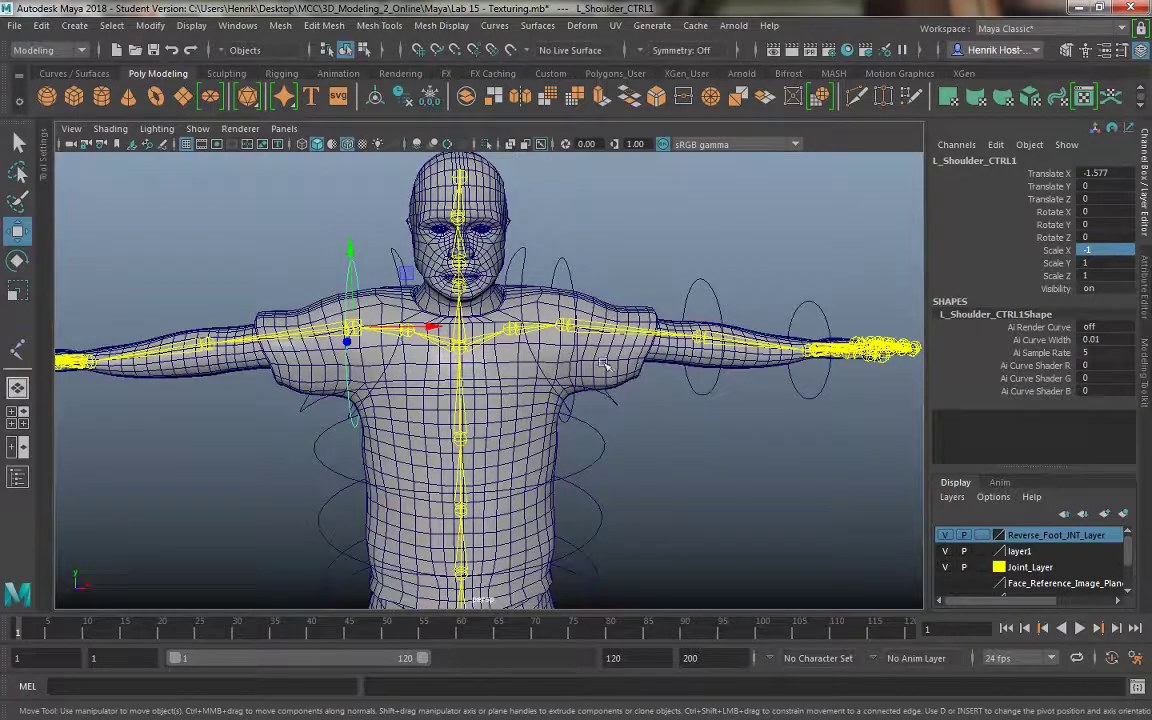
pyautogui.keyDown('alt'); pyautogui.moveTo(604, 366); pyautogui.dragTo(545, 392); pyautogui.keyUp('alt')
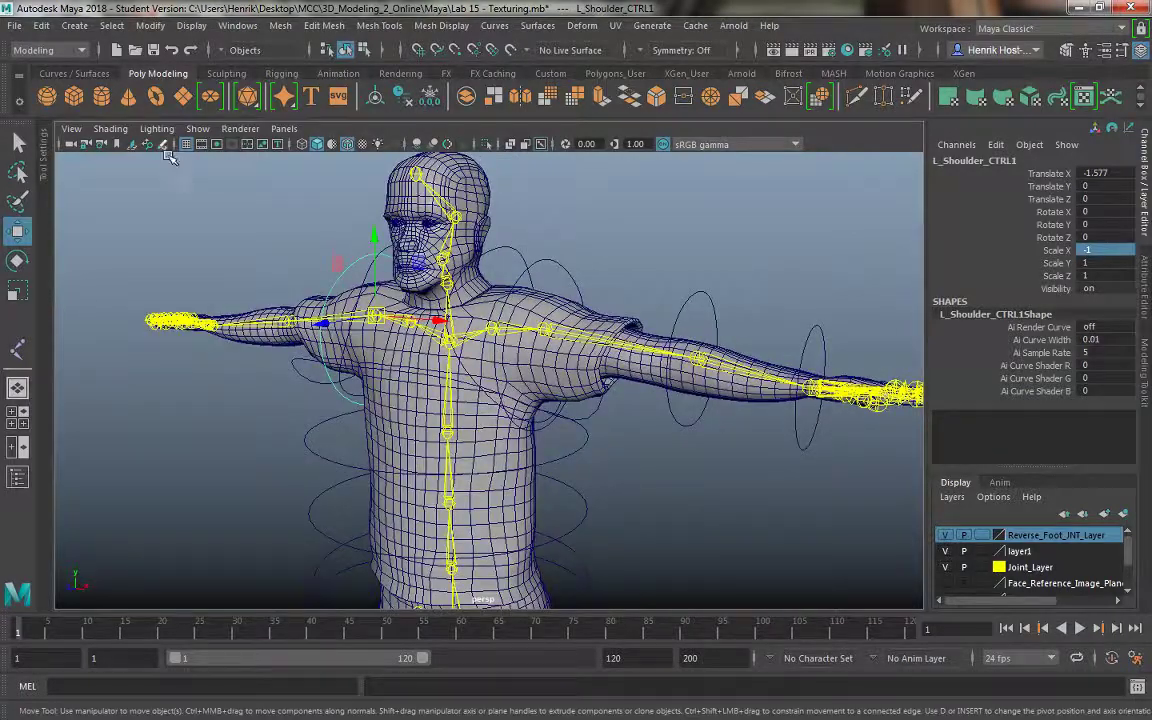
# Freeze the transformations of the mirrored shoulder curve and rename it as R_Shoulder_CTRL.
pyautogui.click(150, 25)
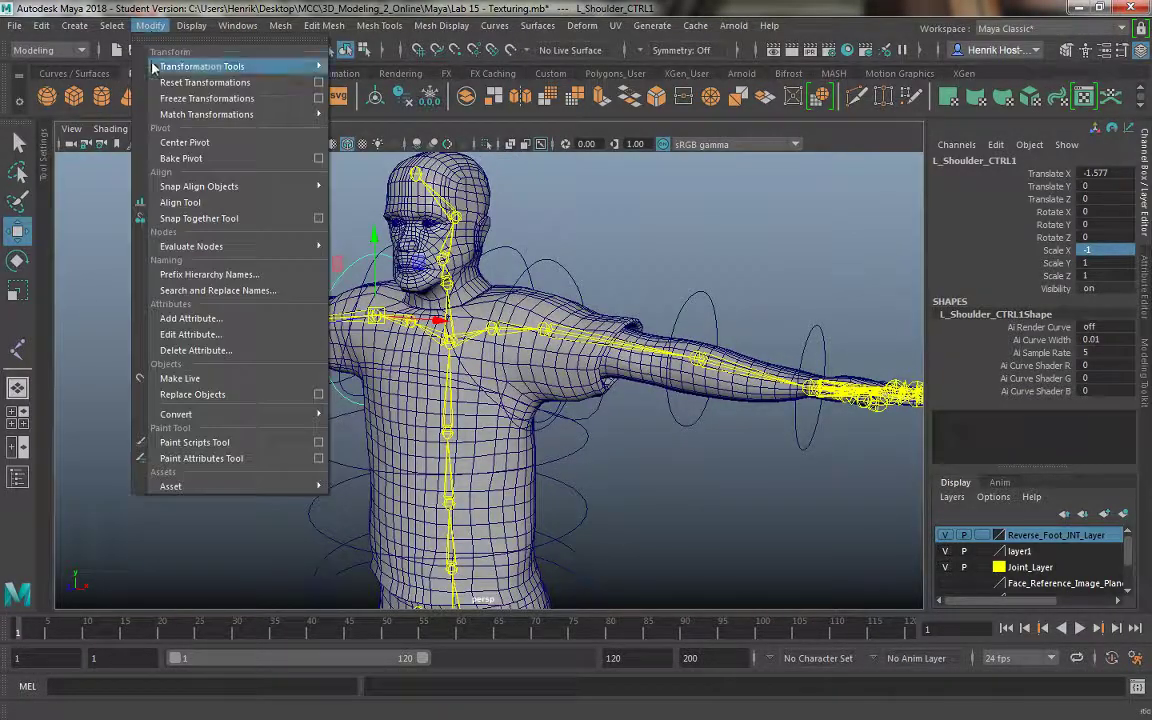
pyautogui.click(190, 98)
pyautogui.doubleClick(977, 161)
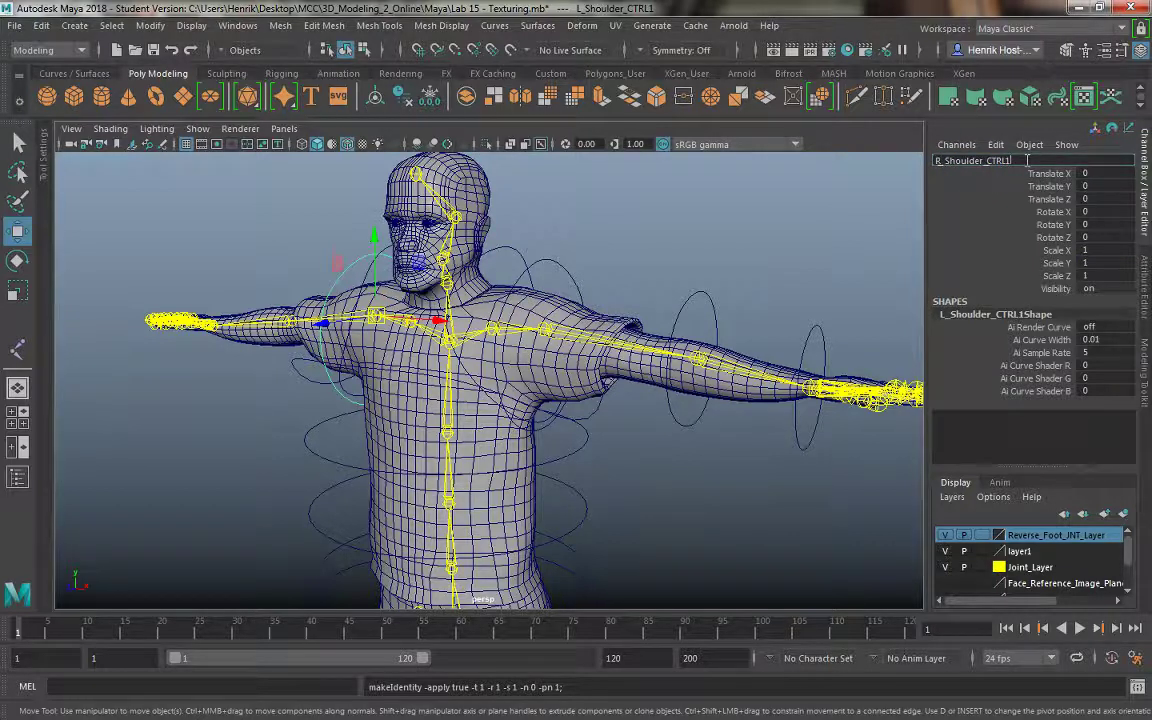
pyautogui.press('Return')
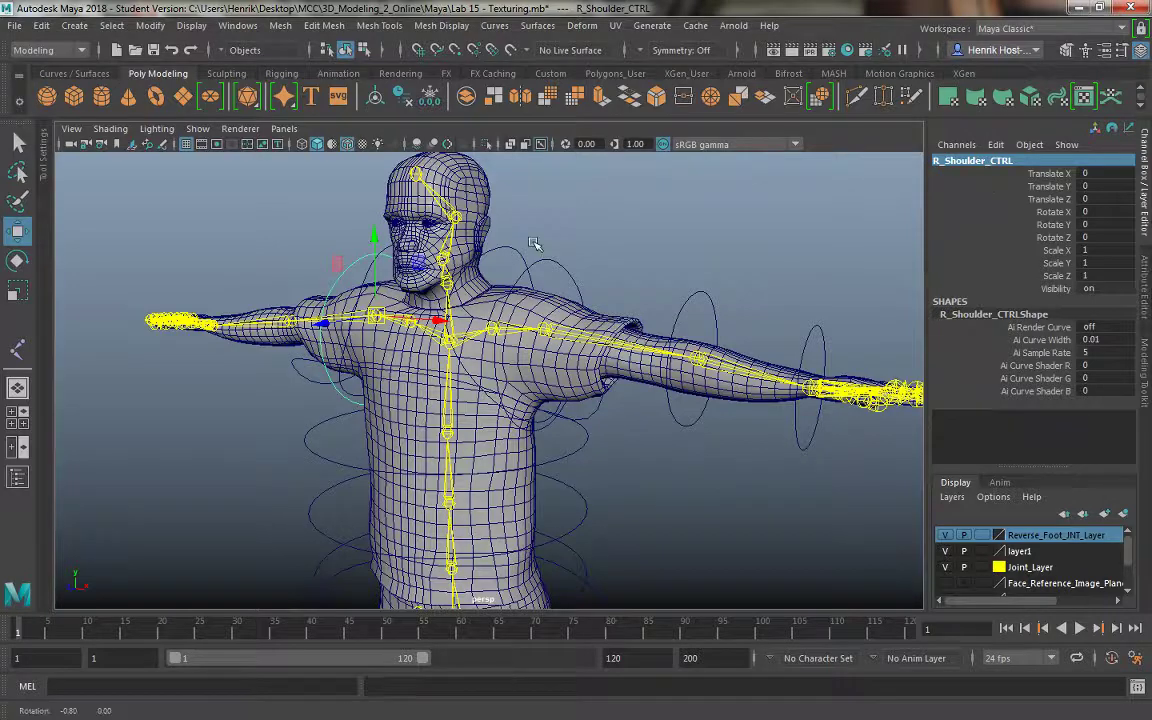
# Duplicate L_Elbow_CTRL and set the copy's X scale to -1.
pyautogui.keyDown('alt'); pyautogui.moveTo(479, 230); pyautogui.dragTo(641, 290); pyautogui.keyUp('alt')
pyautogui.click(703, 282)
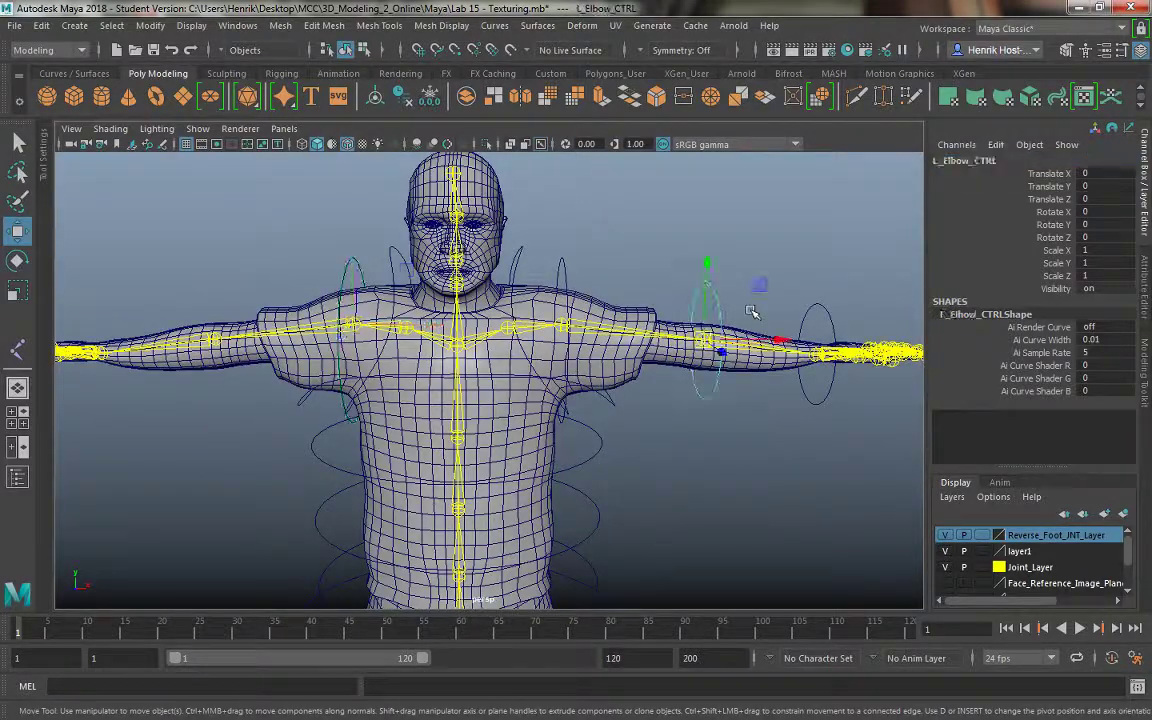
pyautogui.hotkey('ctrl', 'd')
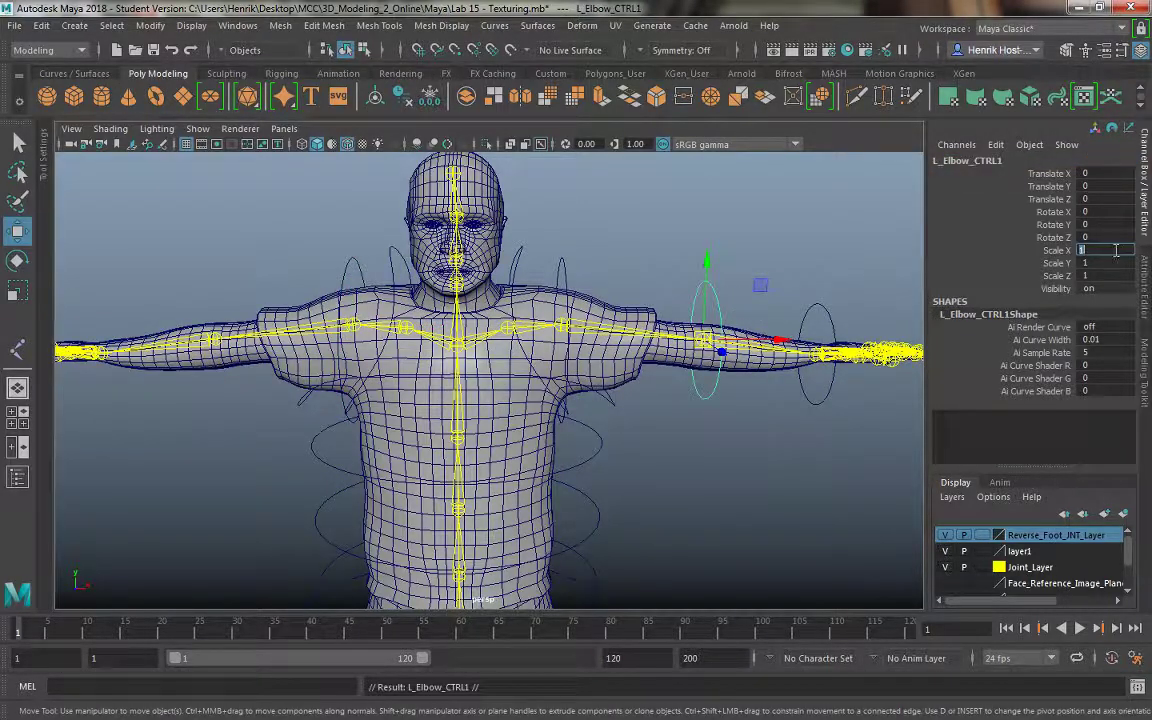
pyautogui.doubleClick(1116, 250)
pyautogui.press('Return')
# Snap the mirrored elbow curve onto the character's right elbow joint.
pyautogui.keyDown('alt'); pyautogui.moveTo(765, 195); pyautogui.dragTo(790, 200, button='middle'); pyautogui.keyUp('alt')
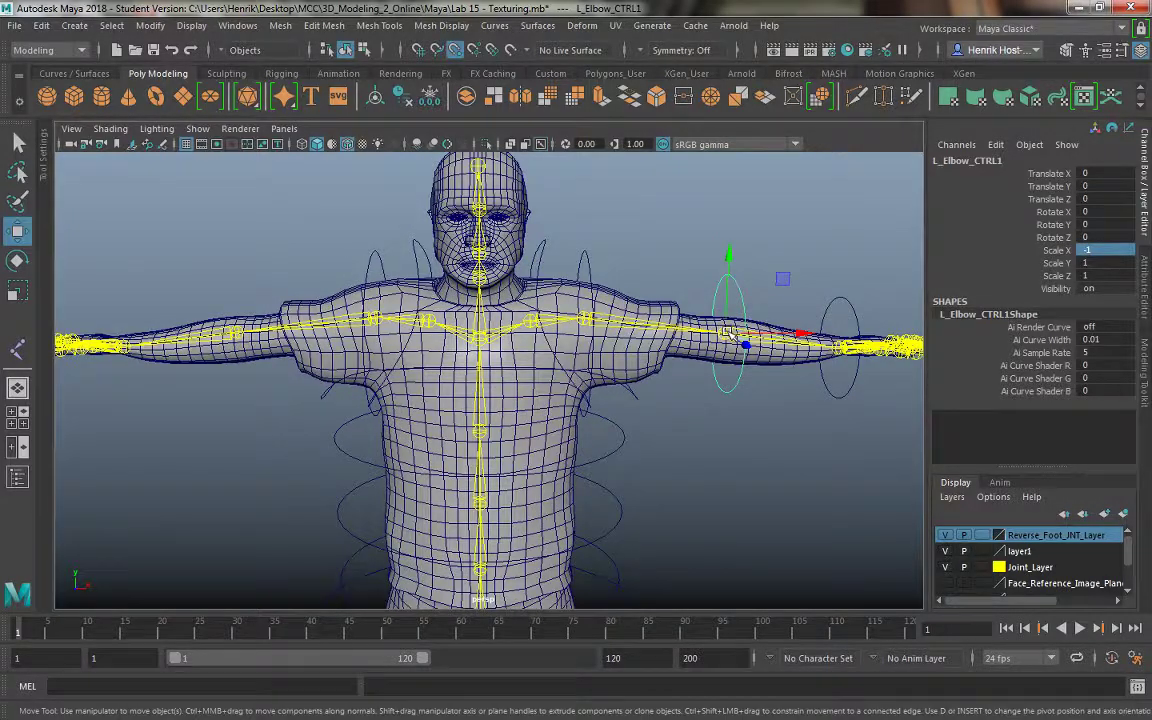
pyautogui.moveTo(733, 336); pyautogui.dragTo(233, 333)
pyautogui.press('f')
pyautogui.keyDown('alt'); pyautogui.moveTo(349, 390); pyautogui.dragTo(446, 412); pyautogui.keyUp('alt')
pyautogui.moveTo(478, 368); pyautogui.dragTo(420, 333)
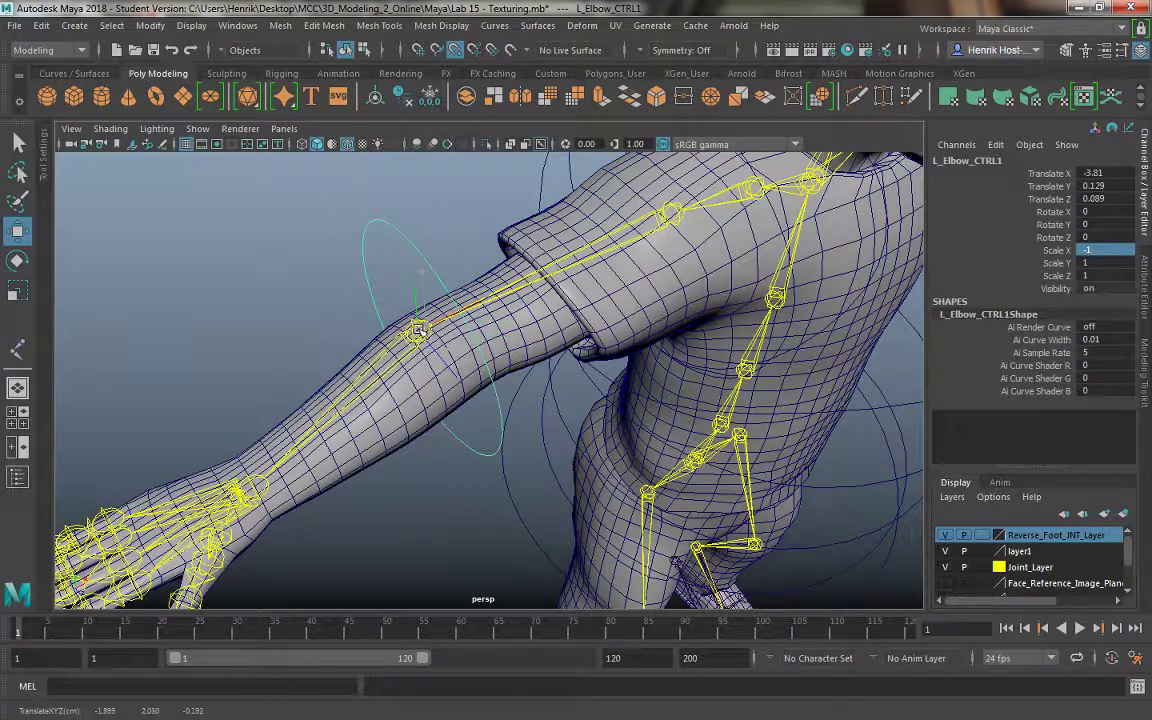
pyautogui.keyDown('alt'); pyautogui.moveTo(462, 378); pyautogui.dragTo(380, 332); pyautogui.keyUp('alt')
# Rename the mirrored elbow curve as R_Elbow_CTRL.
pyautogui.click(993, 160)
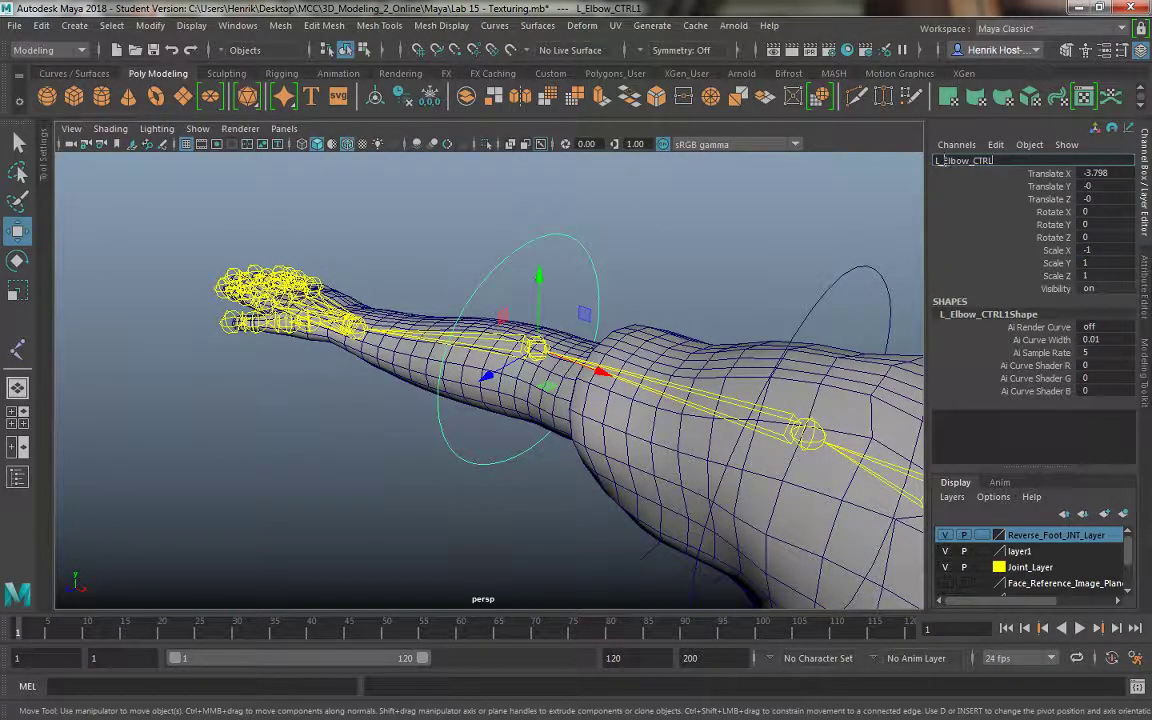
pyautogui.write('R')
pyautogui.press('Return')
# Duplicate L_Wrist_CTRL and snap the copy onto the character's right wrist joint.
pyautogui.keyDown('alt'); pyautogui.moveTo(608, 226); pyautogui.dragTo(715, 296); pyautogui.keyUp('alt')
pyautogui.keyDown('alt'); pyautogui.moveTo(715, 296); pyautogui.dragTo(600, 320, button='right'); pyautogui.keyUp('alt')
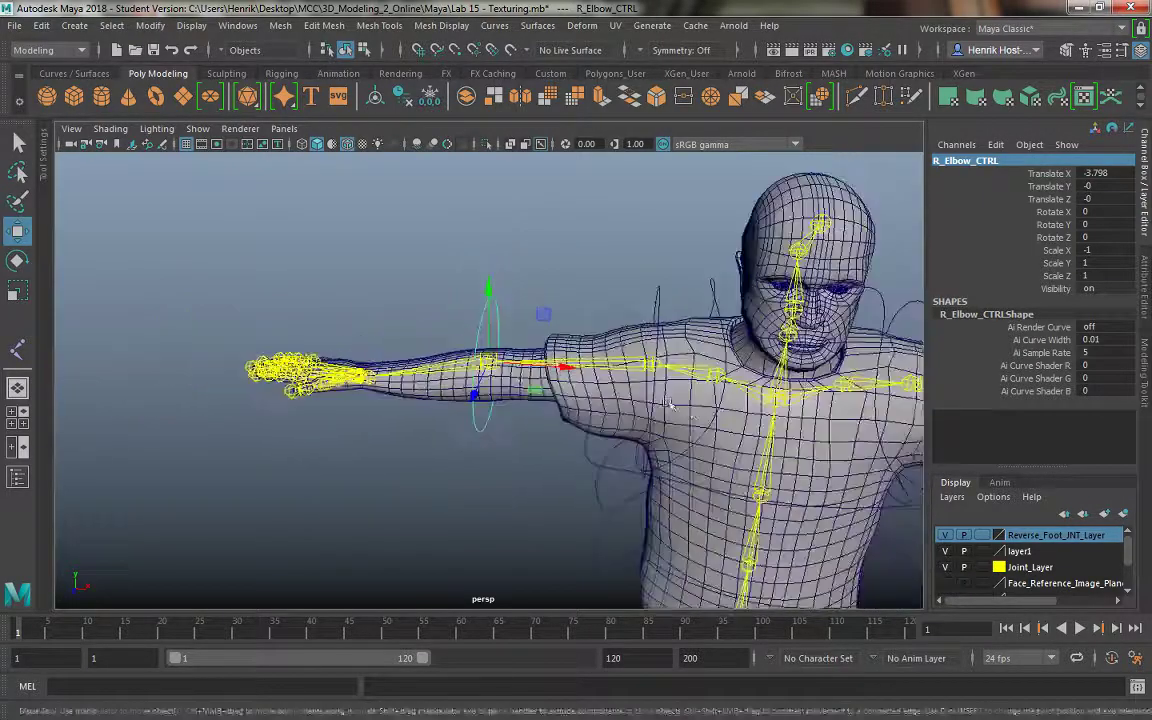
pyautogui.keyDown('alt'); pyautogui.moveTo(900, 450); pyautogui.dragTo(715, 416, button='middle'); pyautogui.keyUp('alt')
pyautogui.click(850, 318)
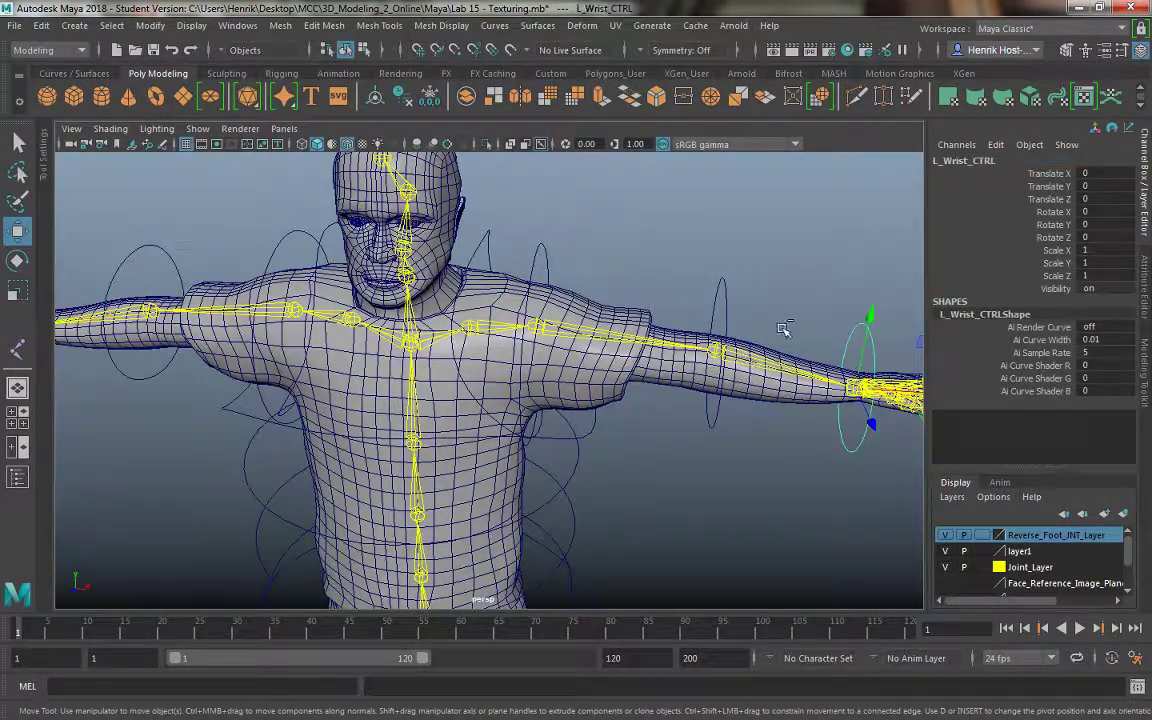
pyautogui.press('v')
pyautogui.moveTo(764, 344); pyautogui.dragTo(62, 318, button='middle')
pyautogui.keyDown('alt'); pyautogui.moveTo(322, 206); pyautogui.dragTo(540, 184, button='middle'); pyautogui.keyUp('alt')
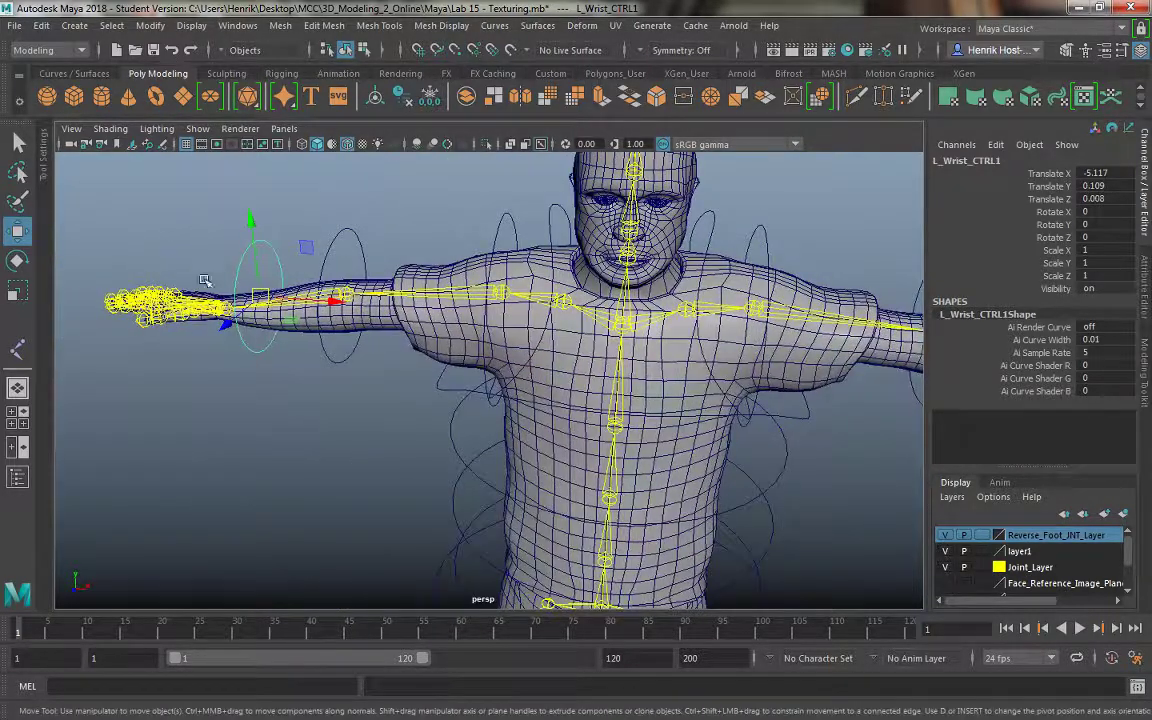
pyautogui.moveTo(262, 300); pyautogui.dragTo(229, 312, button='middle')
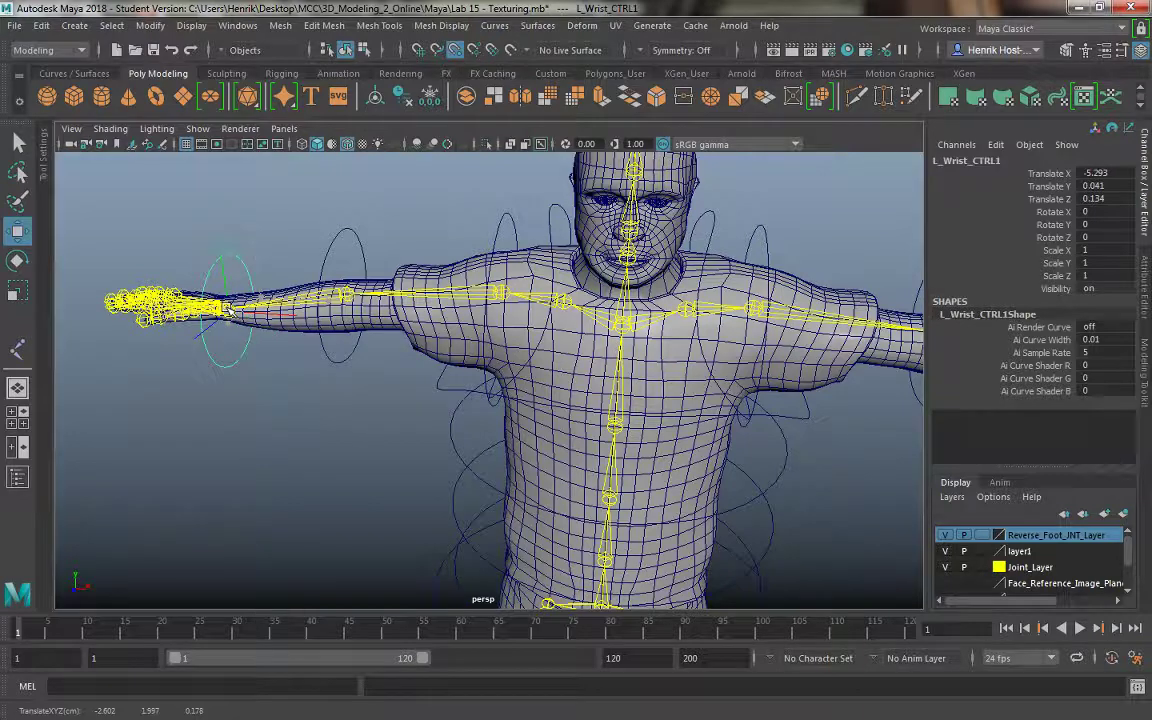
pyautogui.press('f')
pyautogui.keyDown('alt'); pyautogui.moveTo(583, 462); pyautogui.dragTo(498, 455); pyautogui.keyUp('alt')
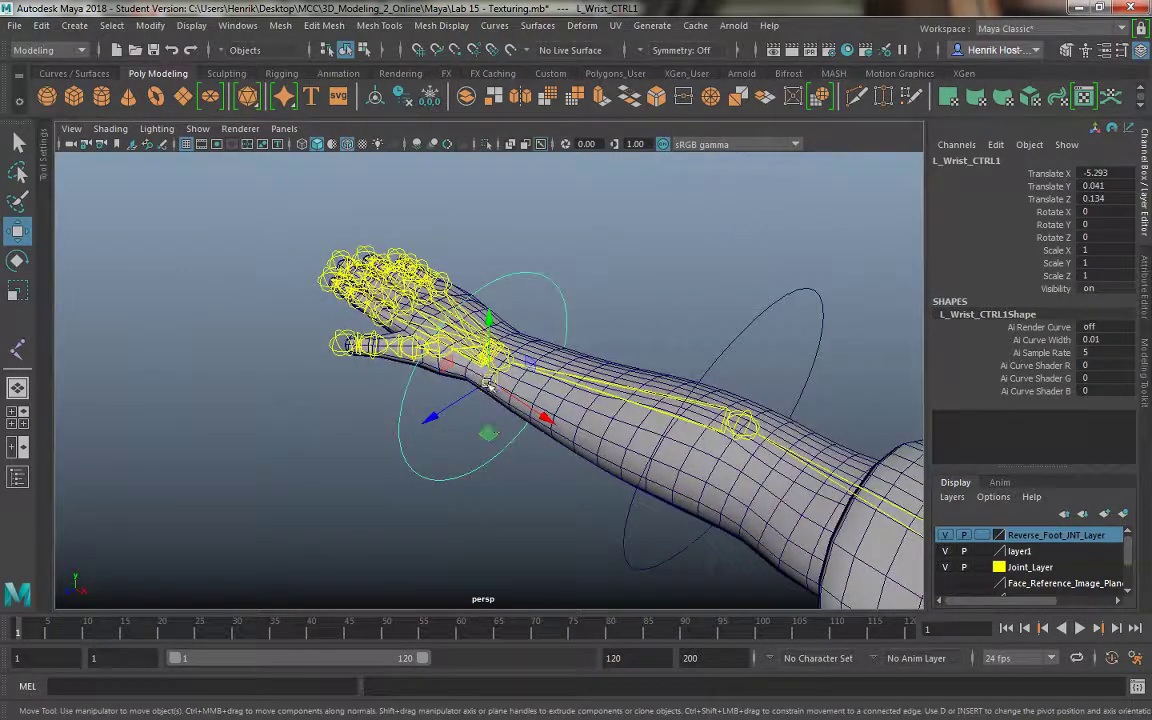
pyautogui.moveTo(489, 385); pyautogui.dragTo(452, 322, button='middle')
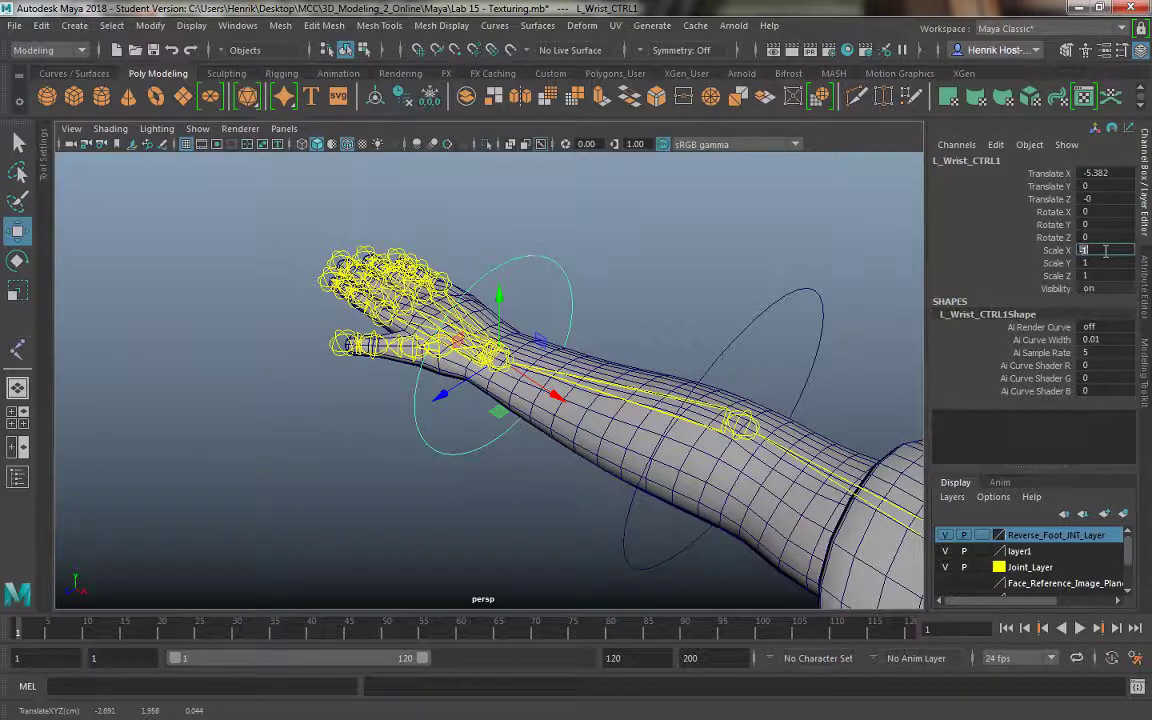
# Set the copied wrist curve's X scale to -1 and freeze its transformations.
pyautogui.scroll(-2, 560, 440)
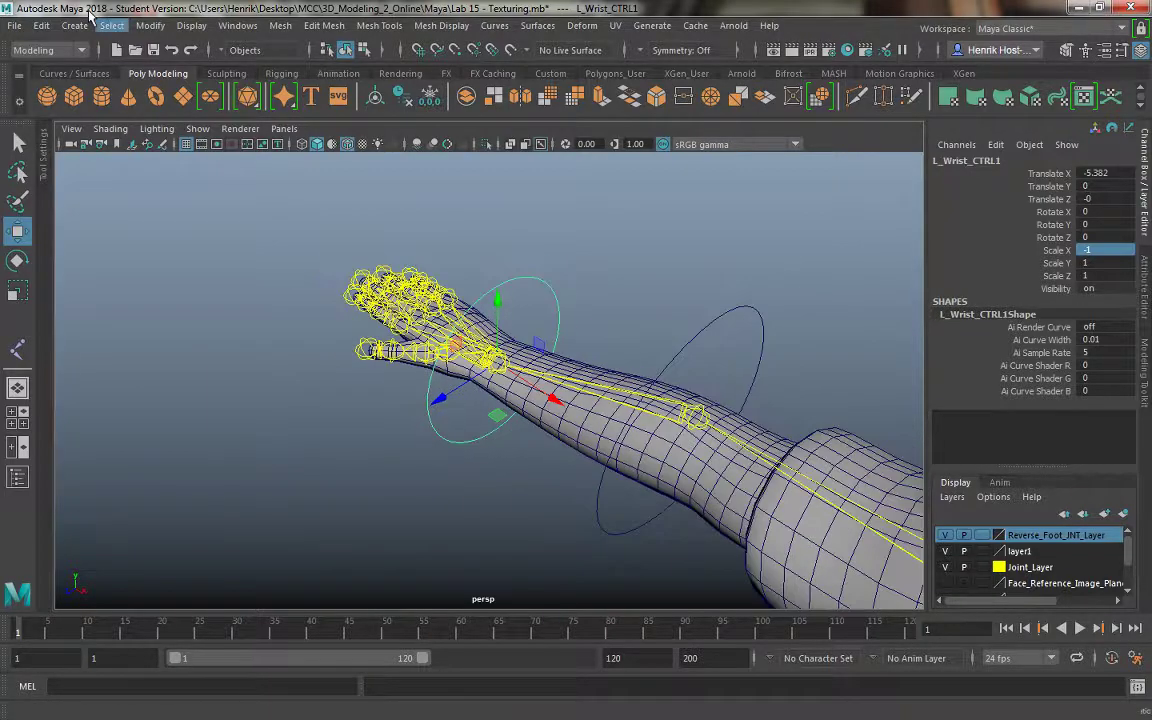
pyautogui.click(141, 25)
pyautogui.click(170, 99)
# Select R_Clav_CTRL at the right clavicle and freeze its transformations.
pyautogui.keyDown('alt'); pyautogui.moveTo(620, 367); pyautogui.dragTo(694, 252); pyautogui.keyUp('alt')
pyautogui.click(700, 310)
pyautogui.click(712, 259)
pyautogui.scroll(-3, 641, 263)
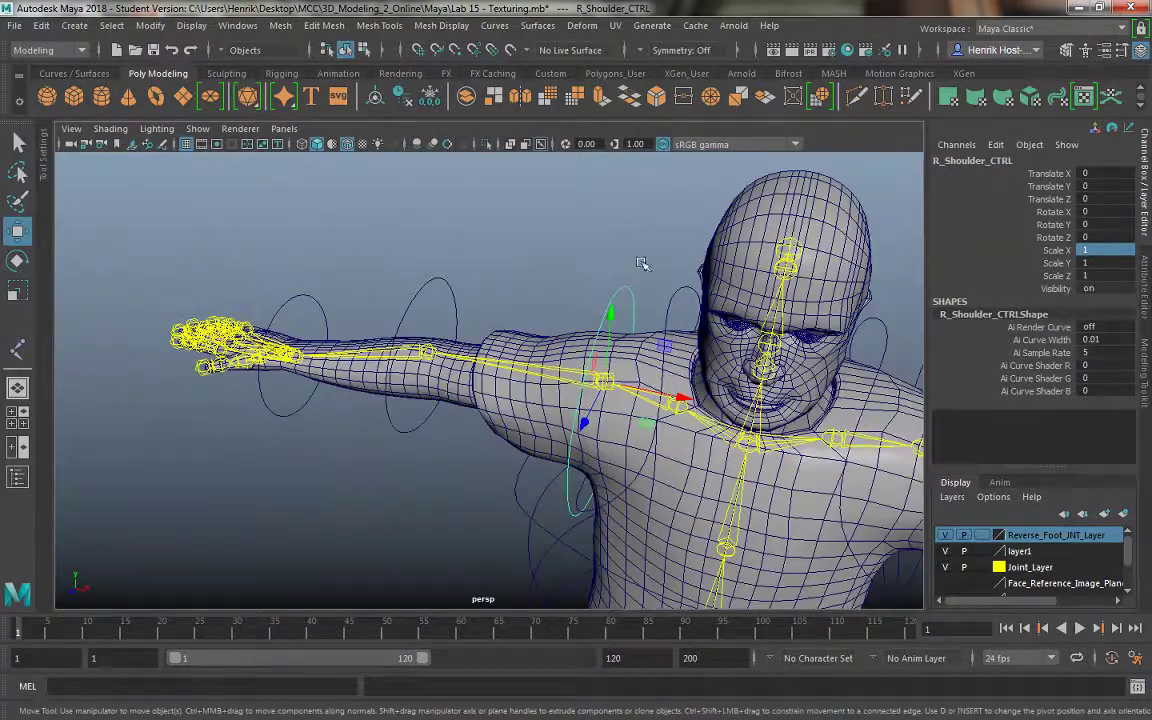
pyautogui.click(676, 299)
pyautogui.keyDown('alt'); pyautogui.moveTo(686, 330); pyautogui.dragTo(700, 262); pyautogui.keyUp('alt')
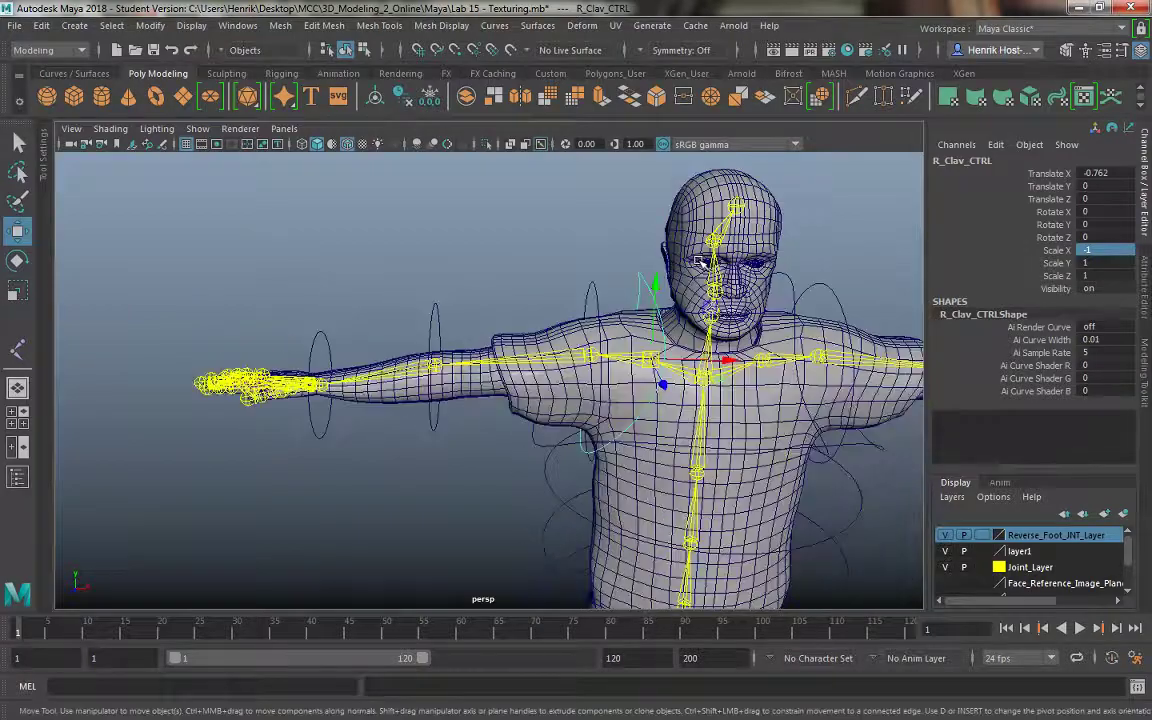
pyautogui.press('g')
pyautogui.hotkey('alt', 'space')
pyautogui.press('alt')
# Duplicate Spine_2_CTRL and move the copy up to the character's neck.
pyautogui.keyDown('alt'); pyautogui.moveTo(499, 247); pyautogui.dragTo(439, 202, button='middle'); pyautogui.keyUp('alt')
pyautogui.keyDown('alt'); pyautogui.moveTo(696, 381); pyautogui.dragTo(596, 408); pyautogui.keyUp('alt')
pyautogui.click(748, 452)
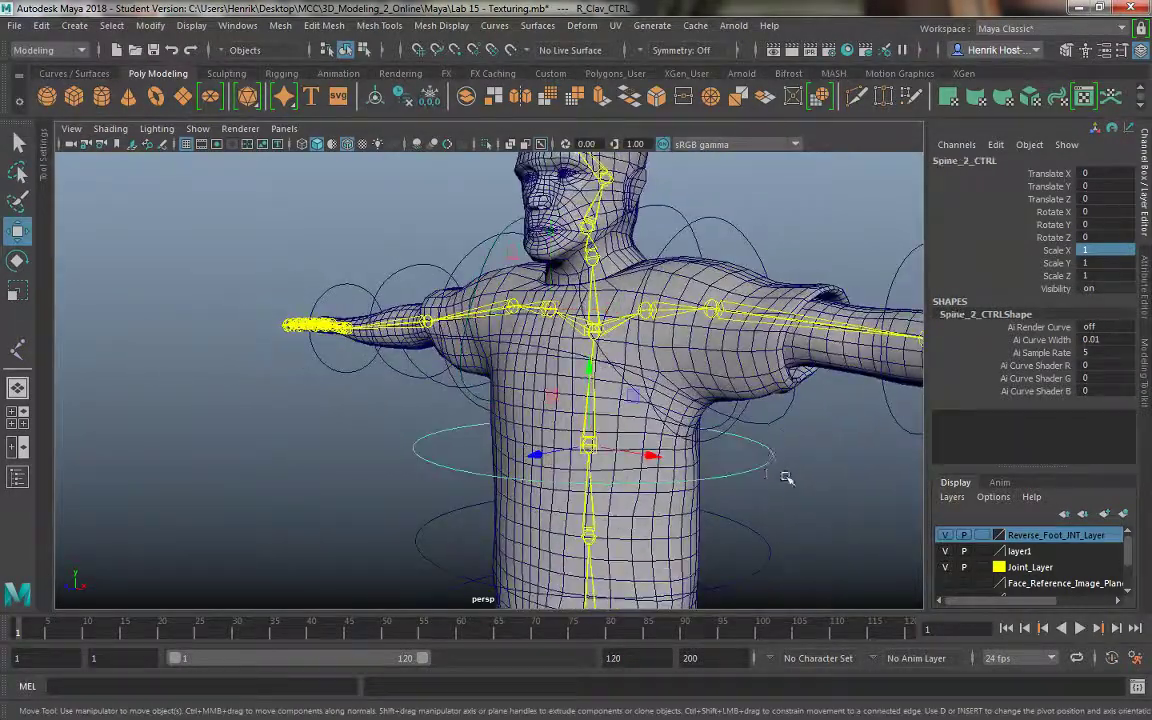
pyautogui.keyDown('alt'); pyautogui.moveTo(774, 471); pyautogui.dragTo(548, 338); pyautogui.keyUp('alt')
pyautogui.keyDown('alt'); pyautogui.moveTo(716, 400); pyautogui.dragTo(590, 380, button='right'); pyautogui.keyUp('alt')
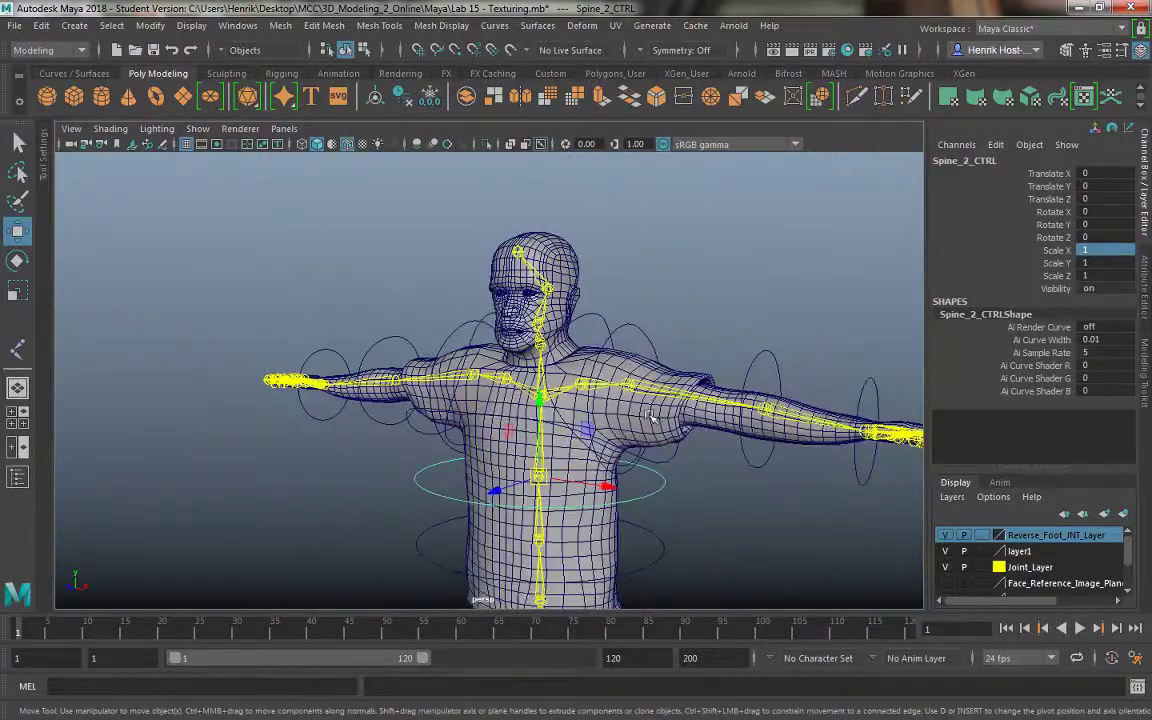
pyautogui.moveTo(671, 429)
pyautogui.keyDown('alt'); pyautogui.mouseDown(button='middle')
pyautogui.moveTo(679, 396)
pyautogui.moveTo(671, 404)
pyautogui.mouseUp(button='middle'); pyautogui.keyUp('alt')
pyautogui.hotkey('ctrl', 'd')
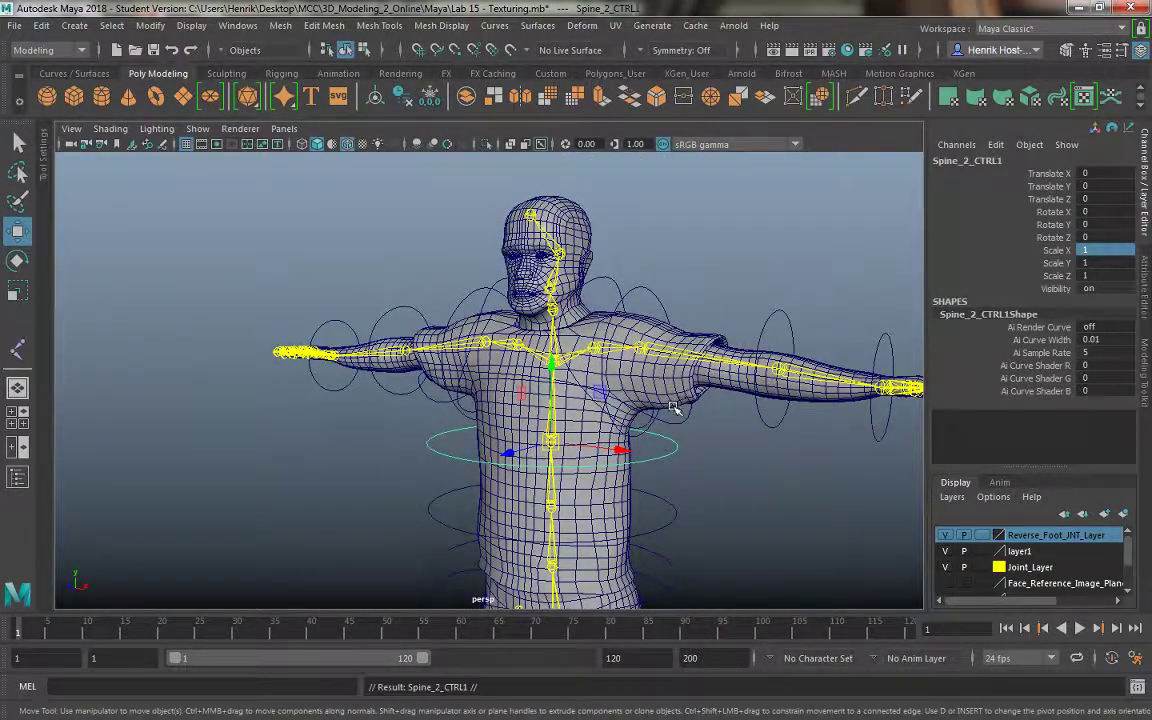
pyautogui.moveTo(573, 455); pyautogui.dragTo(555, 313)
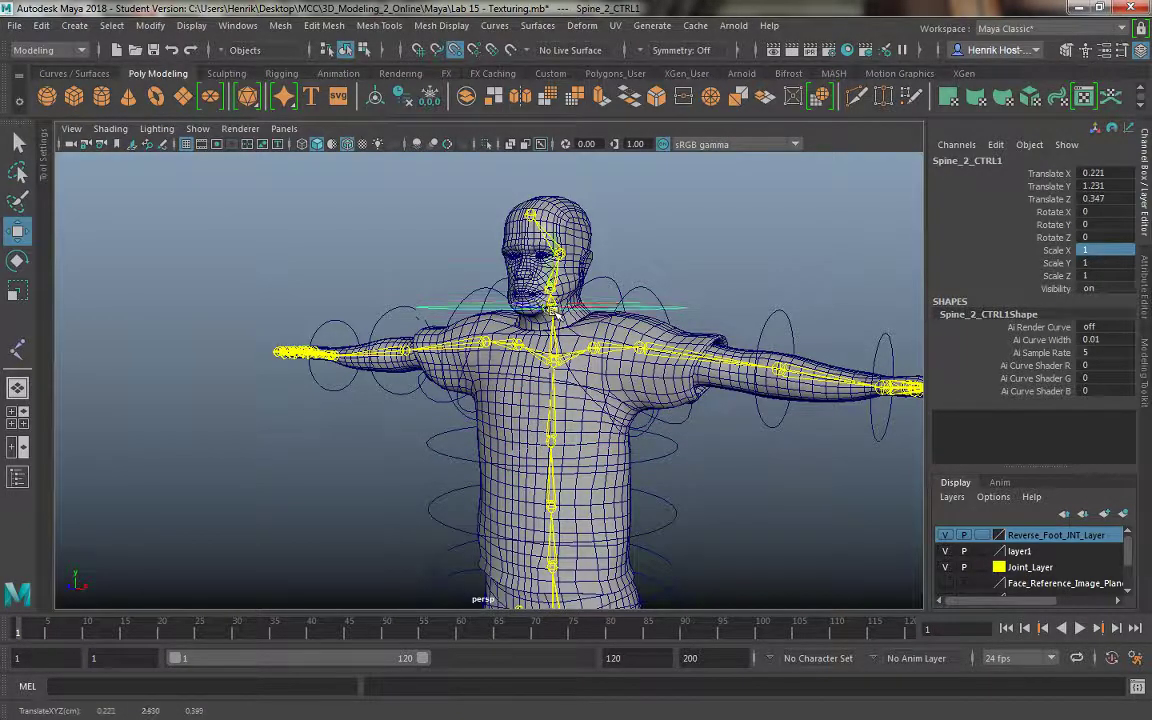
# Snap the copied spine curve onto the neck joint, at Translate X 0, Y 1.168 and Z -0.014.
pyautogui.keyDown('alt'); pyautogui.moveTo(615, 335); pyautogui.dragTo(391, 365); pyautogui.keyUp('alt')
pyautogui.keyDown('alt'); pyautogui.moveTo(391, 365); pyautogui.dragTo(615, 476, button='right'); pyautogui.keyUp('alt')
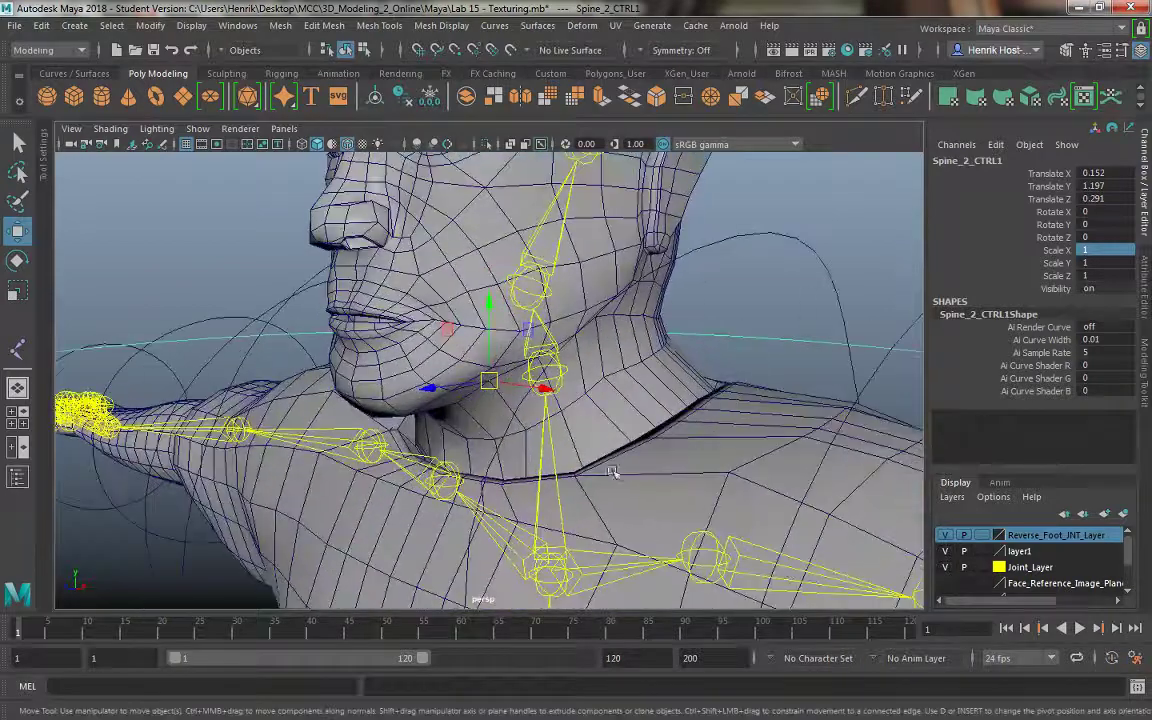
pyautogui.keyDown('alt'); pyautogui.moveTo(615, 476); pyautogui.dragTo(491, 401); pyautogui.keyUp('alt')
pyautogui.press('r')
pyautogui.press('w')
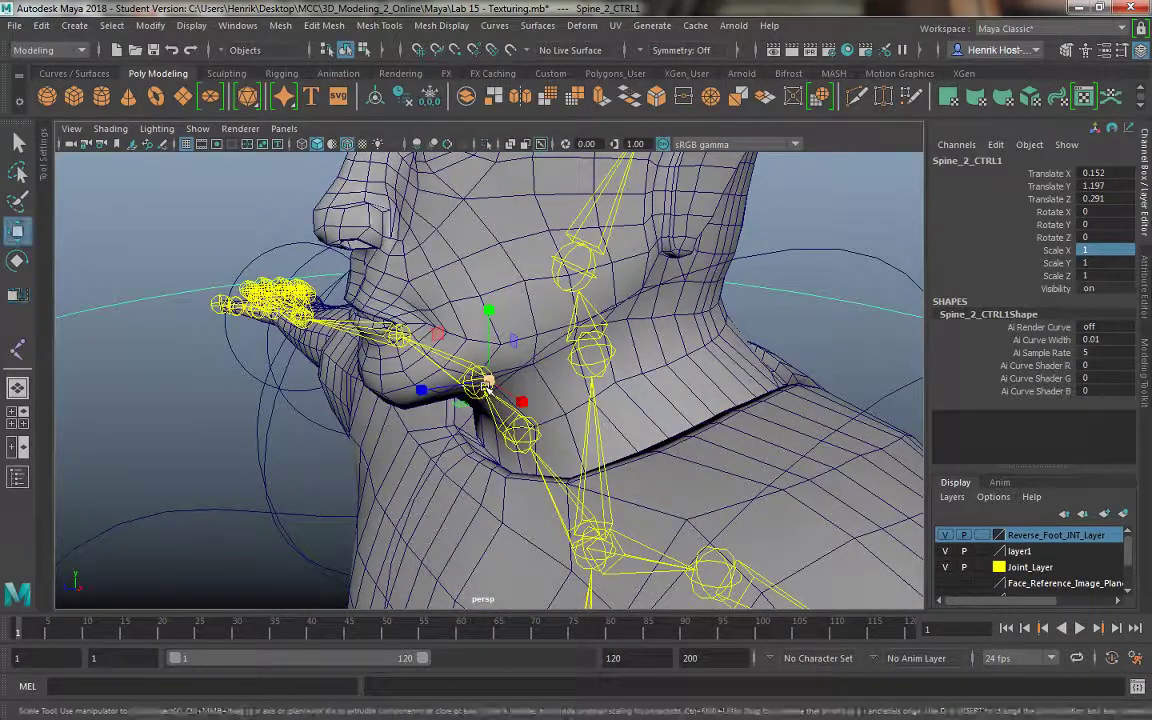
pyautogui.moveTo(490, 383); pyautogui.dragTo(533, 380)
pyautogui.rightClick(817, 313)
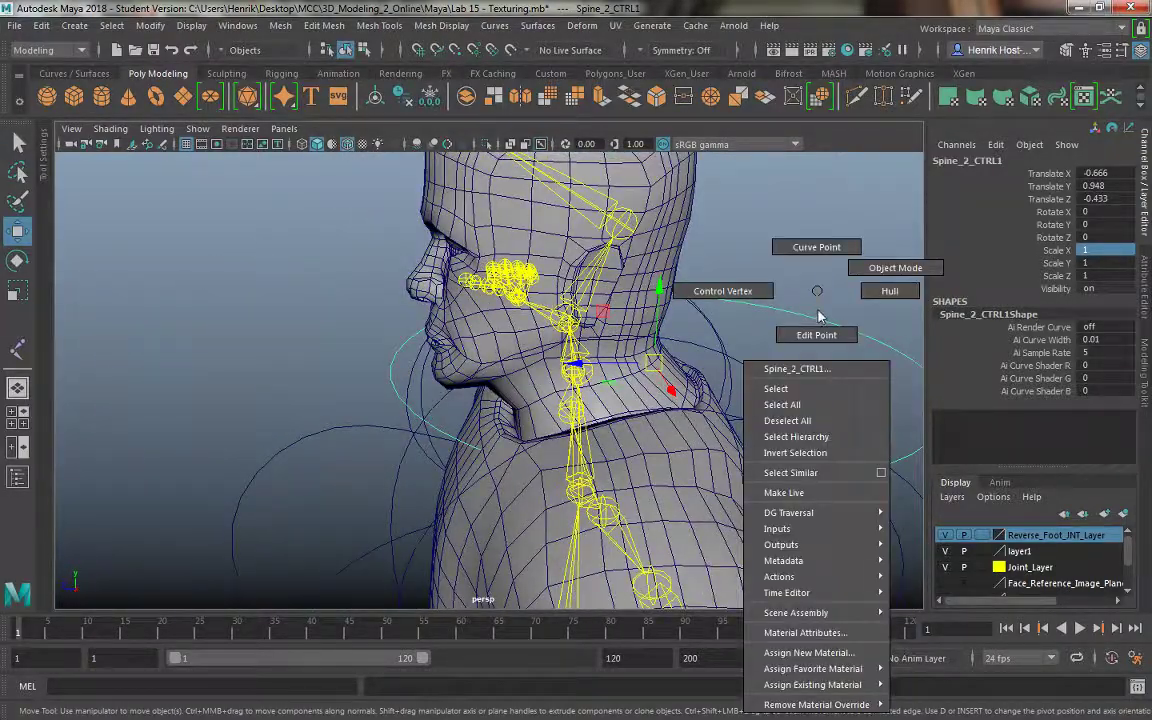
pyautogui.moveTo(818, 316); pyautogui.dragTo(769, 300, button='right')
pyautogui.keyDown('alt'); pyautogui.moveTo(771, 301); pyautogui.dragTo(985, 321); pyautogui.keyUp('alt')
pyautogui.keyDown('alt'); pyautogui.moveTo(620, 320); pyautogui.dragTo(405, 314); pyautogui.keyUp('alt')
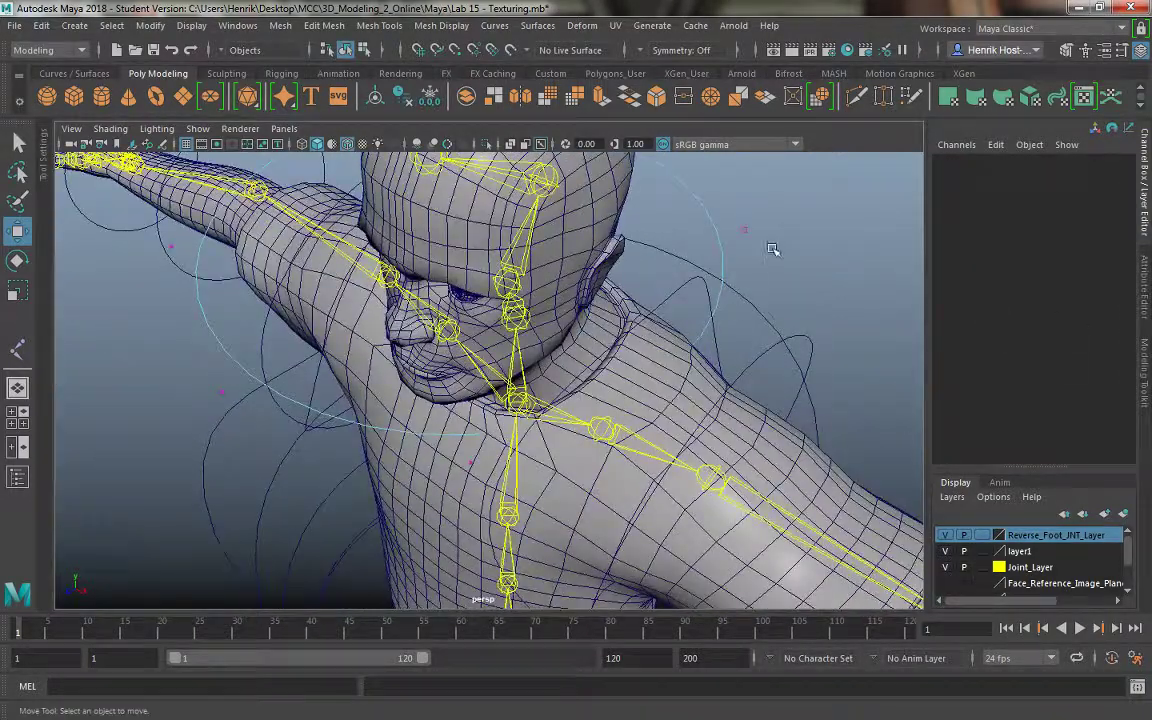
pyautogui.click(708, 248)
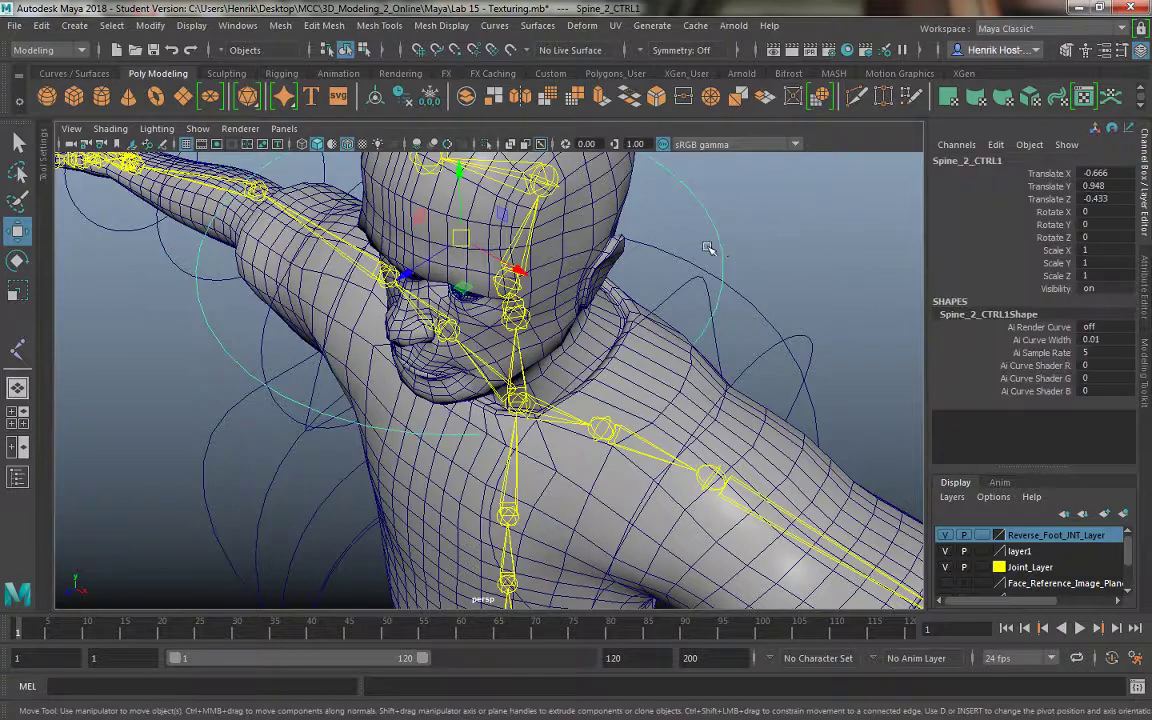
pyautogui.keyDown('alt'); pyautogui.moveTo(523, 313); pyautogui.dragTo(425, 395); pyautogui.keyUp('alt')
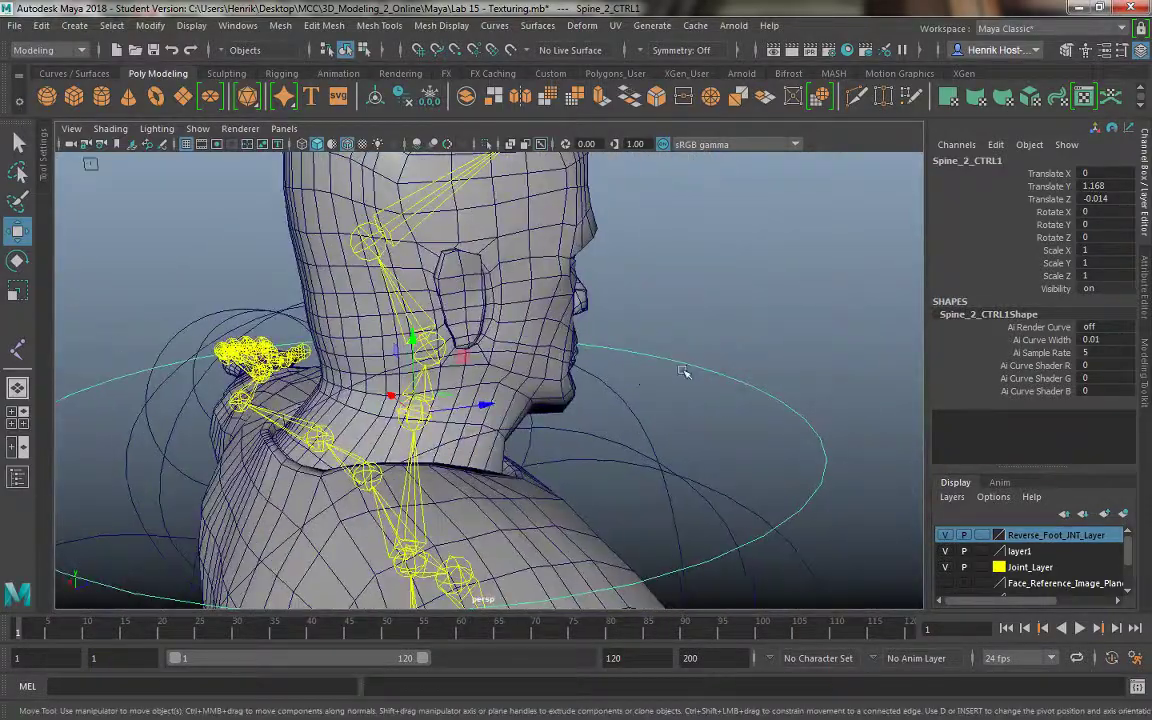
# Scale the neck curve uniformly to 0.547 and rotate it to about 18.6 degrees in X.
pyautogui.rightClick(694, 373)
pyautogui.keyDown('alt'); pyautogui.moveTo(697, 372); pyautogui.dragTo(535, 402); pyautogui.keyUp('alt')
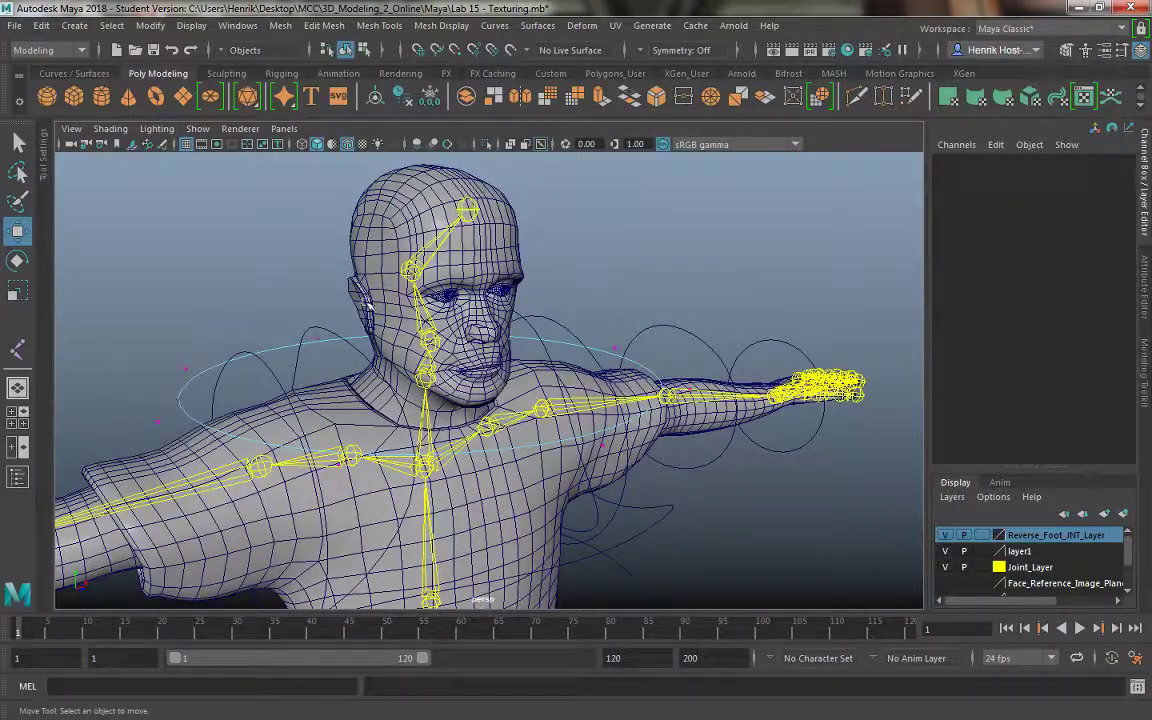
pyautogui.moveTo(275, 354); pyautogui.dragTo(357, 267, button='right')
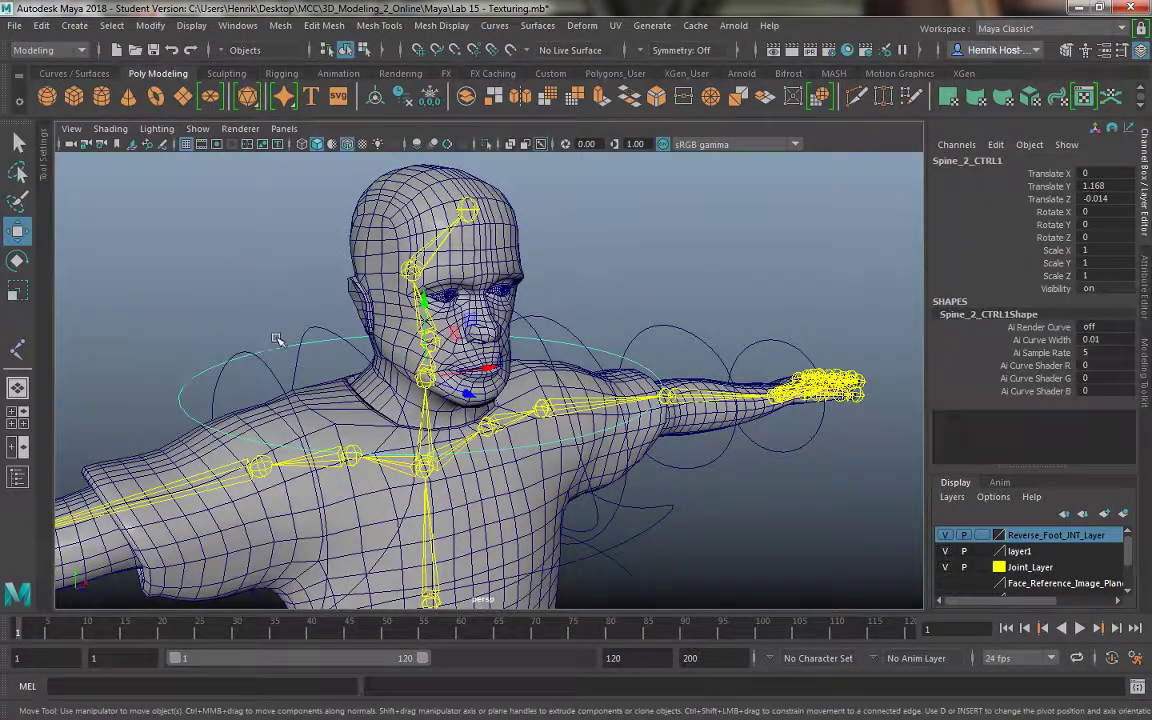
pyautogui.press('r')
pyautogui.moveTo(333, 375); pyautogui.dragTo(258, 358, button='middle')
pyautogui.press('e')
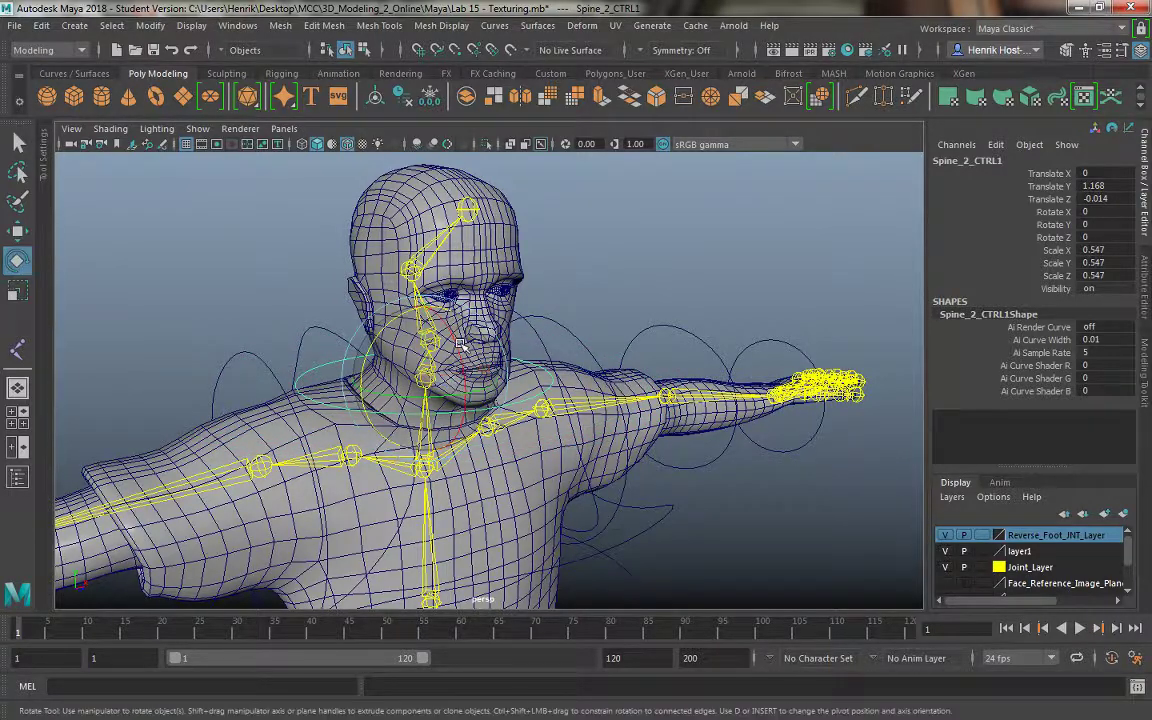
pyautogui.moveTo(463, 353); pyautogui.dragTo(745, 375)
pyautogui.click(756, 314)
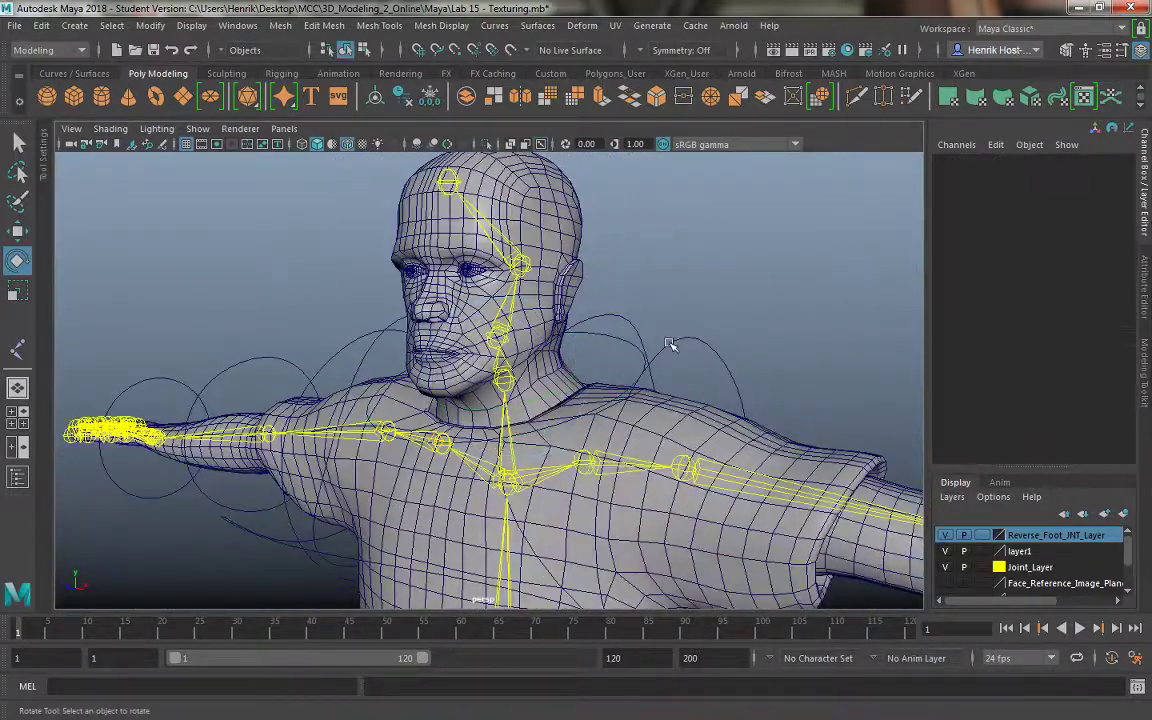
pyautogui.click(615, 350)
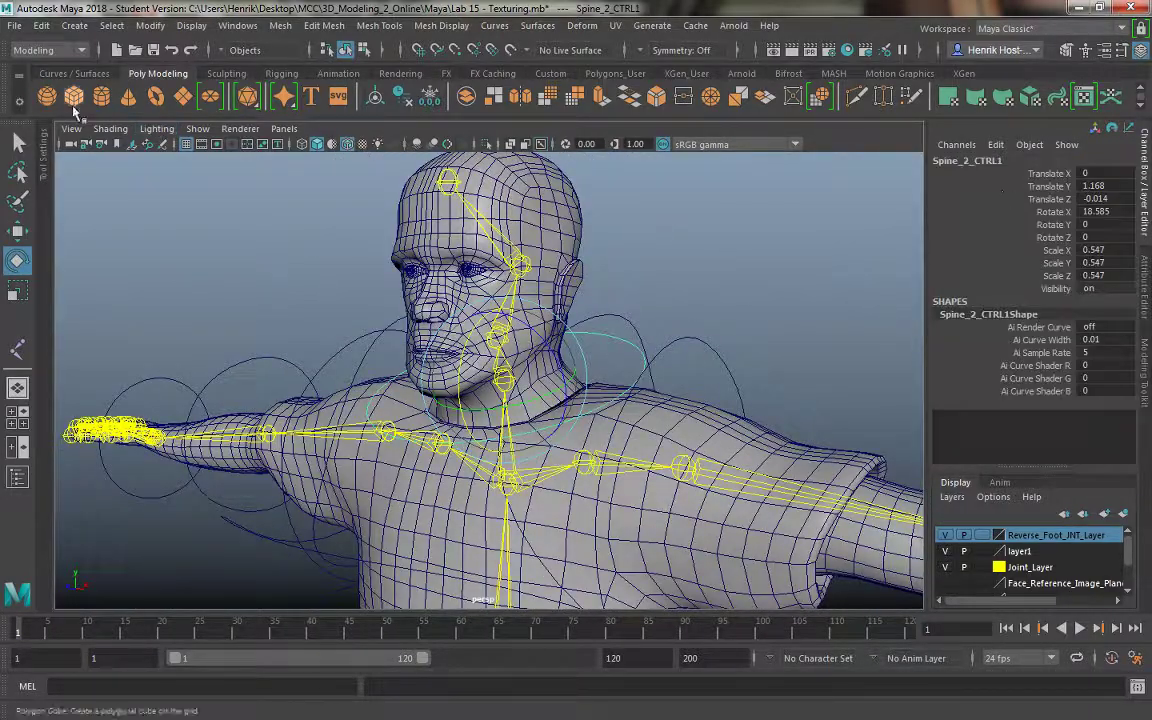
# Freeze the neck curve's transformations and rename it Neck_CTRL.
pyautogui.click(150, 25)
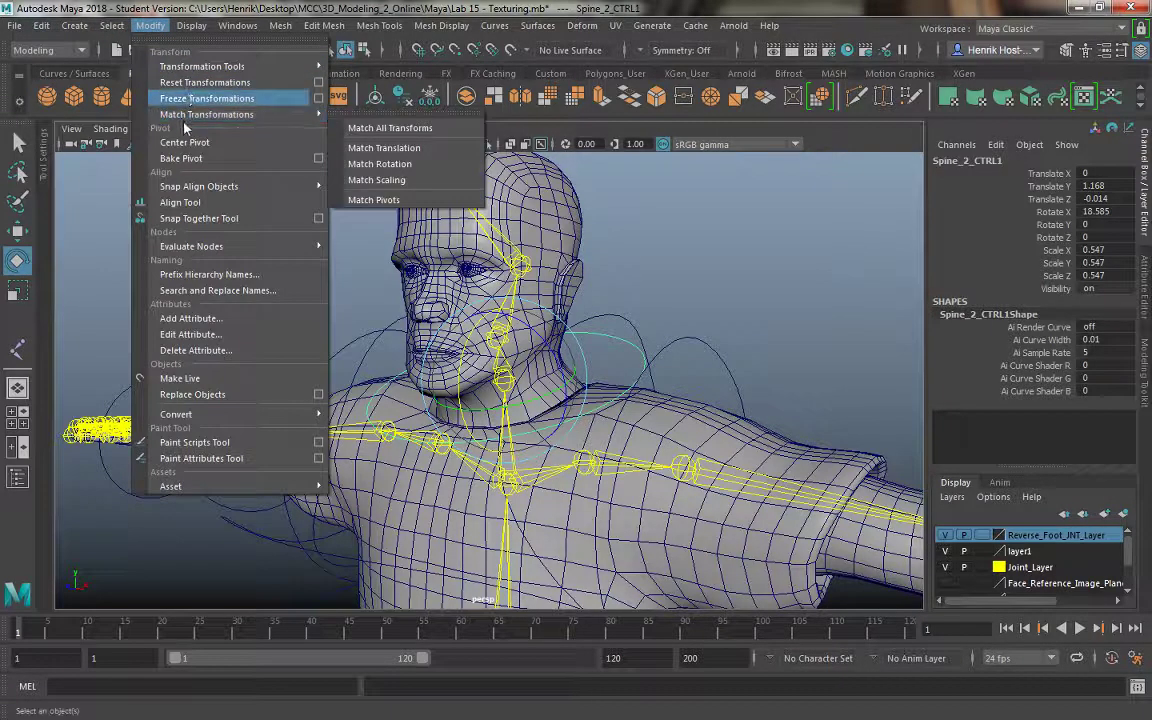
pyautogui.click(172, 97)
pyautogui.doubleClick(1020, 162)
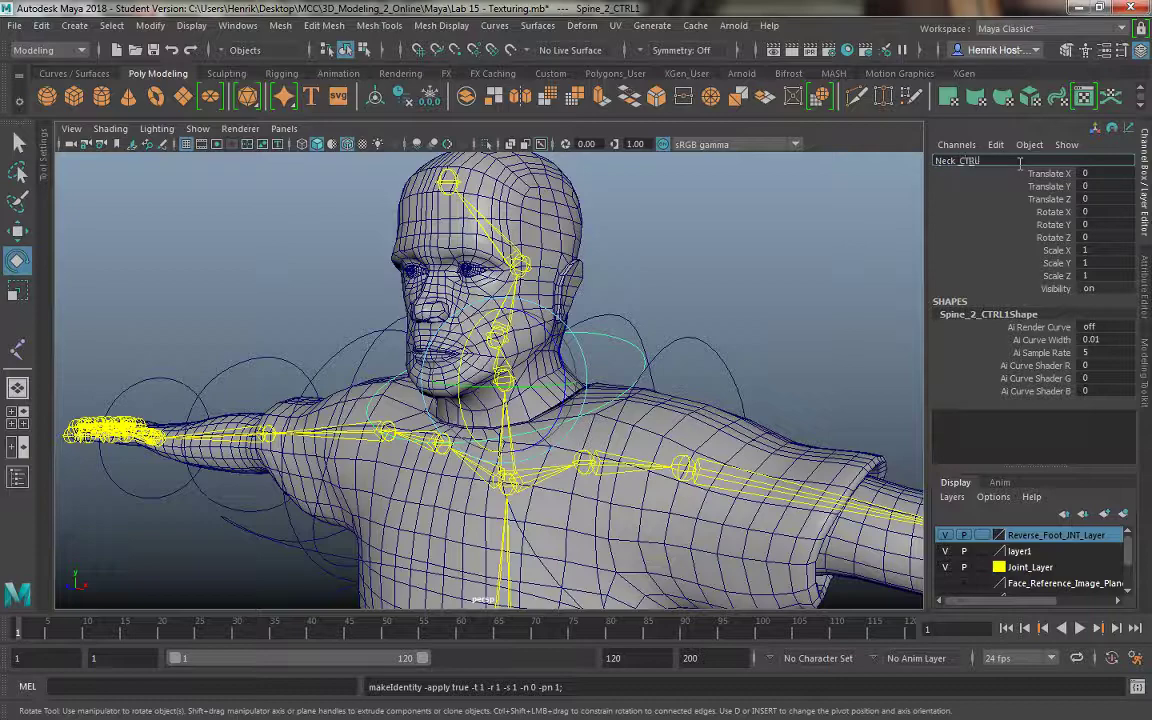
pyautogui.press('Return')
# Duplicate Spine_2_CTRL again and move the copy up to head height.
pyautogui.keyDown('alt'); pyautogui.moveTo(679, 328); pyautogui.dragTo(748, 321); pyautogui.keyUp('alt')
pyautogui.keyDown('alt'); pyautogui.moveTo(748, 321); pyautogui.dragTo(490, 285, button='right'); pyautogui.keyUp('alt')
pyautogui.keyDown('alt'); pyautogui.moveTo(580, 385); pyautogui.dragTo(638, 532); pyautogui.keyUp('alt')
pyautogui.click(614, 529)
pyautogui.keyDown('alt'); pyautogui.moveTo(638, 532); pyautogui.dragTo(636, 494, button='middle'); pyautogui.keyUp('alt')
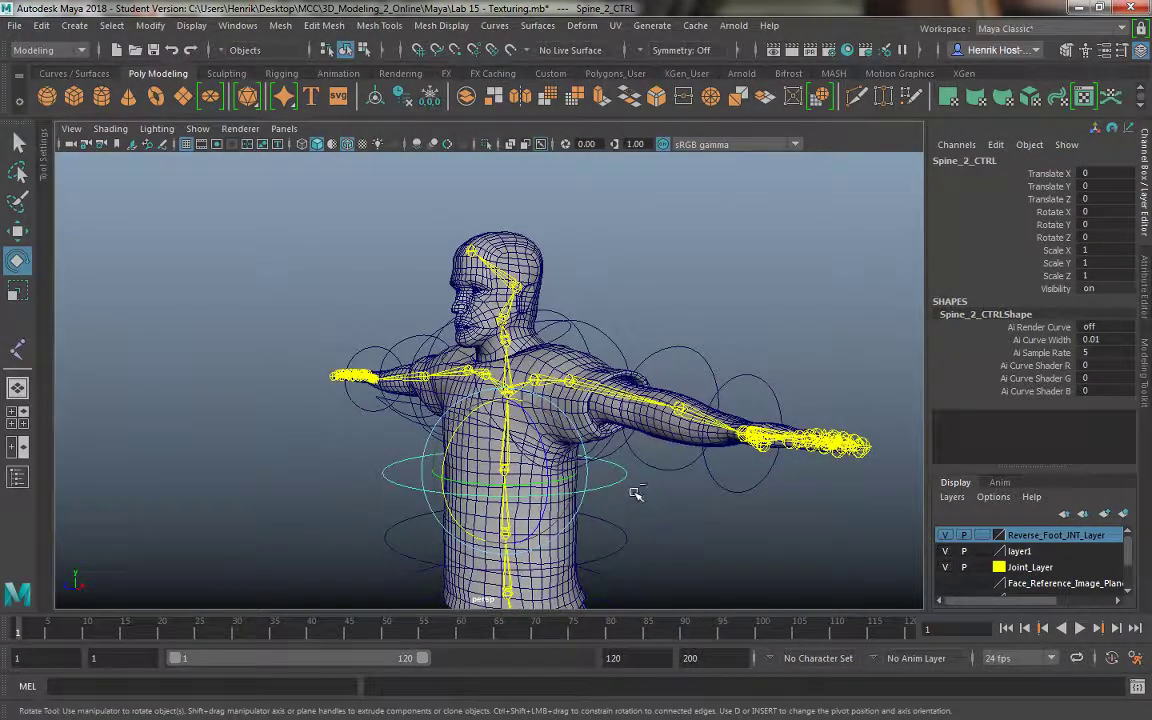
pyautogui.hotkey('ctrl', 'd')
pyautogui.press('w')
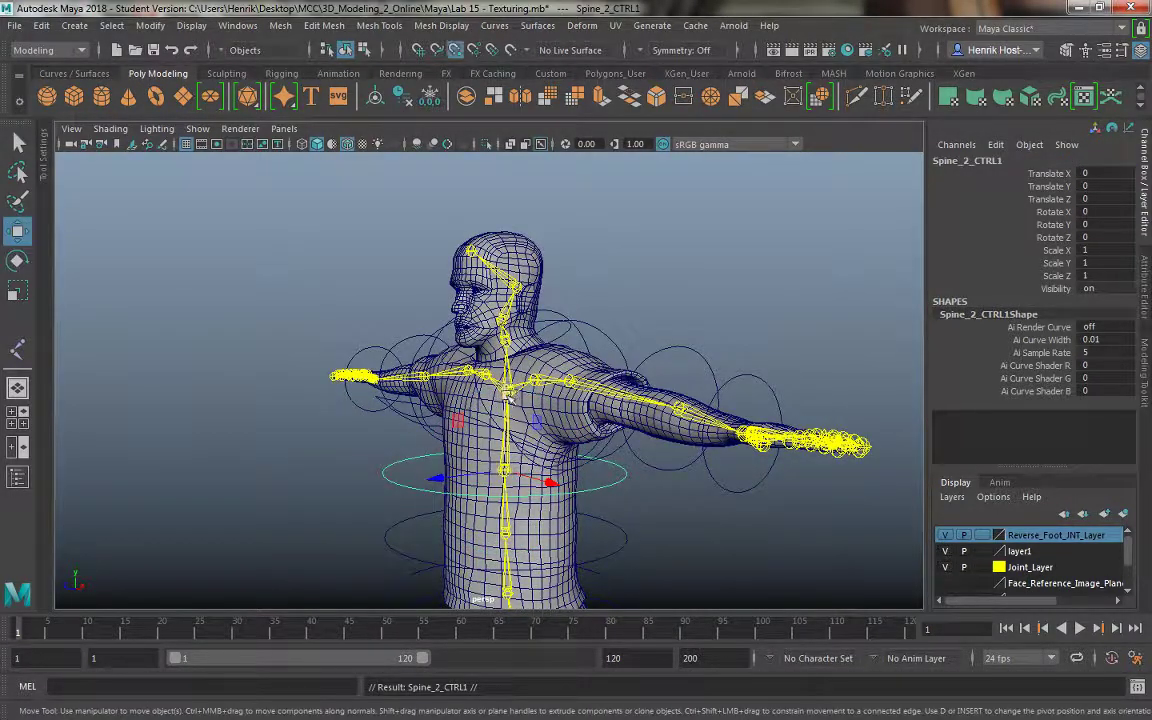
pyautogui.moveTo(507, 402); pyautogui.dragTo(522, 283)
# Snap the new copy onto the joint at the back of the head, at Translate Y 1.661 and Z -0.131.
pyautogui.keyDown('alt'); pyautogui.moveTo(416, 253); pyautogui.dragTo(510, 255, button='right'); pyautogui.keyUp('alt')
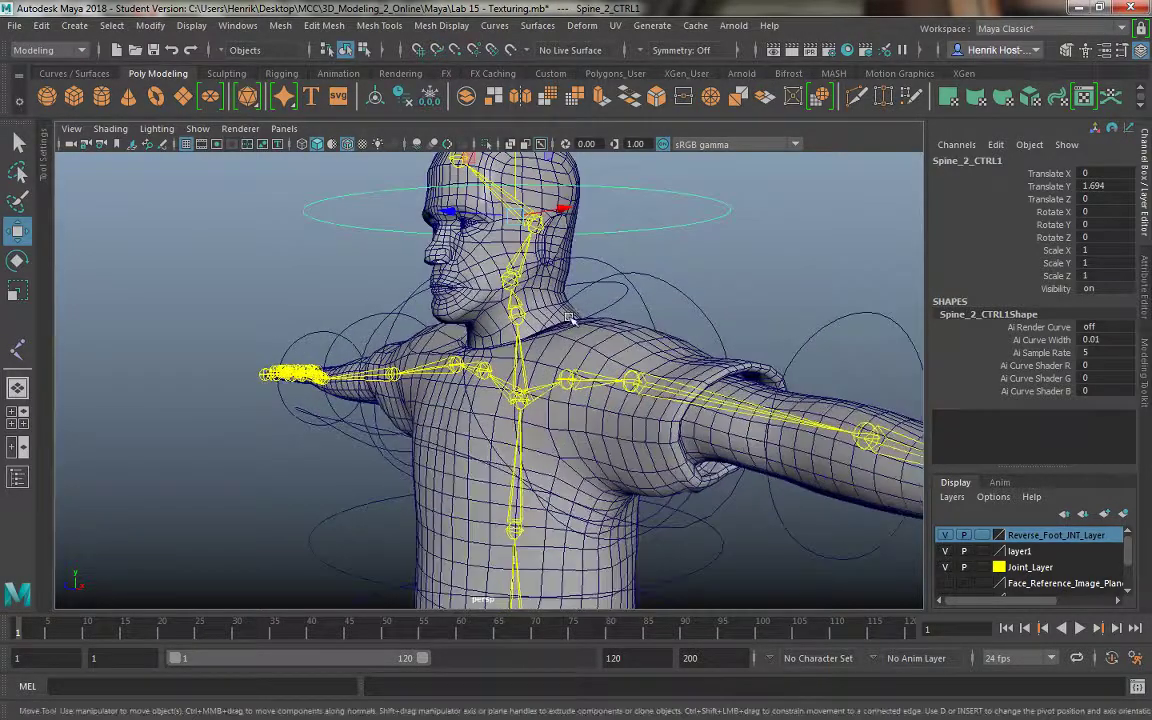
pyautogui.keyDown('alt'); pyautogui.moveTo(510, 255); pyautogui.dragTo(500, 365, button='middle'); pyautogui.keyUp('alt')
pyautogui.keyDown('alt'); pyautogui.moveTo(500, 365); pyautogui.dragTo(610, 335, button='right'); pyautogui.keyUp('alt')
pyautogui.keyDown('alt'); pyautogui.moveTo(610, 335); pyautogui.dragTo(498, 348); pyautogui.keyUp('alt')
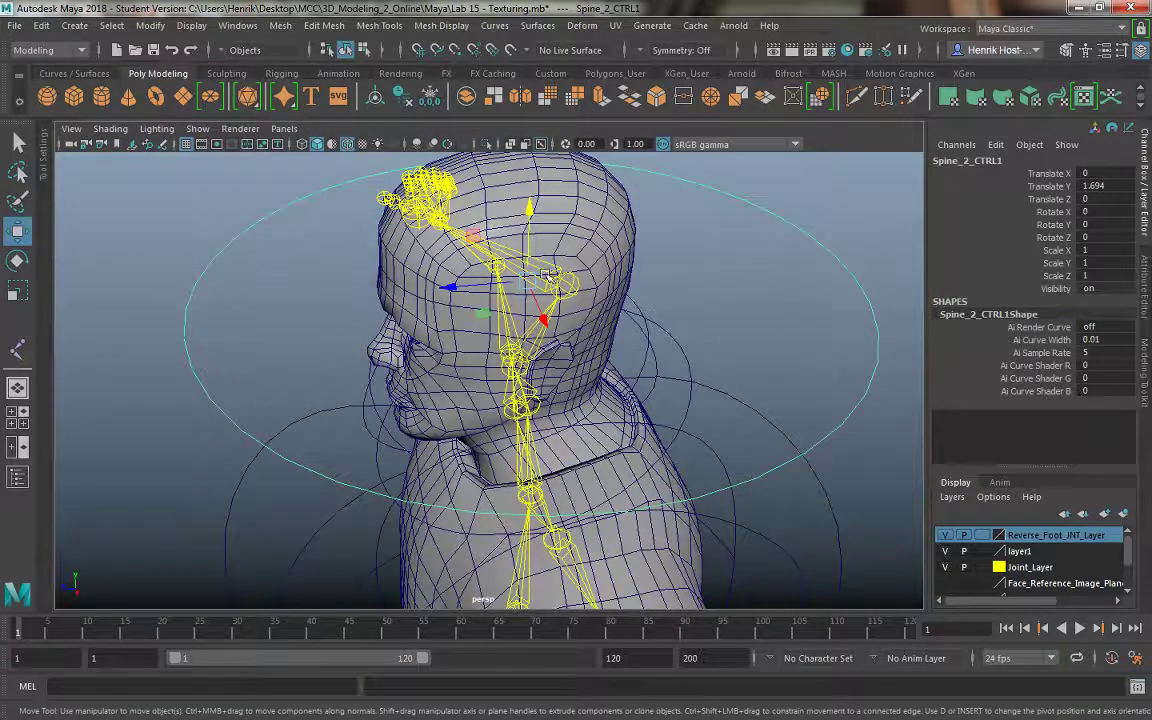
pyautogui.moveTo(527, 281); pyautogui.dragTo(529, 323)
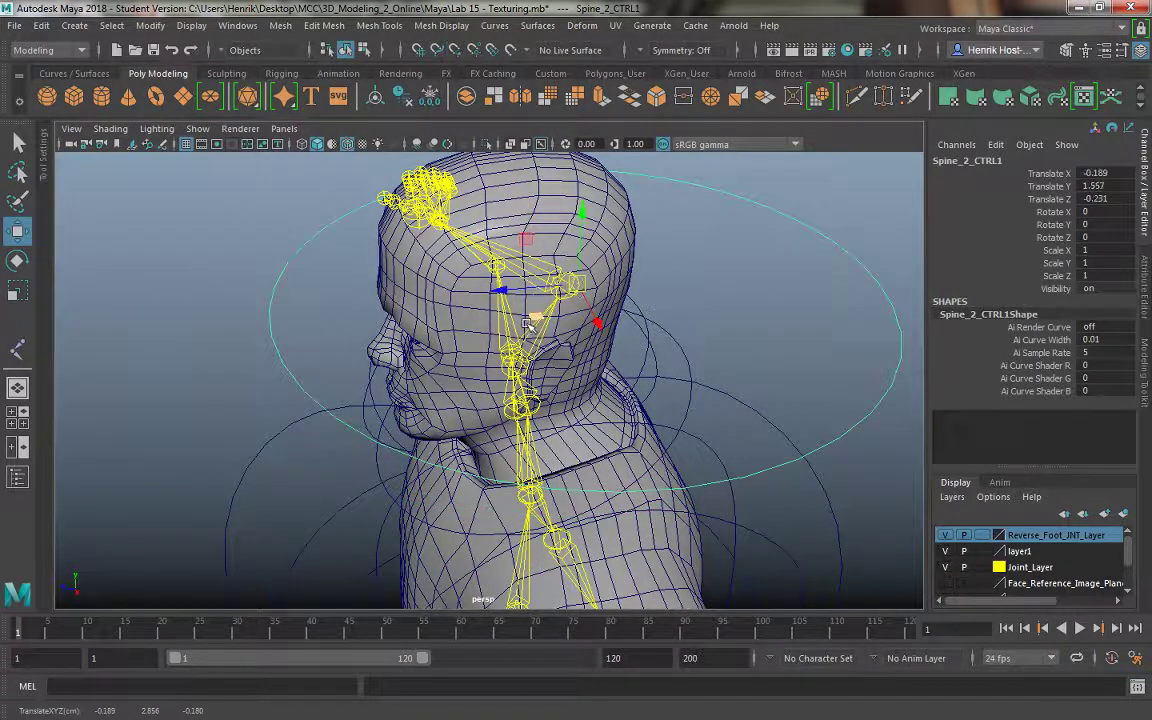
pyautogui.moveTo(567, 286); pyautogui.dragTo(723, 316)
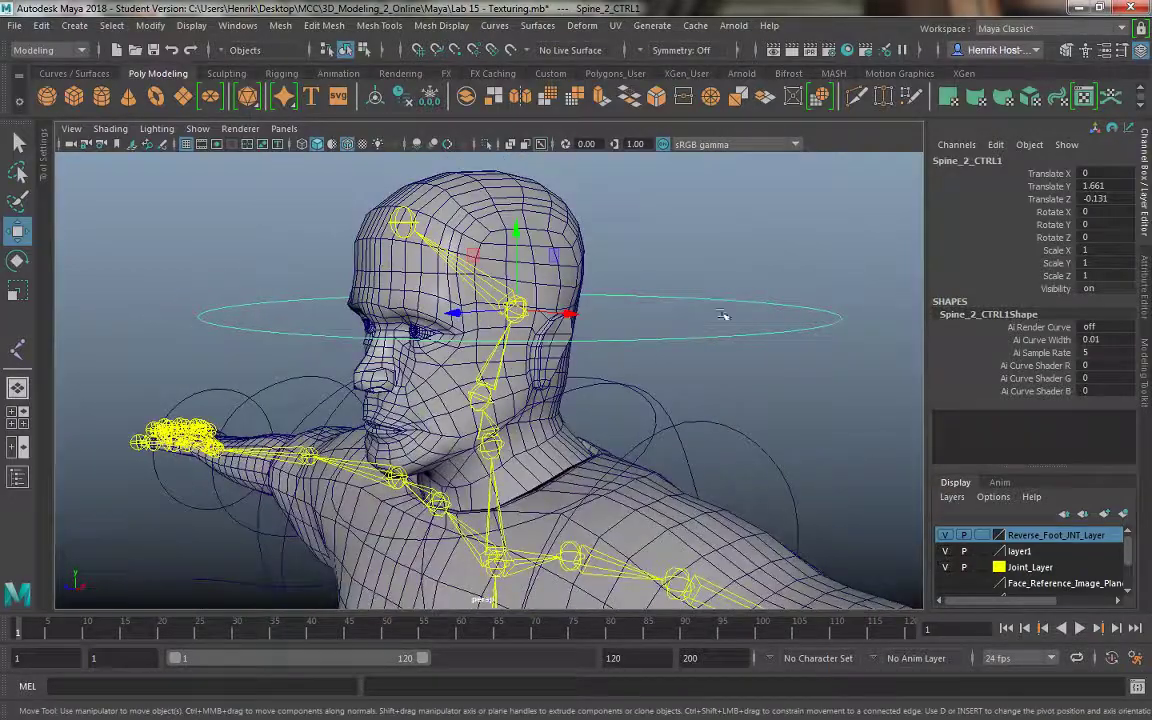
# Raise the head curve's front control vertices, CVs 4 to 6, above the top of the head.
pyautogui.click(609, 273)
pyautogui.keyDown('alt'); pyautogui.moveTo(609, 273); pyautogui.dragTo(288, 289); pyautogui.keyUp('alt')
pyautogui.moveTo(375, 397); pyautogui.dragTo(360, 375)
pyautogui.moveTo(327, 258); pyautogui.dragTo(328, 118)
pyautogui.moveTo(240, 196); pyautogui.dragTo(413, 209)
pyautogui.keyDown('alt'); pyautogui.moveTo(583, 251); pyautogui.dragTo(562, 273); pyautogui.keyUp('alt')
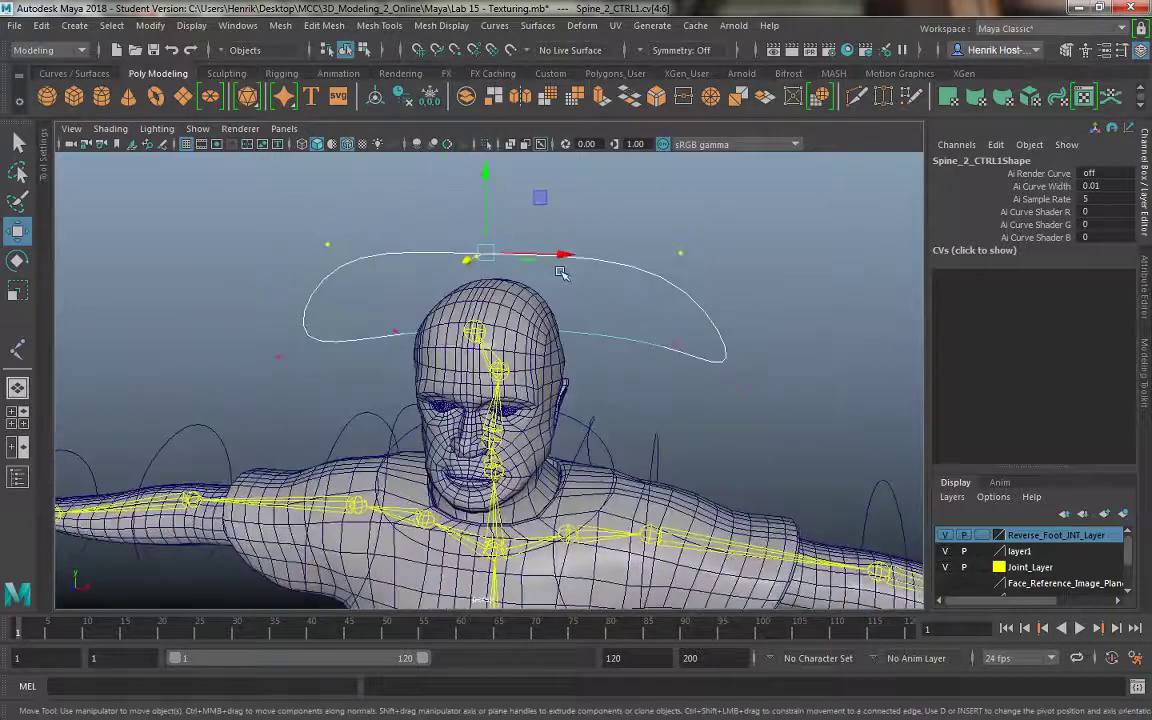
# Return the head curve to object mode and scale it uniformly to 0.623.
pyautogui.moveTo(604, 264); pyautogui.dragTo(681, 237, button='right')
pyautogui.click(615, 264)
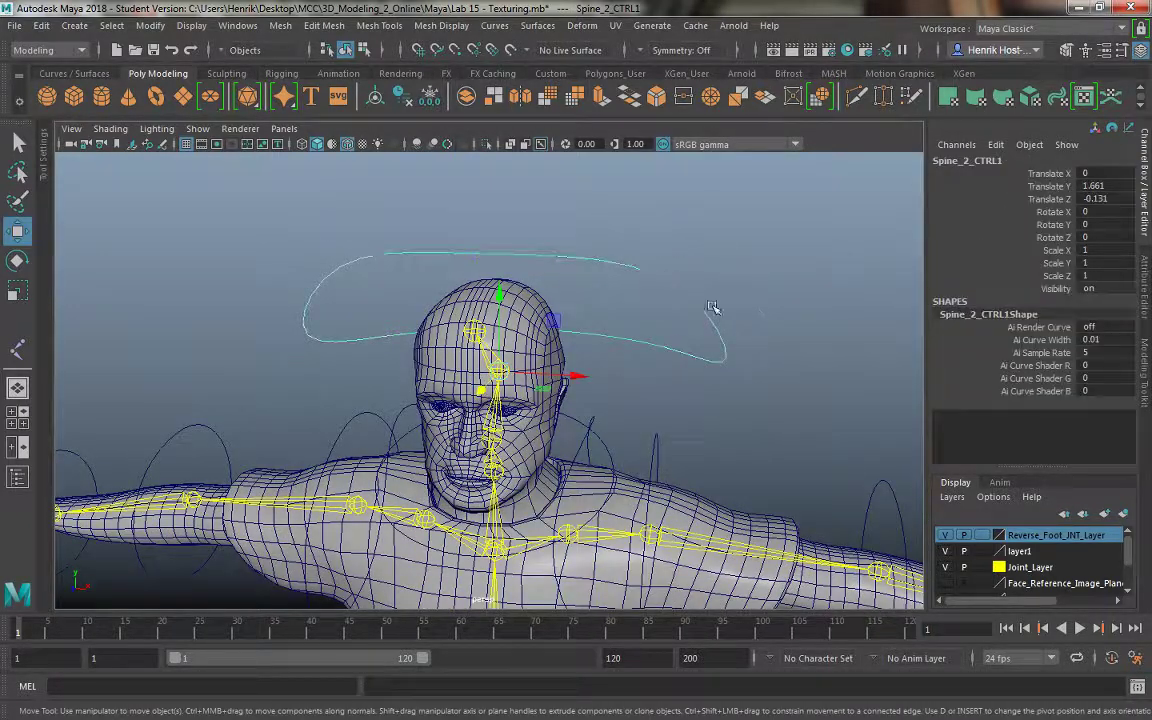
pyautogui.press('r')
pyautogui.moveTo(499, 371); pyautogui.dragTo(372, 347)
# Raise CVs 4 to 6 of the scaled head curve so they arch clear above the head.
pyautogui.moveTo(595, 318); pyautogui.dragTo(462, 262, button='right')
pyautogui.moveTo(615, 315); pyautogui.dragTo(599, 311)
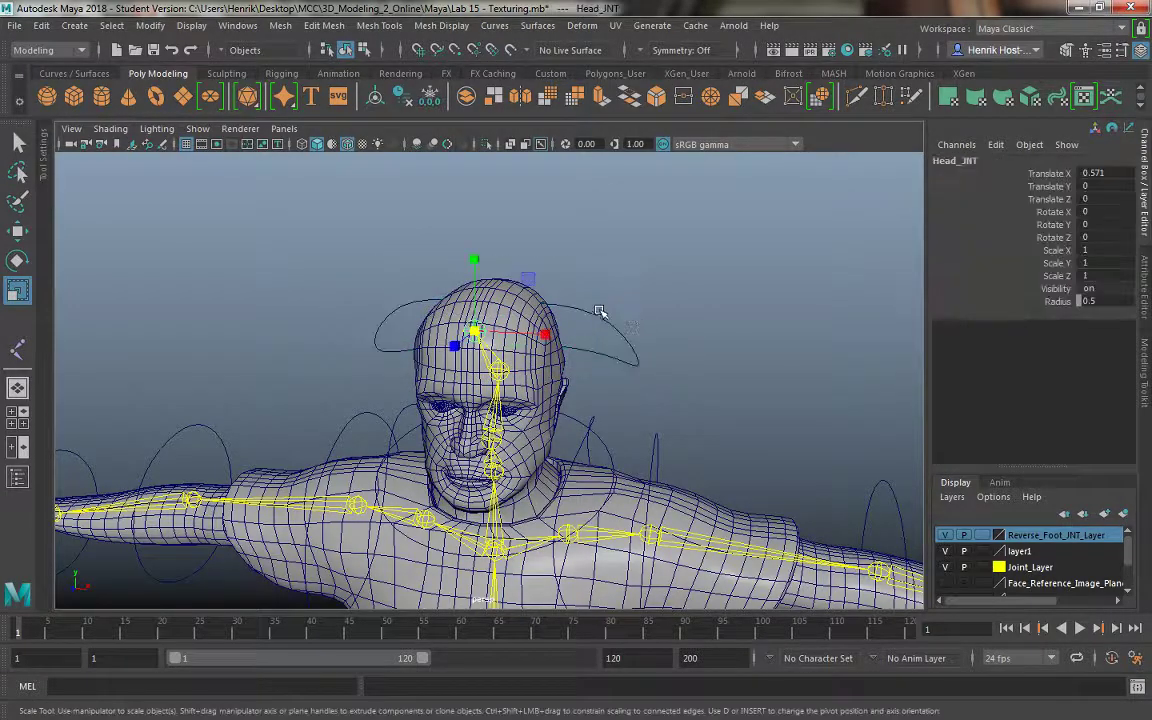
pyautogui.press('w')
pyautogui.click(587, 310)
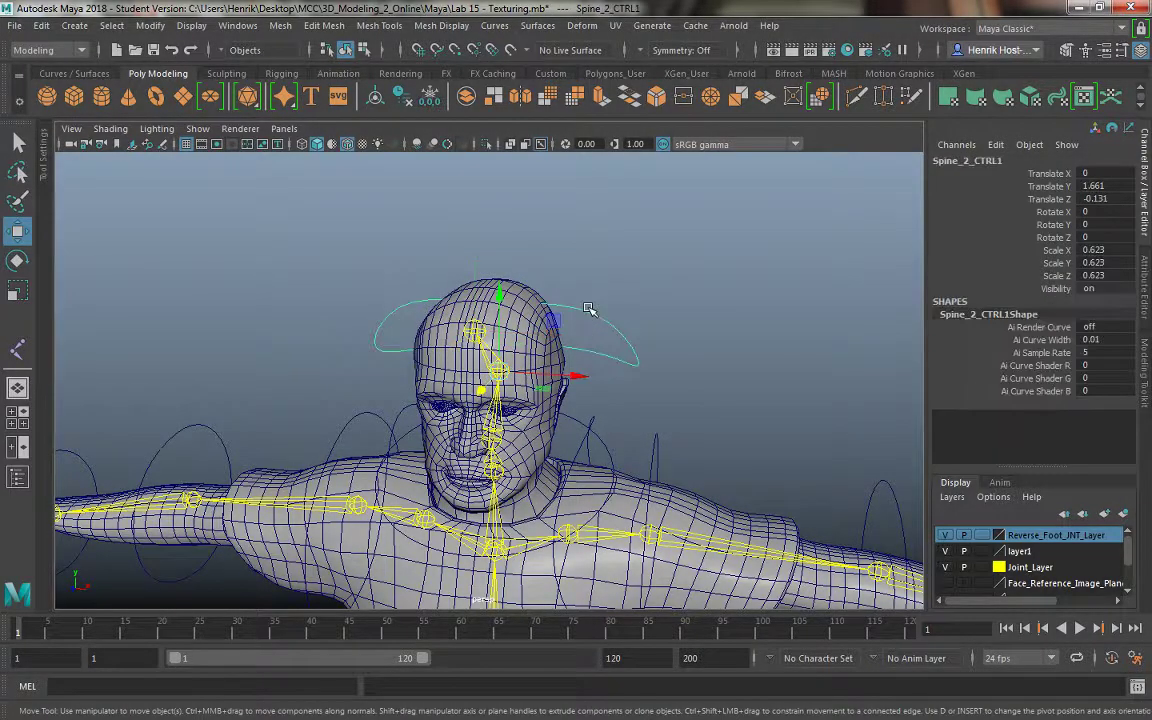
pyautogui.moveTo(589, 309); pyautogui.dragTo(496, 293, button='right')
pyautogui.keyDown('alt'); pyautogui.moveTo(620, 301); pyautogui.dragTo(483, 268); pyautogui.keyUp('alt')
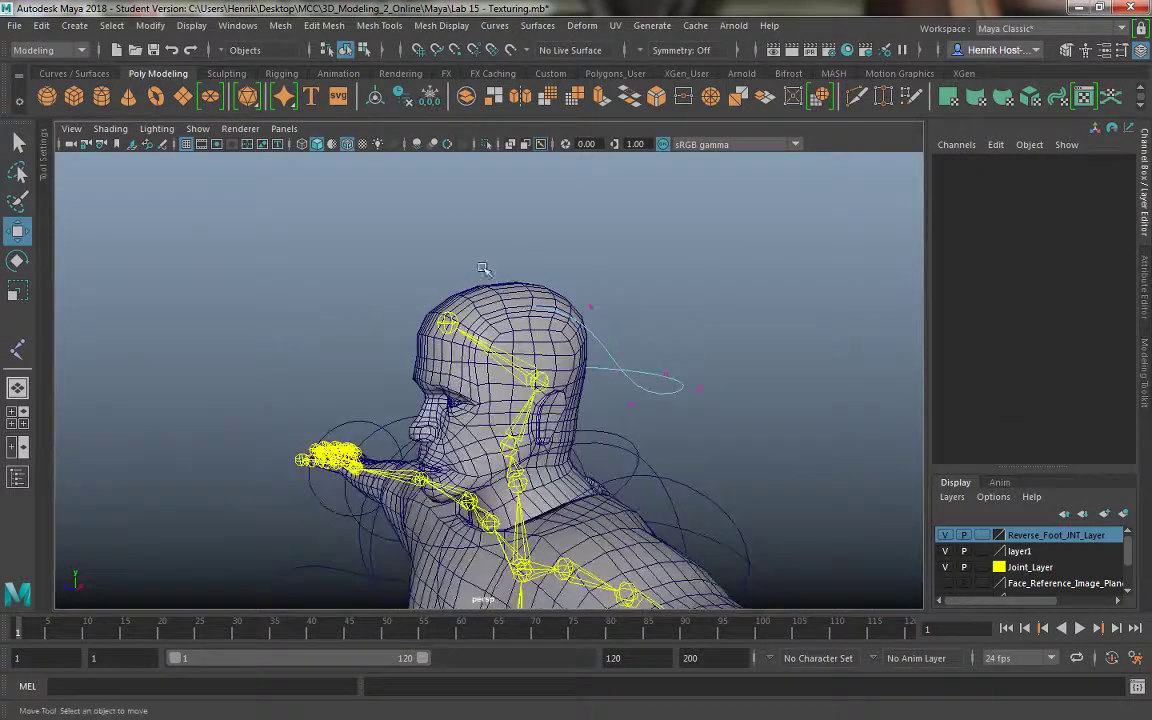
pyautogui.moveTo(589, 302); pyautogui.dragTo(592, 304)
pyautogui.moveTo(513, 228); pyautogui.dragTo(523, 163)
pyautogui.keyDown('alt'); pyautogui.moveTo(530, 245); pyautogui.dragTo(676, 244); pyautogui.keyUp('alt')
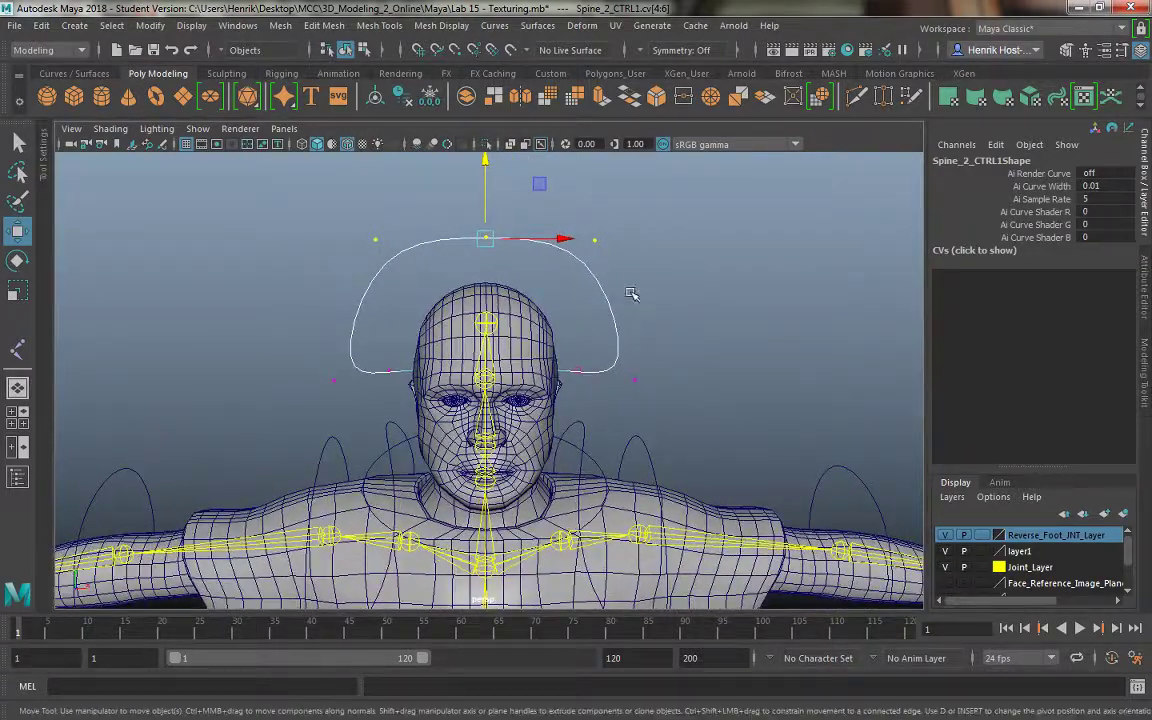
# Narrow the head curve in X by scaling its top control vertices inward, and the two outer side ones too.
pyautogui.press('r')
pyautogui.moveTo(559, 239); pyautogui.dragTo(537, 239)
pyautogui.moveTo(314, 315); pyautogui.dragTo(363, 380)
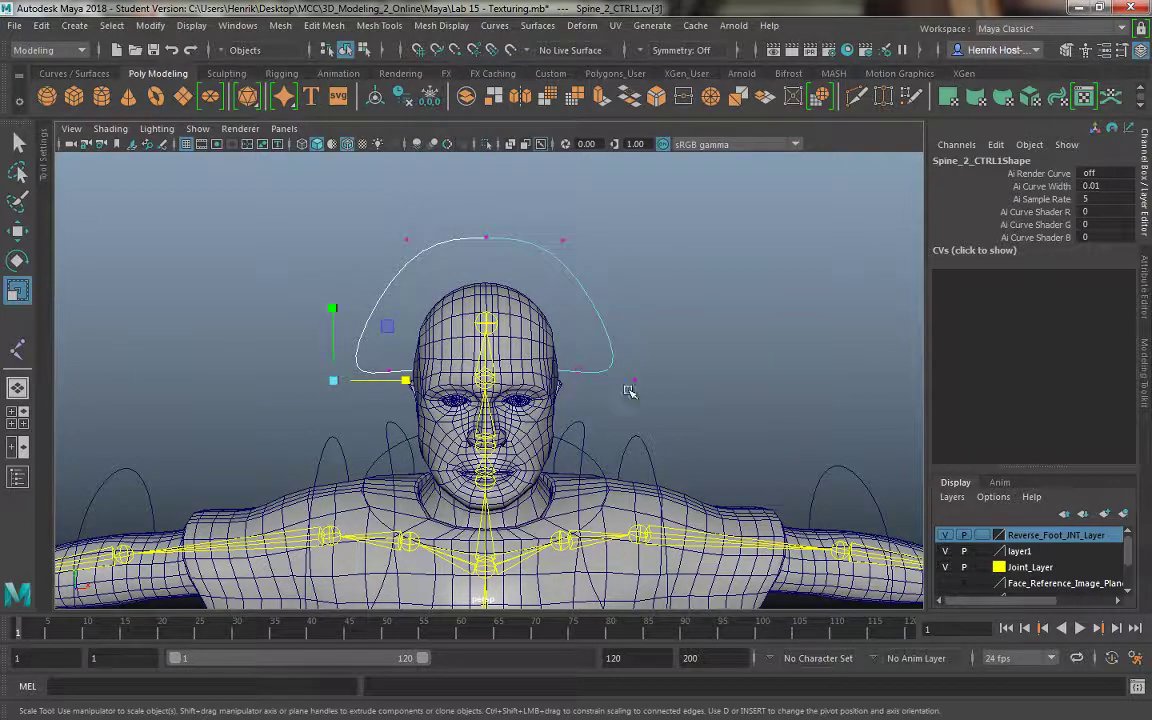
pyautogui.keyDown('shift'); pyautogui.moveTo(617, 361); pyautogui.dragTo(662, 403); pyautogui.keyUp('shift')
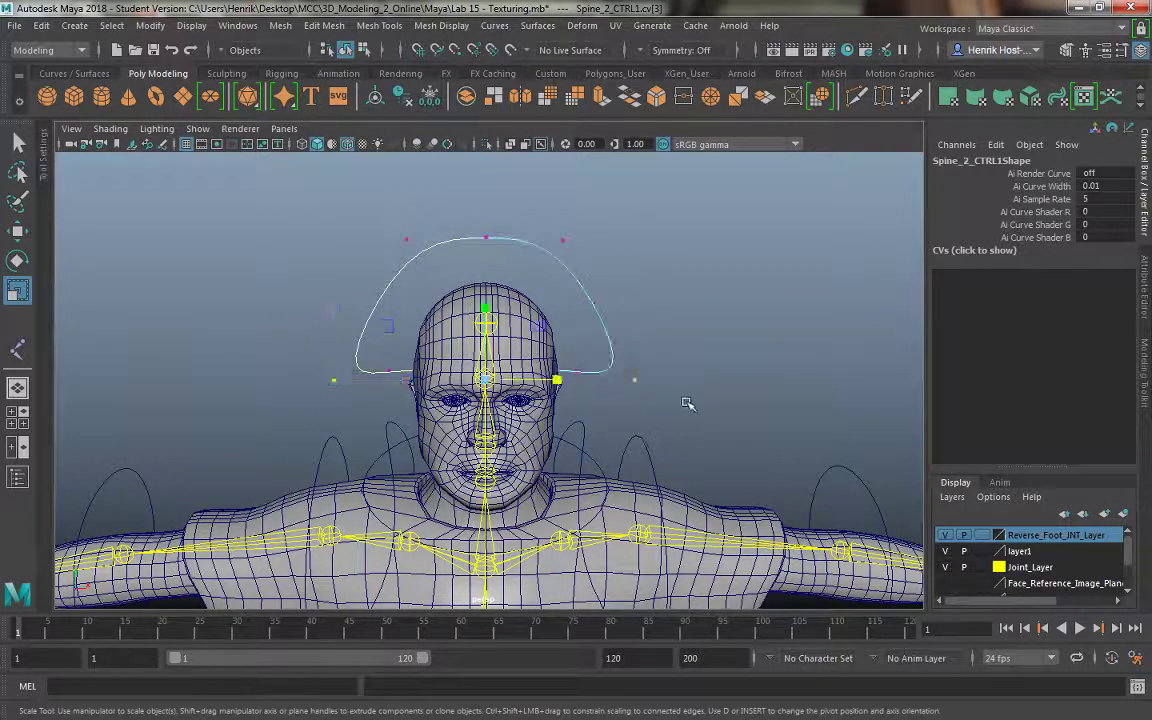
pyautogui.moveTo(556, 380); pyautogui.dragTo(805, 391)
# Bring the head curve's rear CVs 0 to 2 closer to the head and raise its top middle CV 5.
pyautogui.moveTo(242, 367); pyautogui.dragTo(405, 392)
pyautogui.press('w')
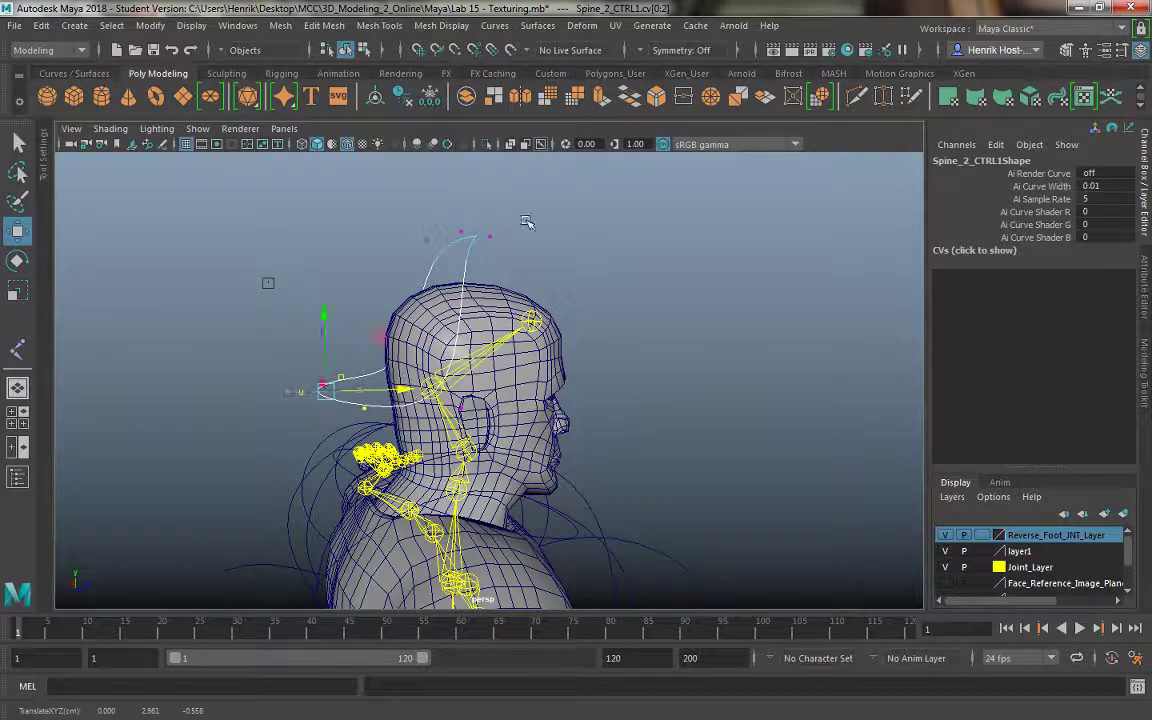
pyautogui.moveTo(442, 204); pyautogui.dragTo(506, 247)
pyautogui.keyDown('alt'); pyautogui.moveTo(463, 283); pyautogui.dragTo(529, 239); pyautogui.keyUp('alt')
pyautogui.keyDown('alt'); pyautogui.moveTo(738, 176); pyautogui.dragTo(444, 234); pyautogui.keyUp('alt')
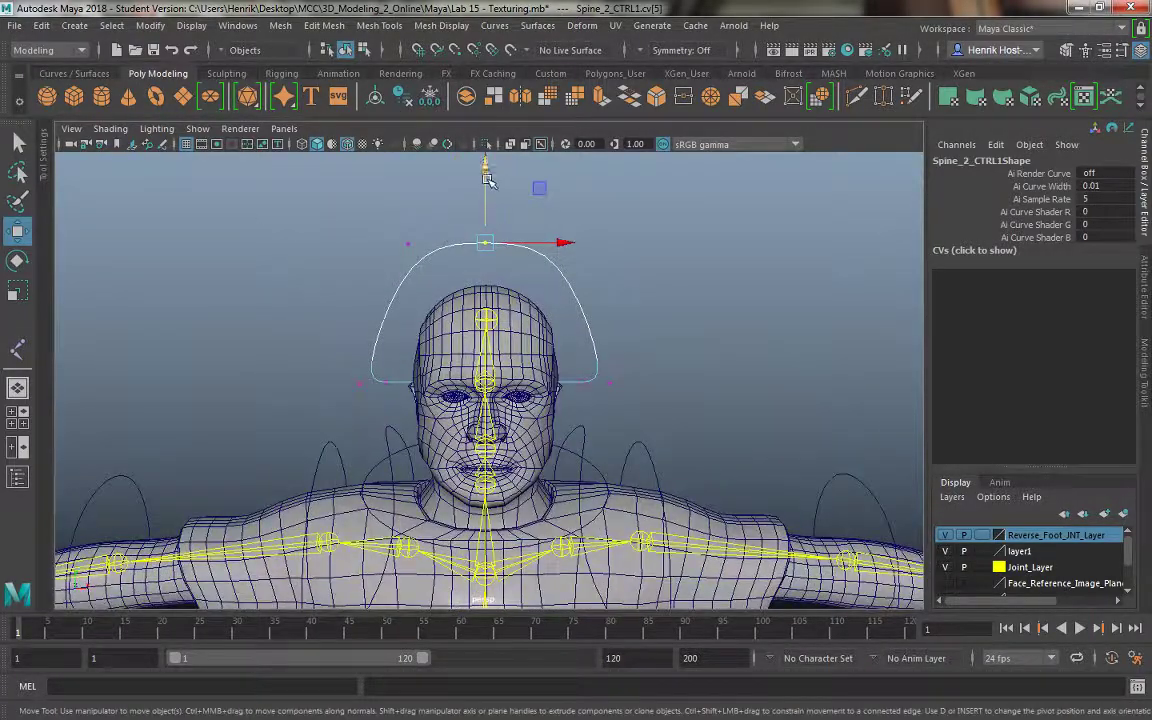
pyautogui.moveTo(486, 183); pyautogui.dragTo(486, 147)
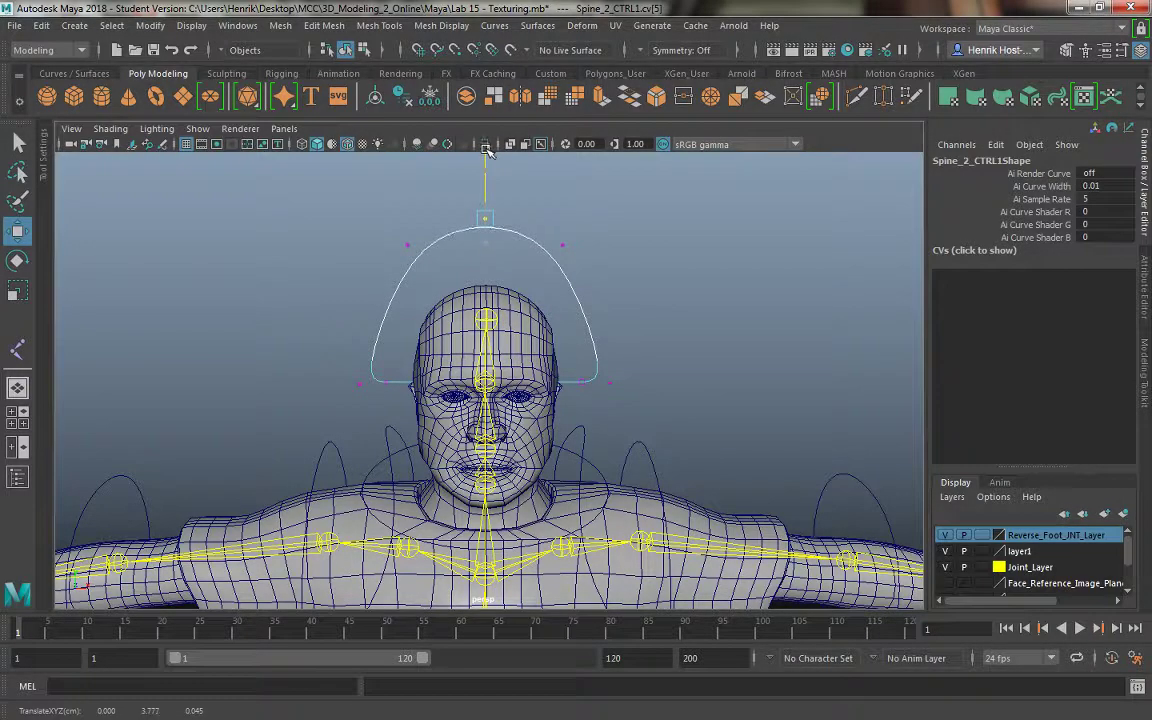
pyautogui.scroll(-3, 458, 221)
pyautogui.keyDown('alt'); pyautogui.moveTo(458, 358); pyautogui.dragTo(410, 395); pyautogui.keyUp('alt')
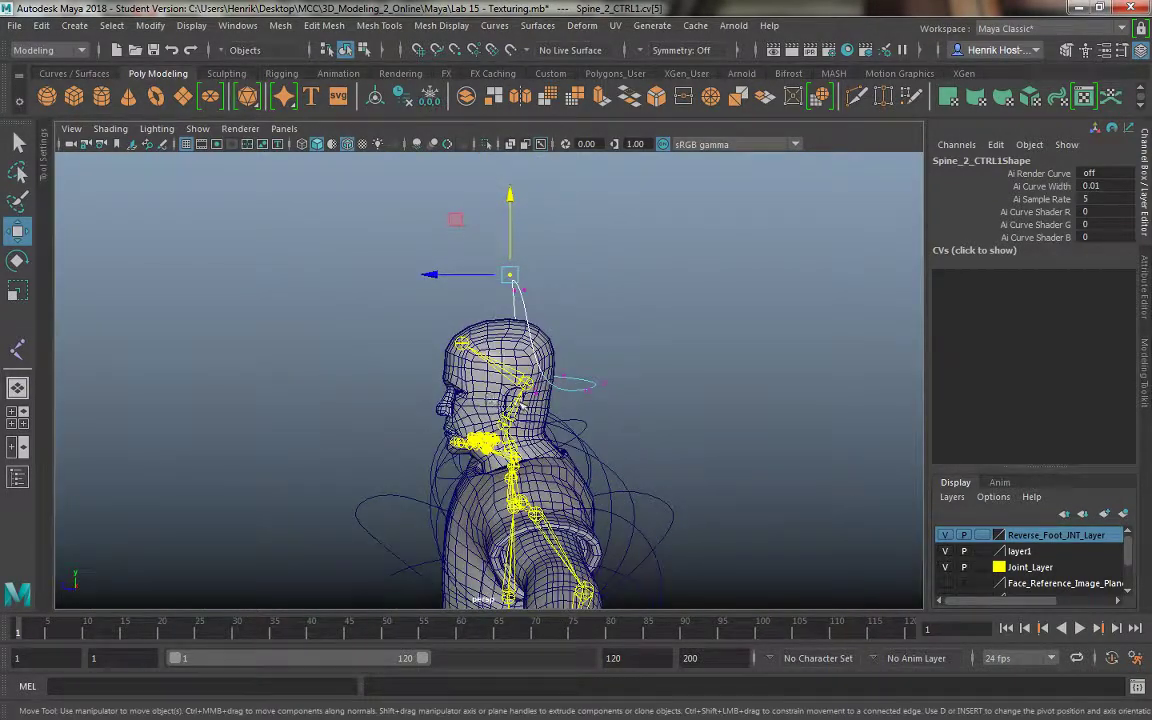
# Return the head curve to object mode and rename it Head_CTRL.
pyautogui.moveTo(575, 388); pyautogui.dragTo(652, 268, button='right')
pyautogui.keyDown('alt'); pyautogui.moveTo(650, 391); pyautogui.dragTo(594, 368); pyautogui.keyUp('alt')
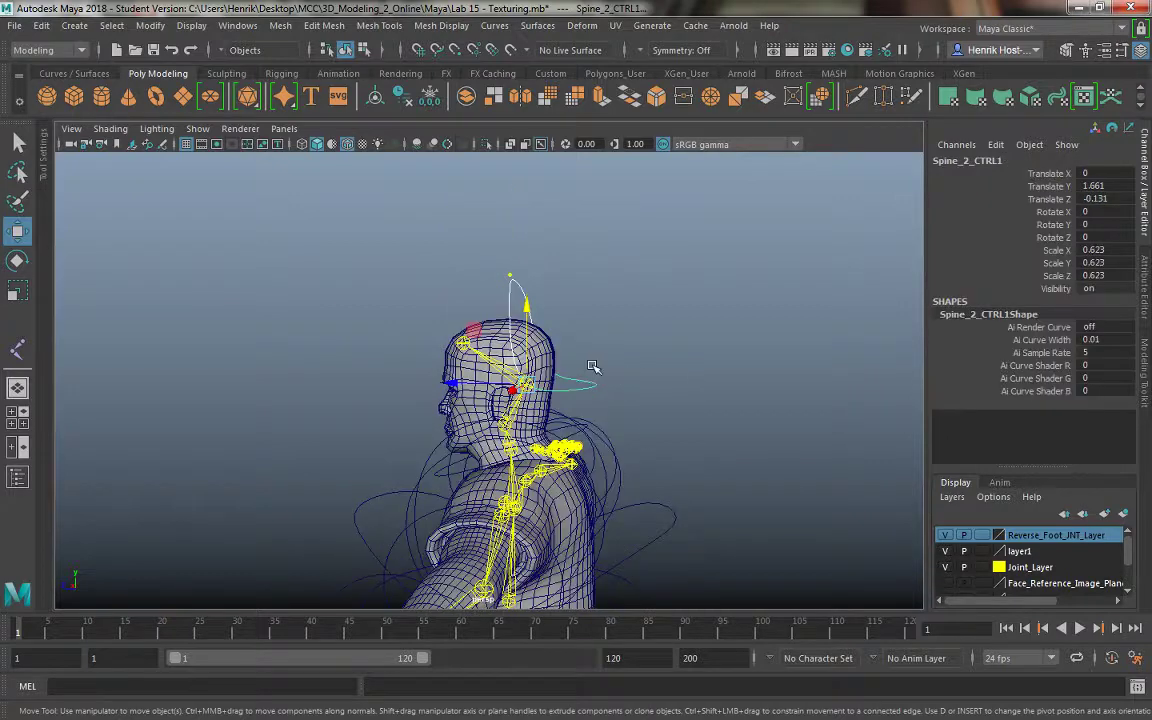
pyautogui.keyDown('alt'); pyautogui.moveTo(651, 396); pyautogui.dragTo(738, 292); pyautogui.keyUp('alt')
pyautogui.doubleClick(964, 162)
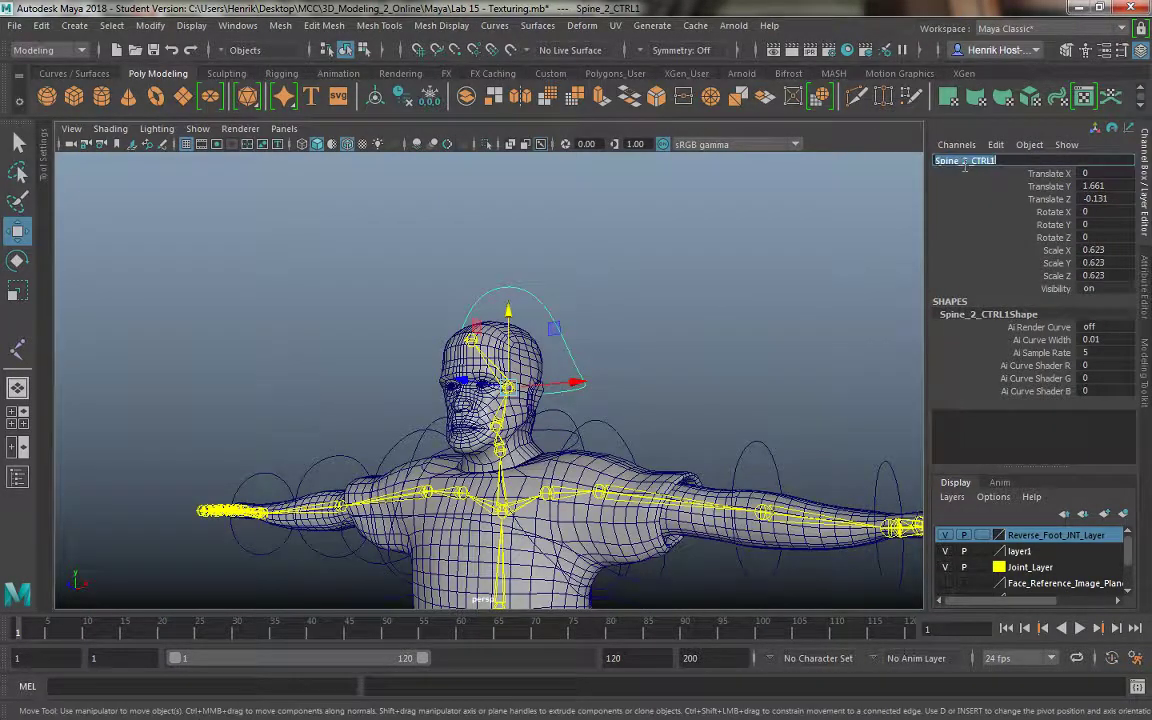
pyautogui.write('Head_CTRL')
pyautogui.press('Return')
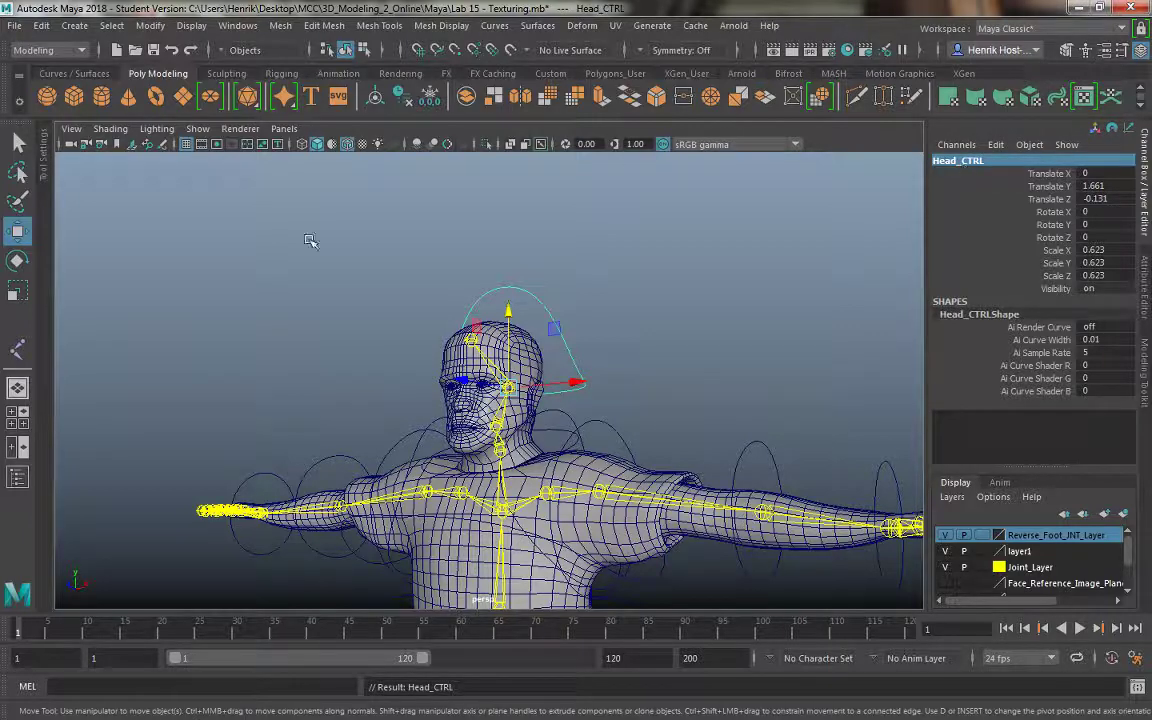
# Freeze the transformations of Head_CTRL and deselect it.
pyautogui.keyDown('alt'); pyautogui.moveTo(471, 251); pyautogui.dragTo(644, 313); pyautogui.keyUp('alt')
pyautogui.keyDown('alt'); pyautogui.moveTo(644, 313); pyautogui.dragTo(607, 378, button='right'); pyautogui.keyUp('alt')
pyautogui.keyDown('alt'); pyautogui.moveTo(672, 392); pyautogui.dragTo(625, 398); pyautogui.keyUp('alt')
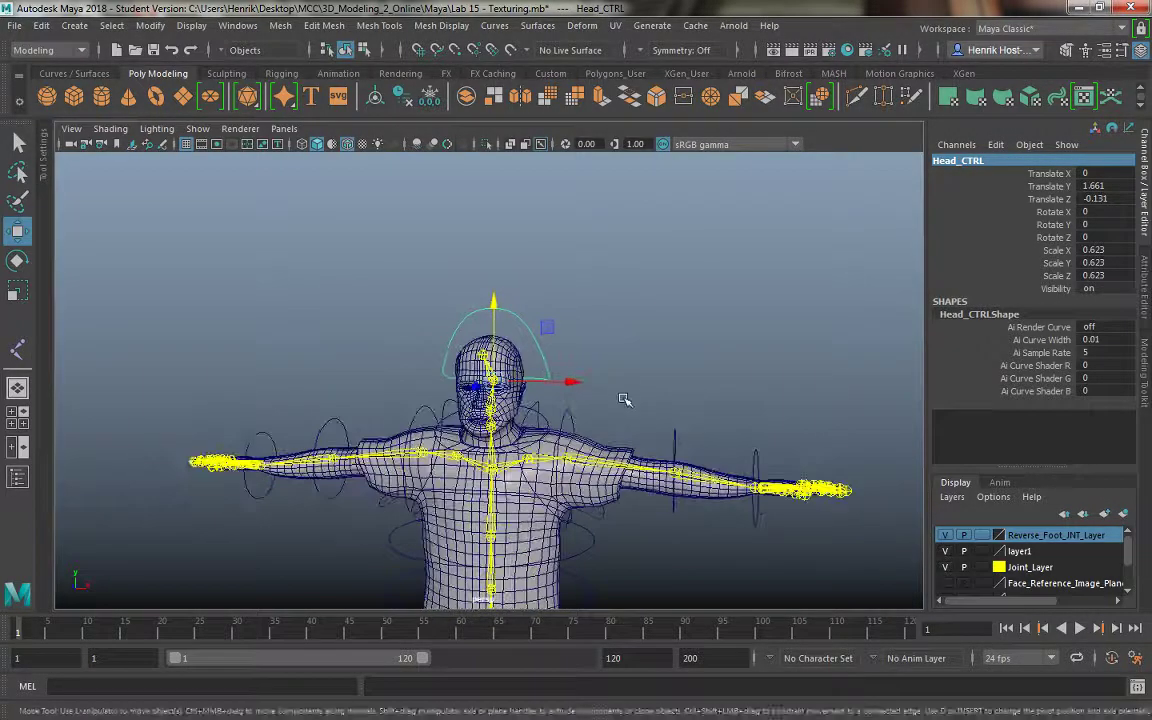
pyautogui.keyDown('alt'); pyautogui.moveTo(630, 556); pyautogui.dragTo(636, 460, button='middle'); pyautogui.keyUp('alt')
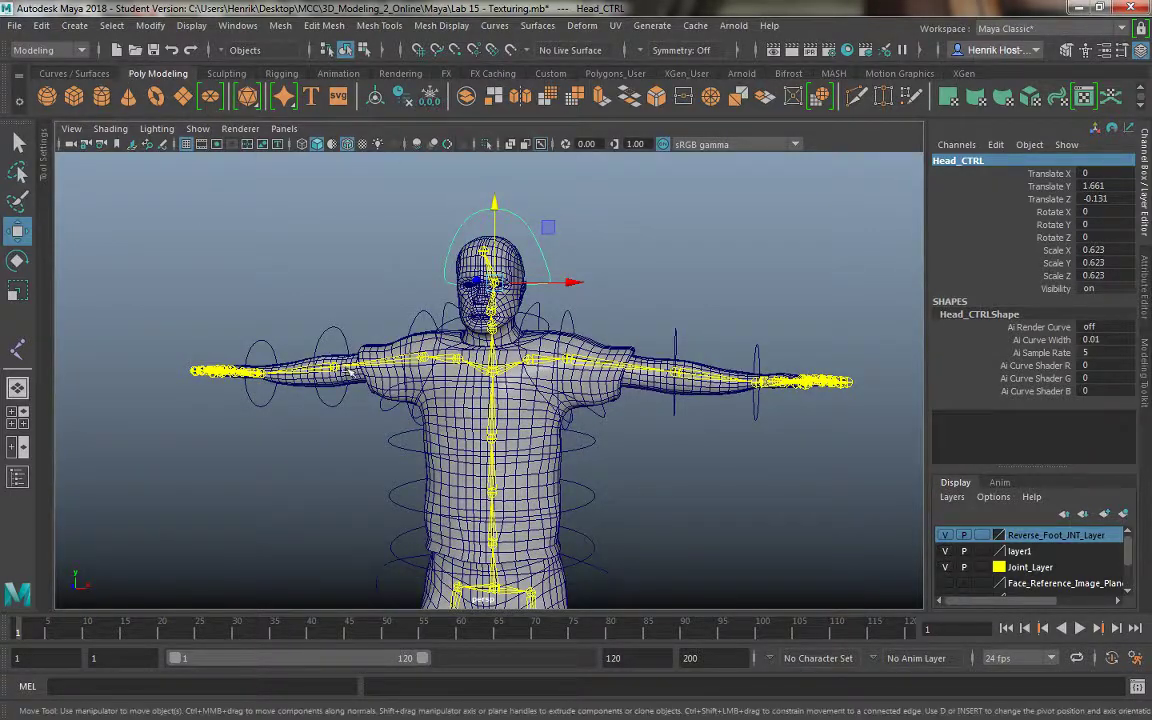
pyautogui.keyDown('alt'); pyautogui.moveTo(359, 393); pyautogui.dragTo(404, 318); pyautogui.keyUp('alt')
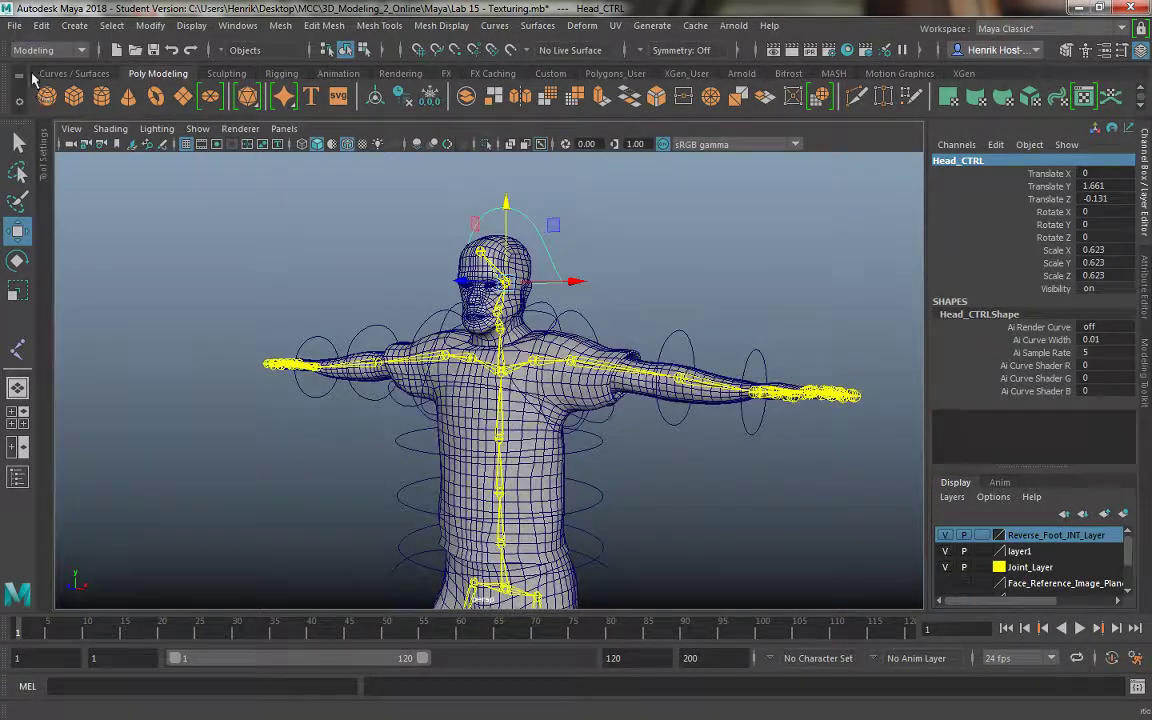
pyautogui.click(150, 26)
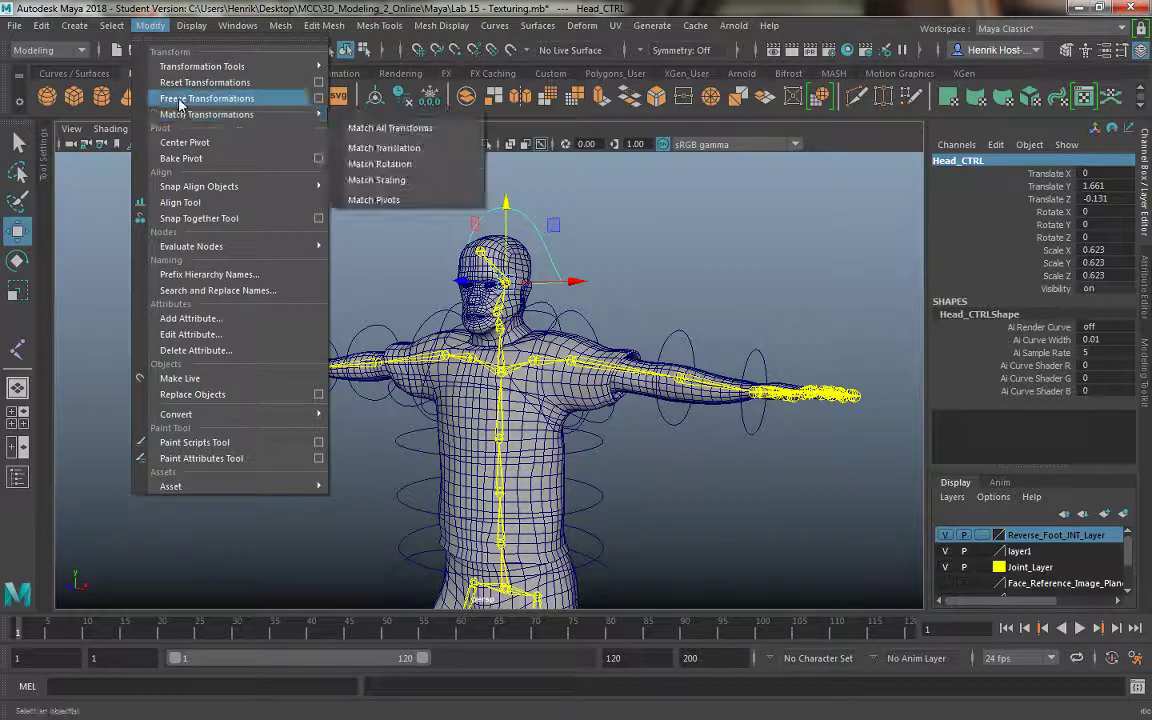
pyautogui.click(200, 96)
pyautogui.click(712, 250)
# Examine the control curves around the neck, torso and arms, and select the root control at the hips.
pyautogui.keyDown('alt'); pyautogui.moveTo(456, 231); pyautogui.dragTo(435, 272, button='middle'); pyautogui.keyUp('alt')
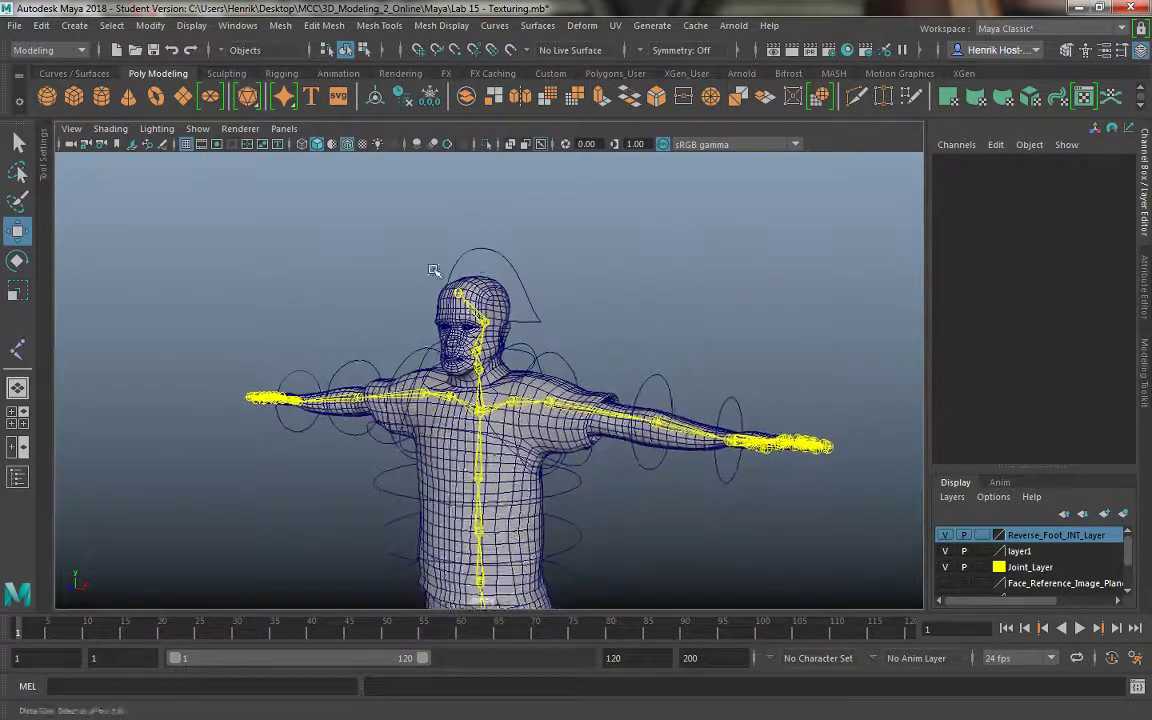
pyautogui.keyDown('alt'); pyautogui.moveTo(435, 272); pyautogui.dragTo(592, 406, button='right'); pyautogui.keyUp('alt')
pyautogui.click(555, 324)
pyautogui.click(571, 305)
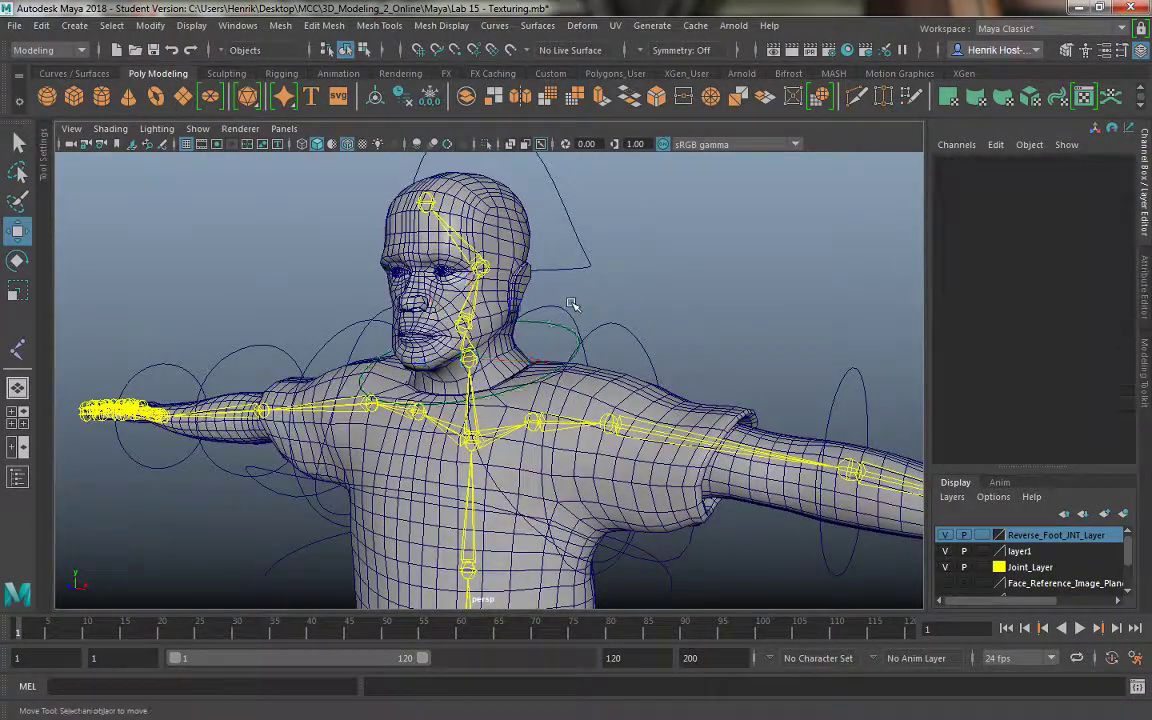
pyautogui.moveTo(572, 298); pyautogui.dragTo(560, 316)
pyautogui.click(562, 316)
pyautogui.click(638, 295)
pyautogui.keyDown('alt'); pyautogui.moveTo(638, 295); pyautogui.dragTo(576, 527, button='right'); pyautogui.keyUp('alt')
pyautogui.keyDown('alt'); pyautogui.moveTo(576, 527); pyautogui.dragTo(596, 468, button='middle'); pyautogui.keyUp('alt')
pyautogui.keyDown('alt'); pyautogui.moveTo(596, 468); pyautogui.dragTo(708, 490); pyautogui.keyUp('alt')
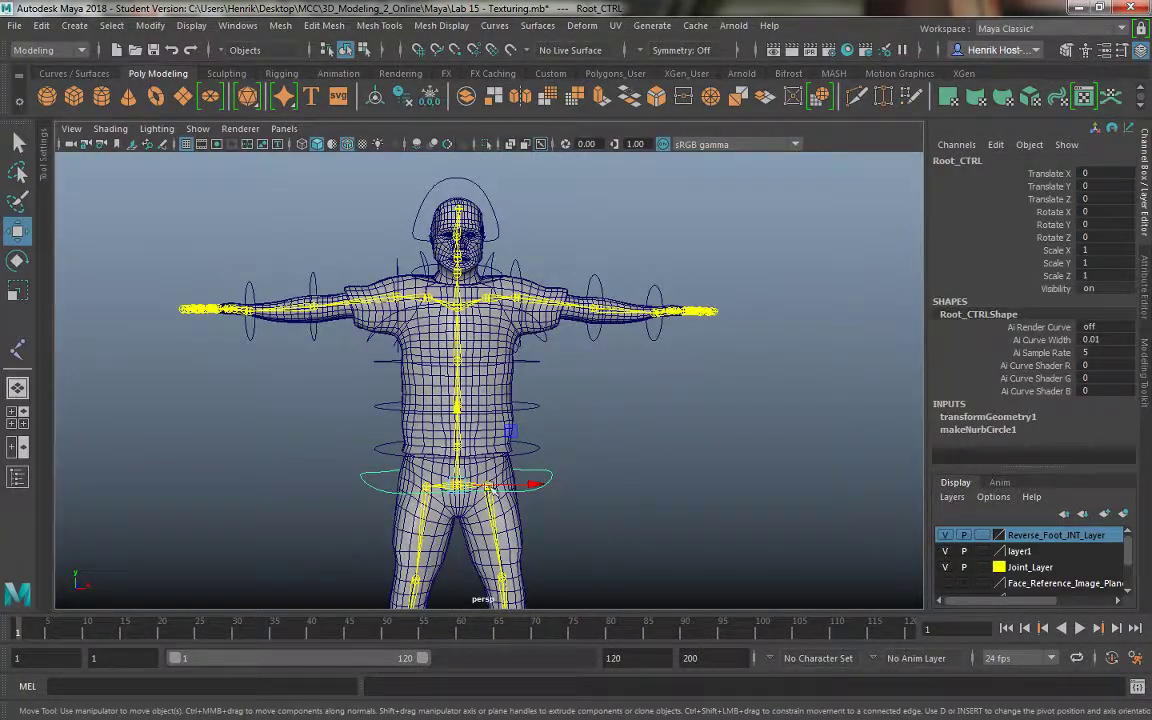
pyautogui.keyDown('alt'); pyautogui.moveTo(497, 496); pyautogui.dragTo(390, 500); pyautogui.keyUp('alt')
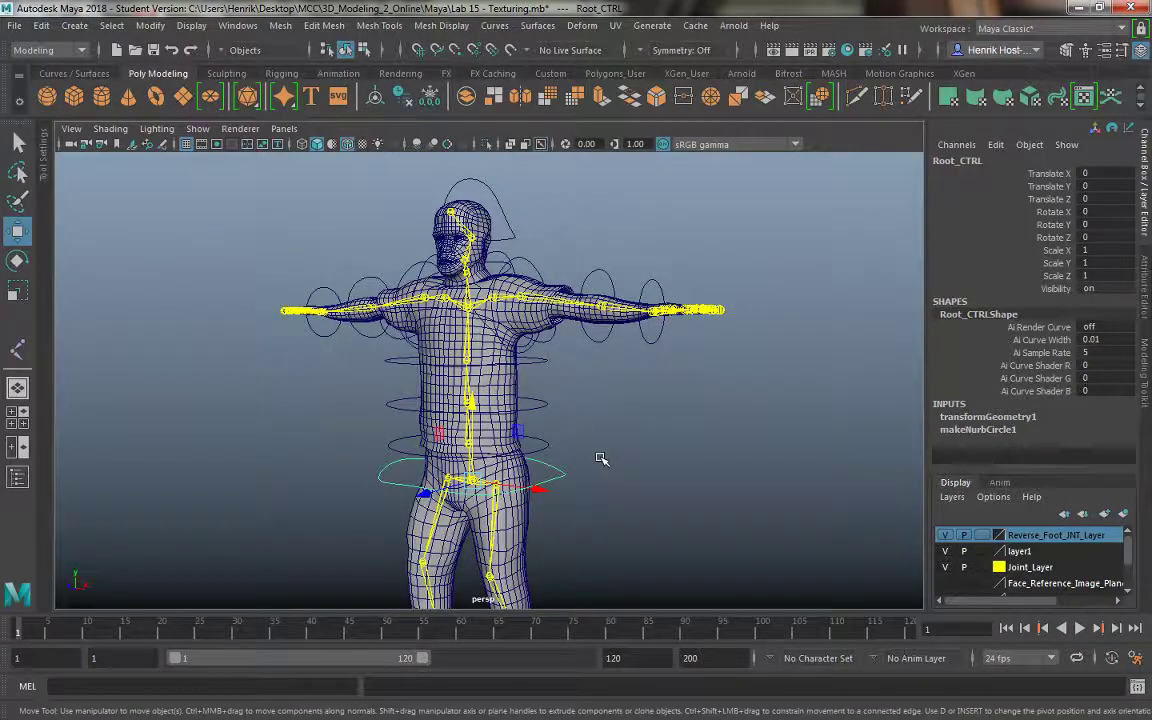